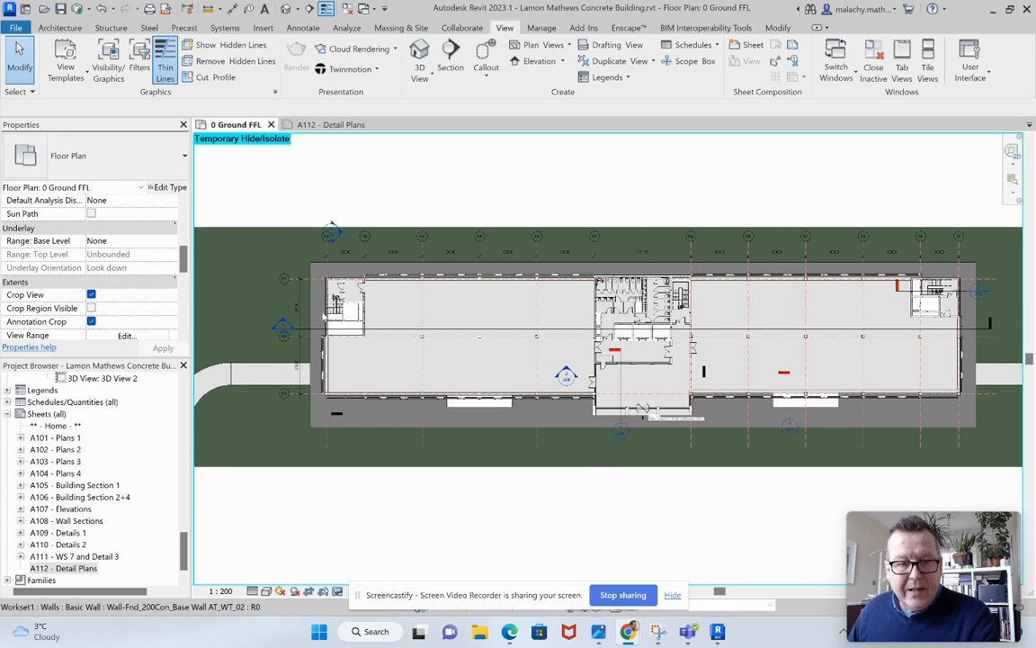
Open sheet A101 - Plans 1, dismiss the save reminder and examine its basement and ground floor plans.
{"action": "scroll", "coordinate": [342, 313], "scroll_direction": "up", "scroll_amount": 8}
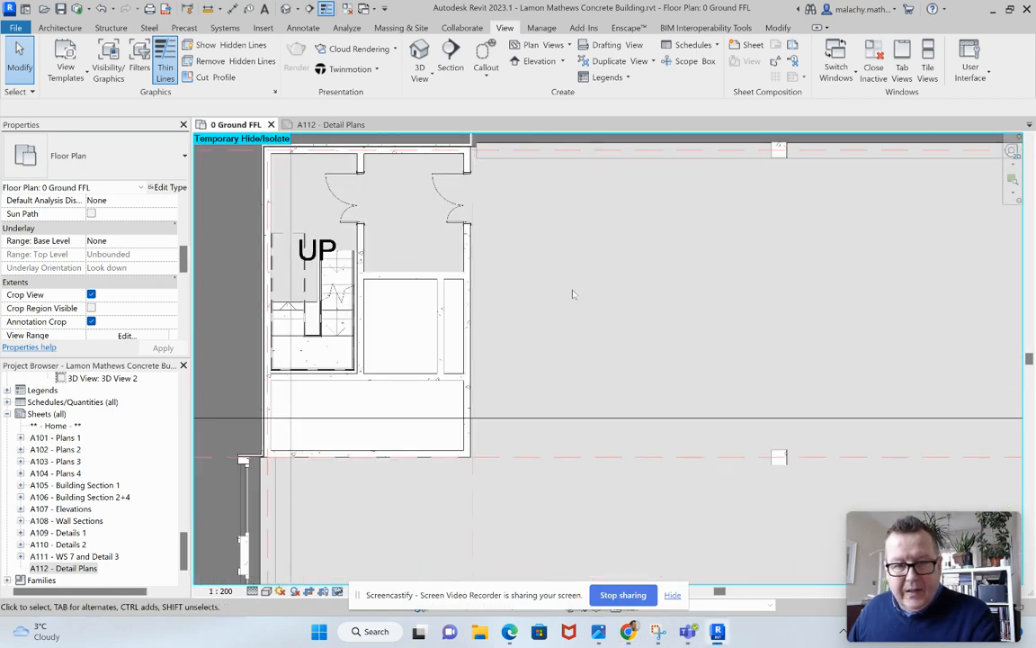
{"action": "middle_click_drag", "start_coordinate": [572, 294], "coordinate": [701, 340]}
{"action": "scroll", "coordinate": [700, 340], "scroll_direction": "down", "scroll_amount": 5}
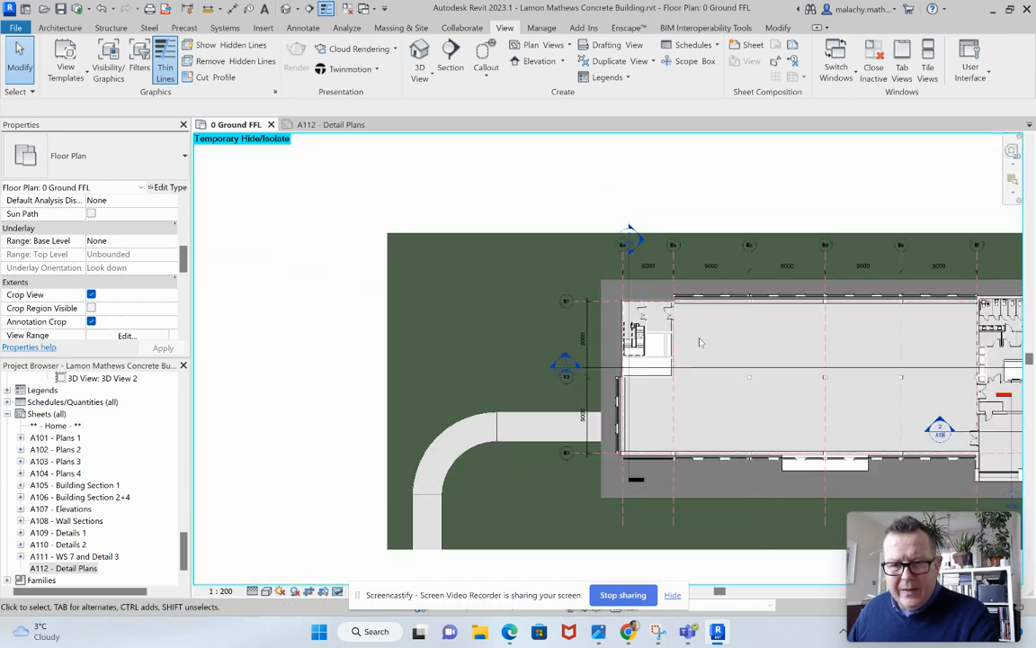
{"action": "middle_click_drag", "start_coordinate": [769, 344], "coordinate": [423, 313]}
{"action": "scroll", "coordinate": [444, 312], "scroll_direction": "down", "scroll_amount": 1}
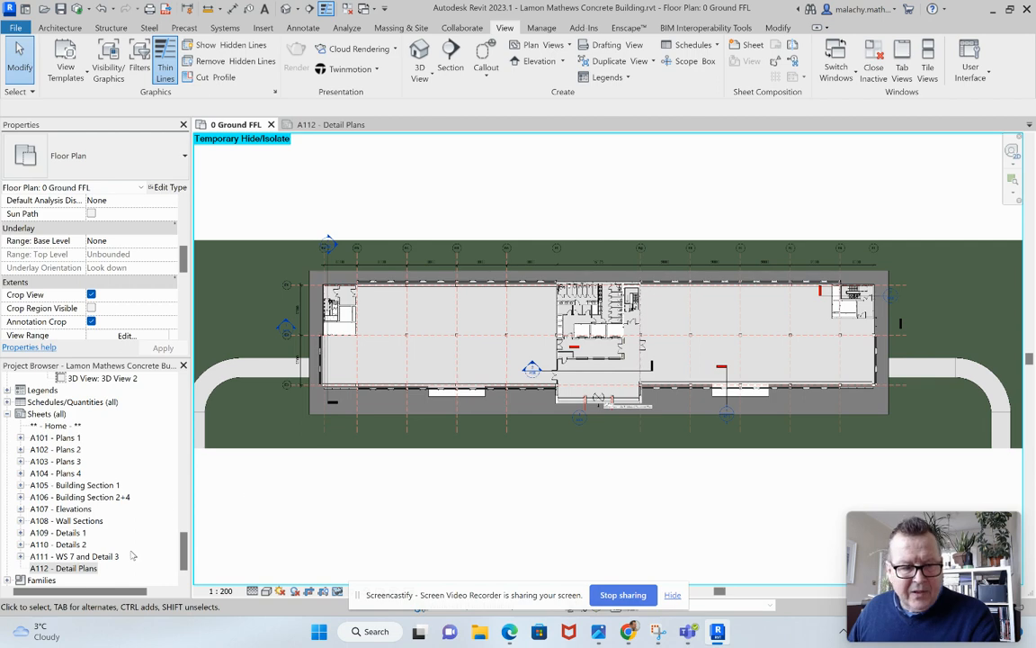
{"action": "double_click", "coordinate": [54, 437]}
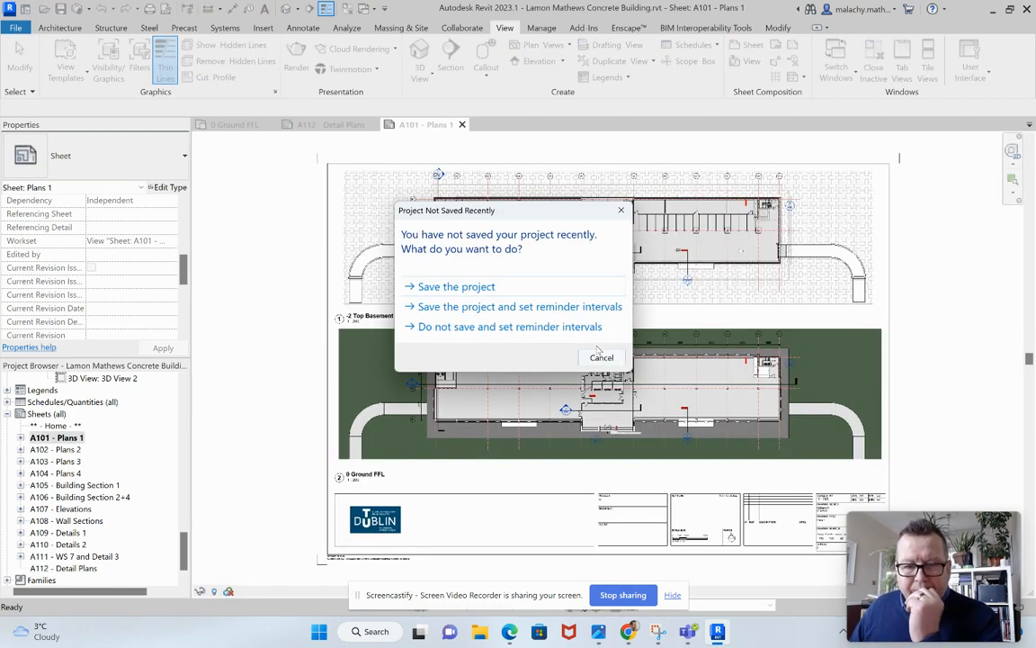
{"action": "left_click", "coordinate": [602, 358]}
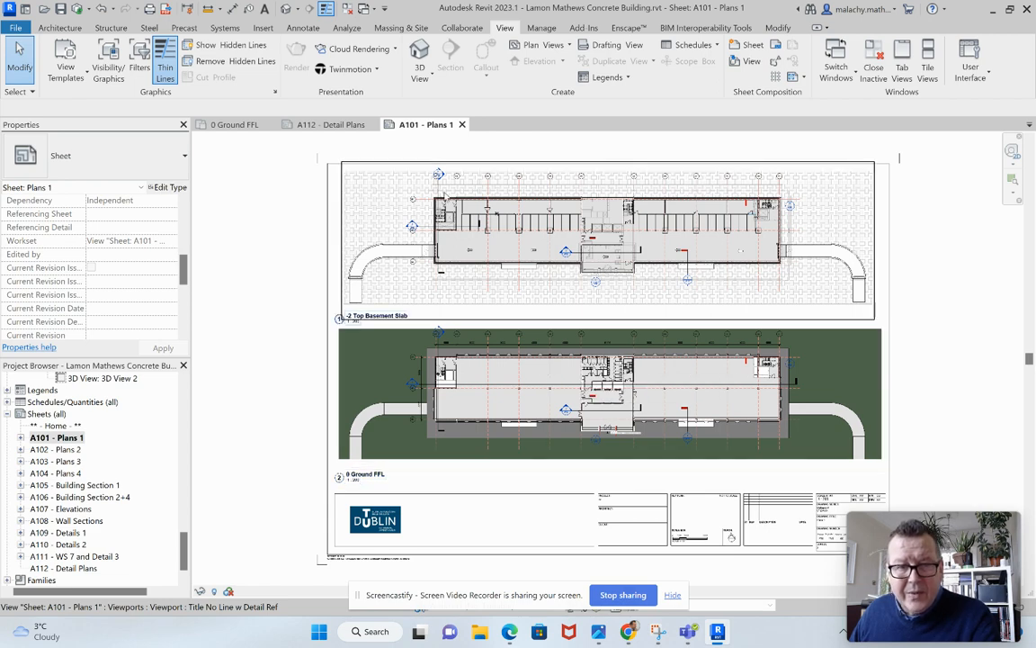
{"action": "scroll", "coordinate": [443, 195], "scroll_direction": "up", "scroll_amount": 5}
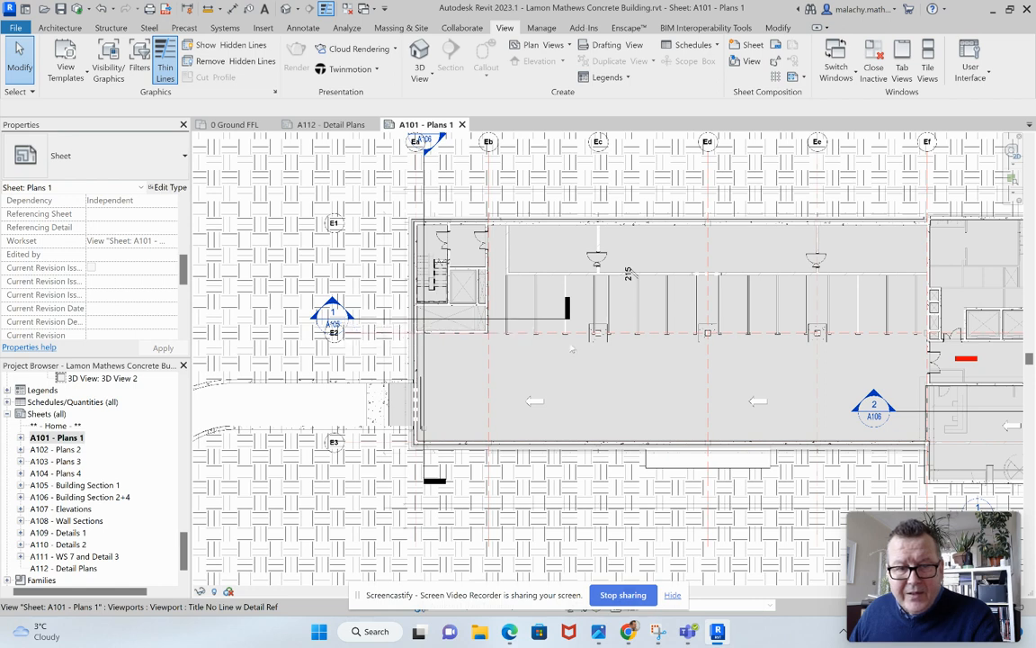
{"action": "scroll", "coordinate": [589, 385], "scroll_direction": "down", "scroll_amount": 5}
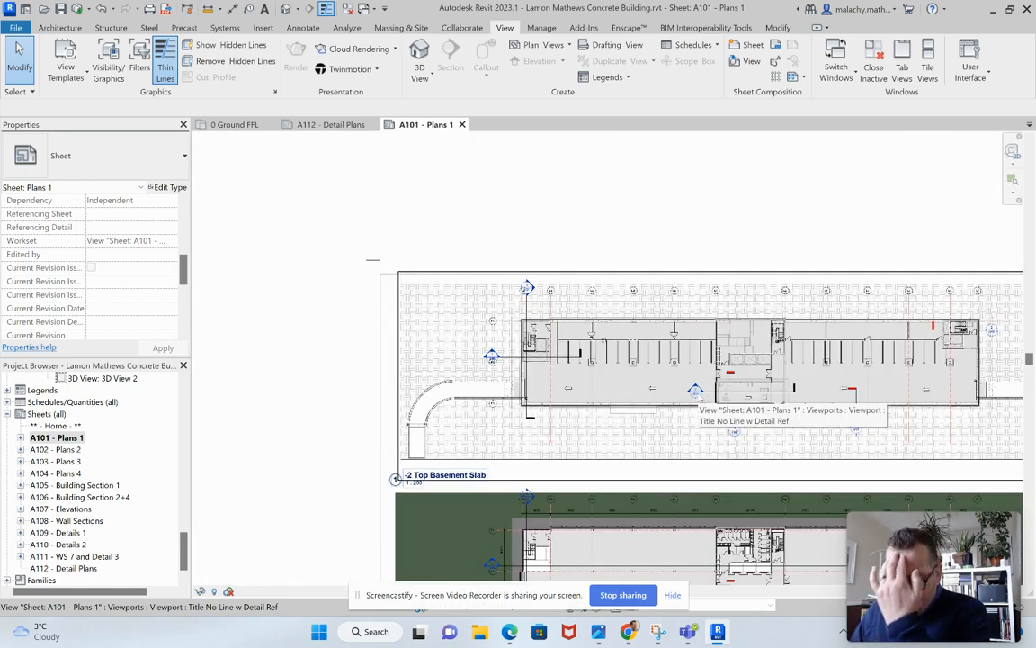
{"action": "scroll", "coordinate": [695, 390], "scroll_direction": "down", "scroll_amount": 1}
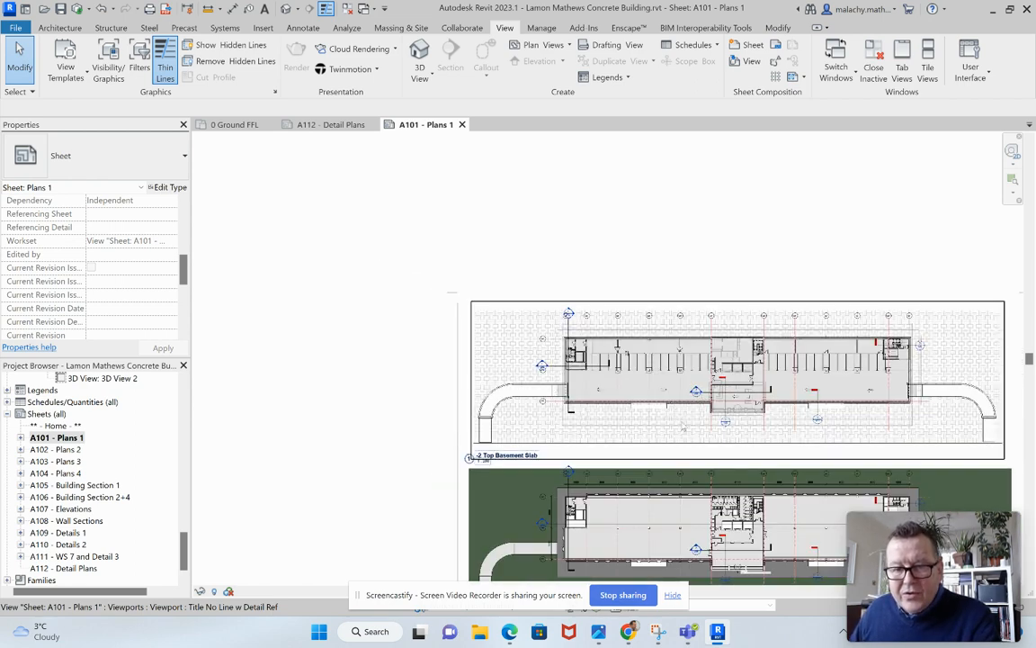
{"action": "scroll", "coordinate": [651, 388], "scroll_direction": "down", "scroll_amount": 1}
{"action": "middle_click_drag", "start_coordinate": [651, 389], "coordinate": [566, 305]}
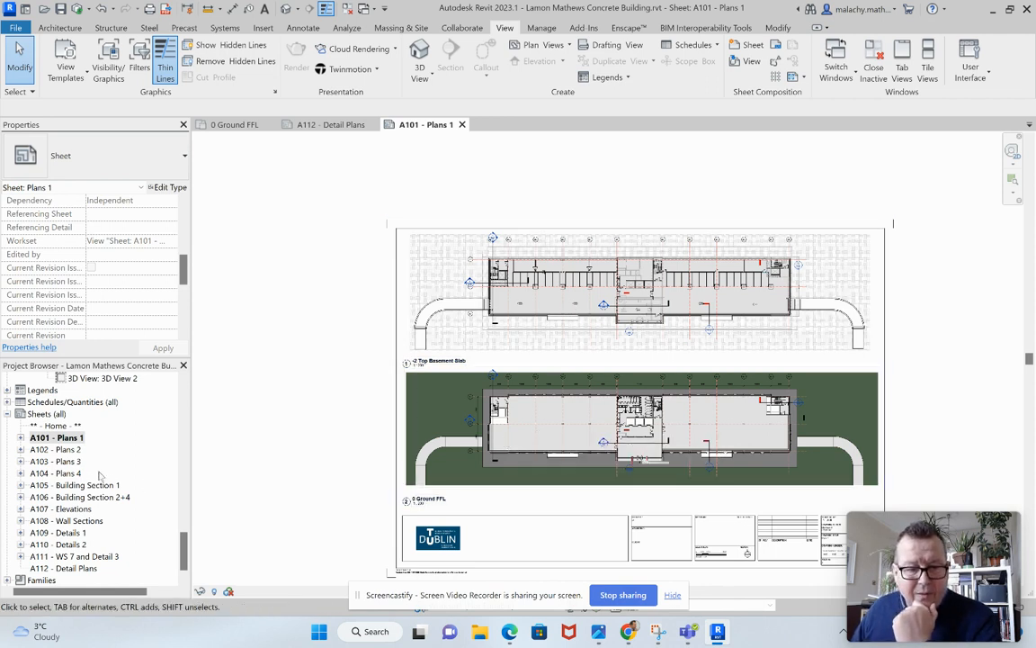
In the 0 Ground FFL plan, place an aligned dimension string across the wall faces of the end stair core and its adjoining lobby.
{"action": "left_click", "coordinate": [219, 123]}
{"action": "scroll", "coordinate": [364, 337], "scroll_direction": "up", "scroll_amount": 5}
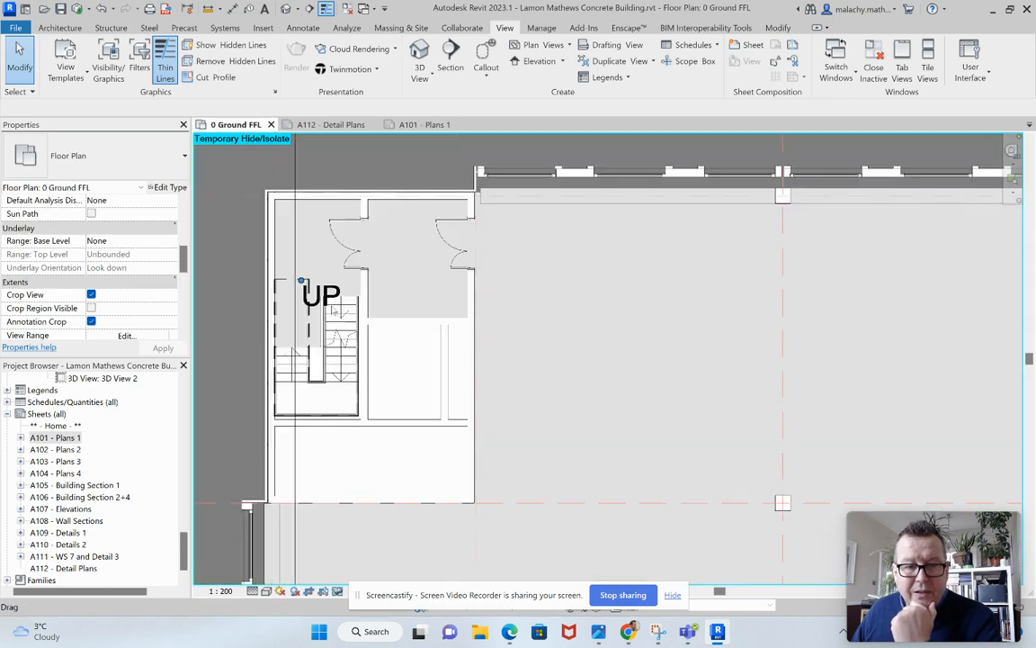
{"action": "scroll", "coordinate": [391, 303], "scroll_direction": "down", "scroll_amount": 1}
{"action": "middle_click_drag", "start_coordinate": [419, 294], "coordinate": [529, 300]}
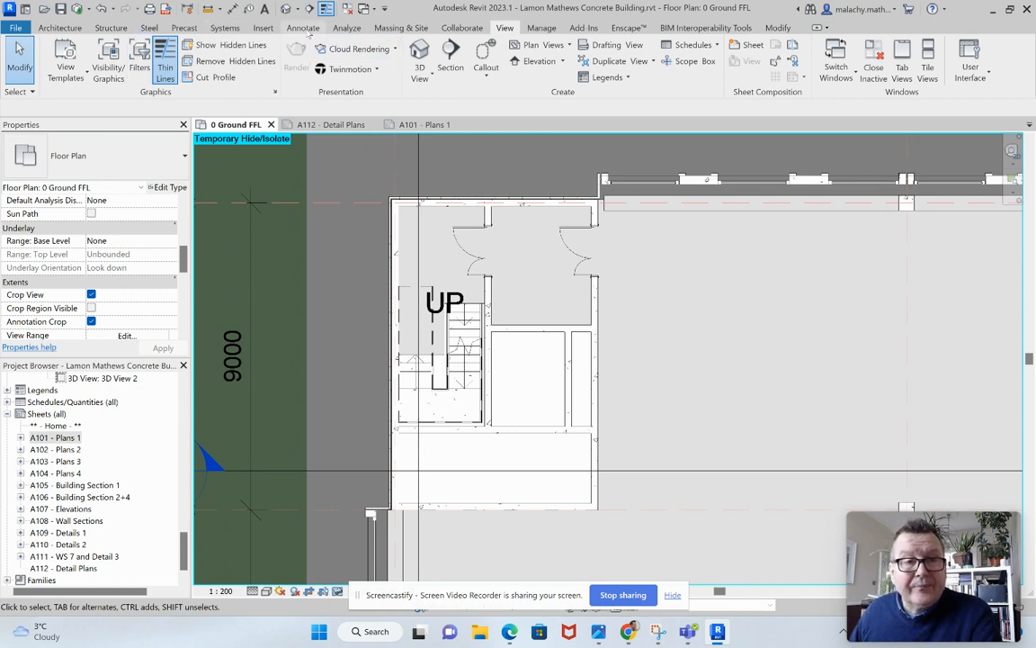
{"action": "left_click", "coordinate": [303, 28]}
{"action": "left_click", "coordinate": [56, 59]}
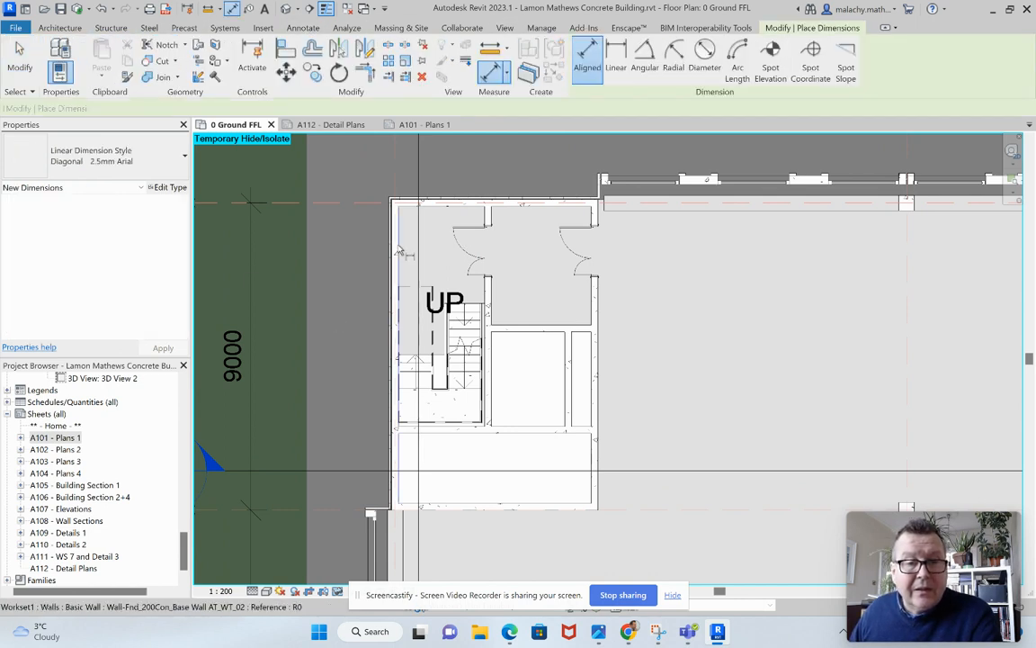
{"action": "scroll", "coordinate": [405, 227], "scroll_direction": "up", "scroll_amount": 3}
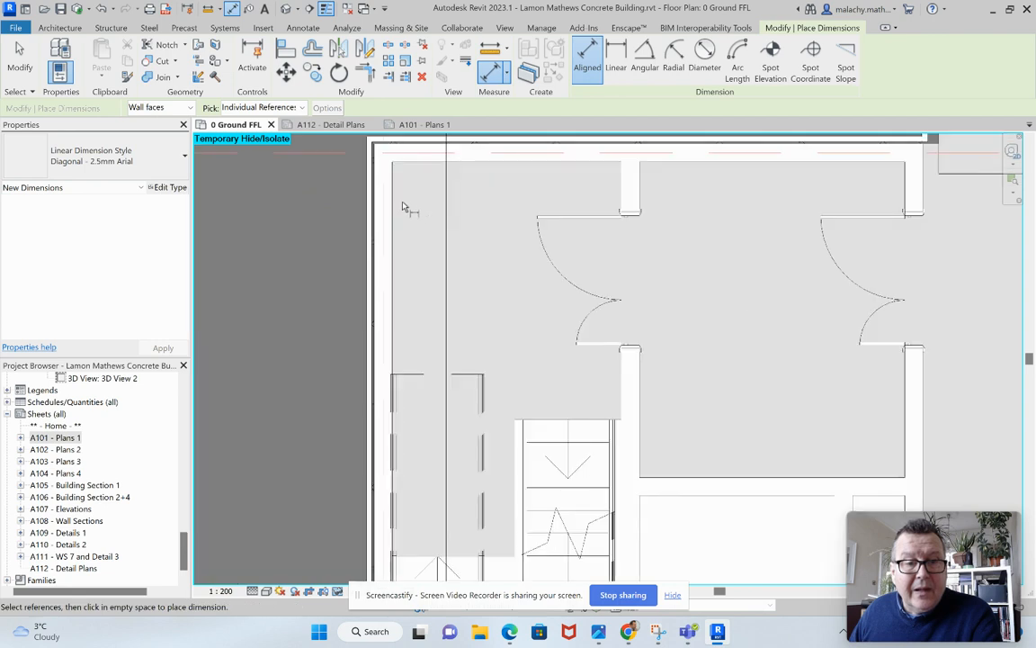
{"action": "left_click", "coordinate": [620, 189]}
{"action": "left_click", "coordinate": [640, 190]}
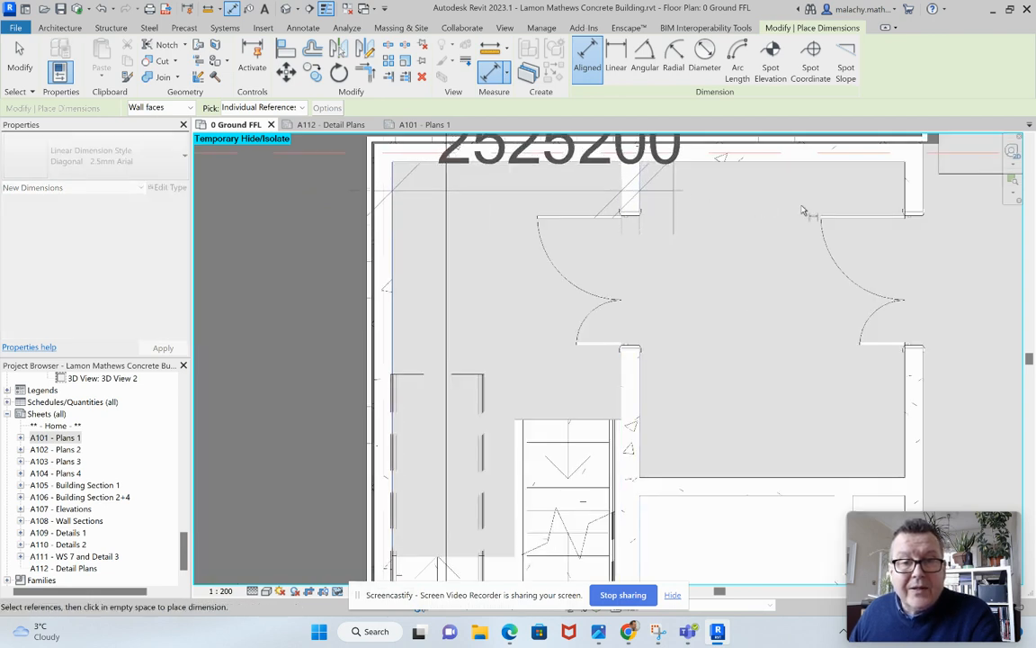
{"action": "left_click", "coordinate": [907, 201]}
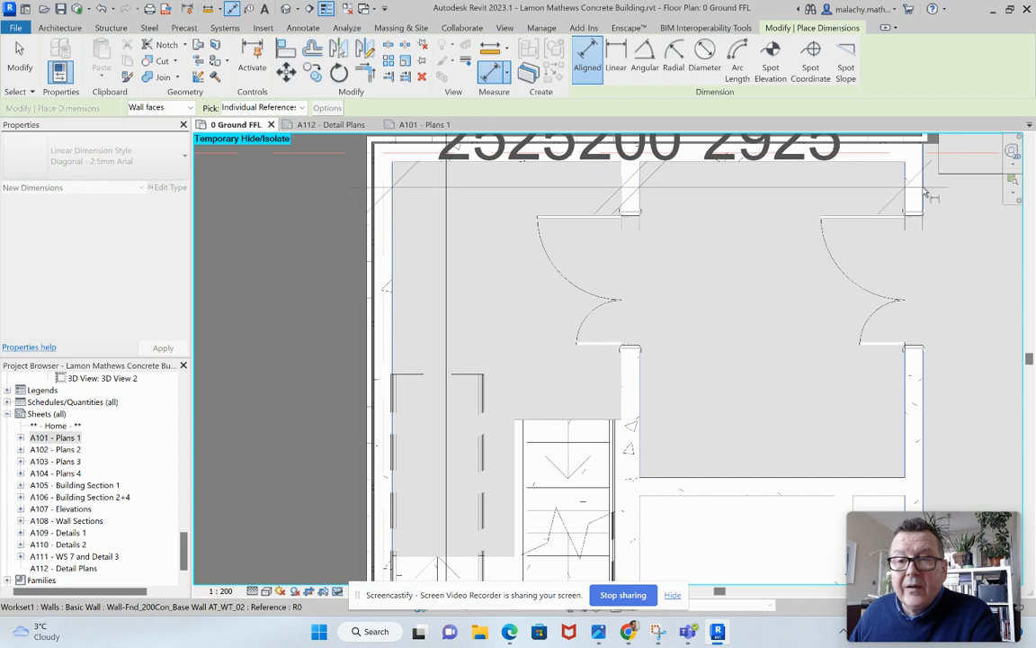
{"action": "left_click", "coordinate": [922, 197]}
{"action": "left_click", "coordinate": [984, 273]}
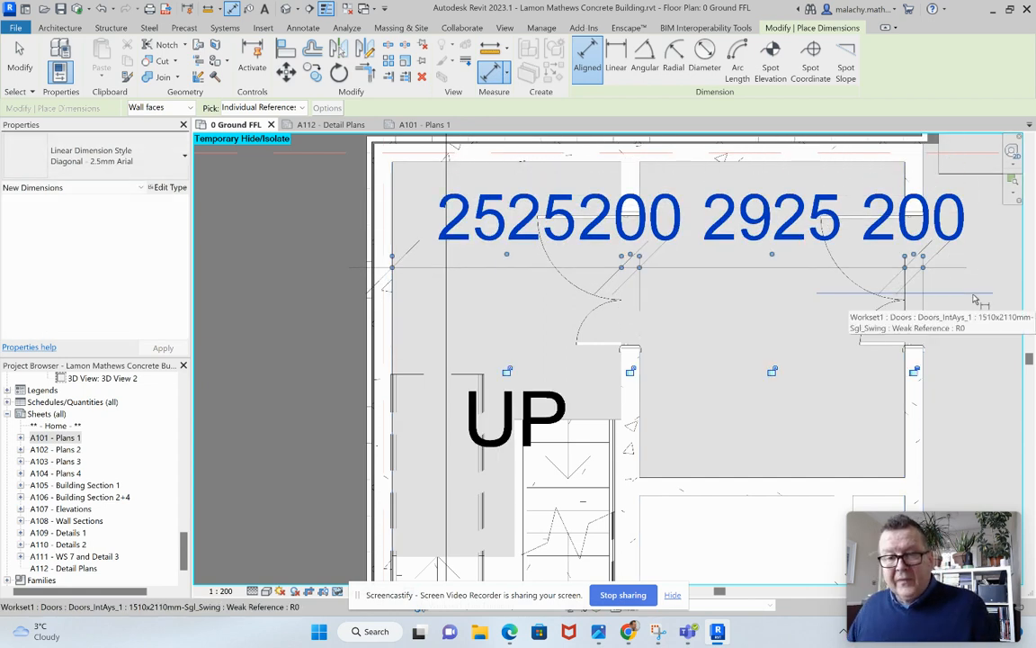
{"action": "key", "text": "Escape"}
{"action": "key", "text": "Escape"}
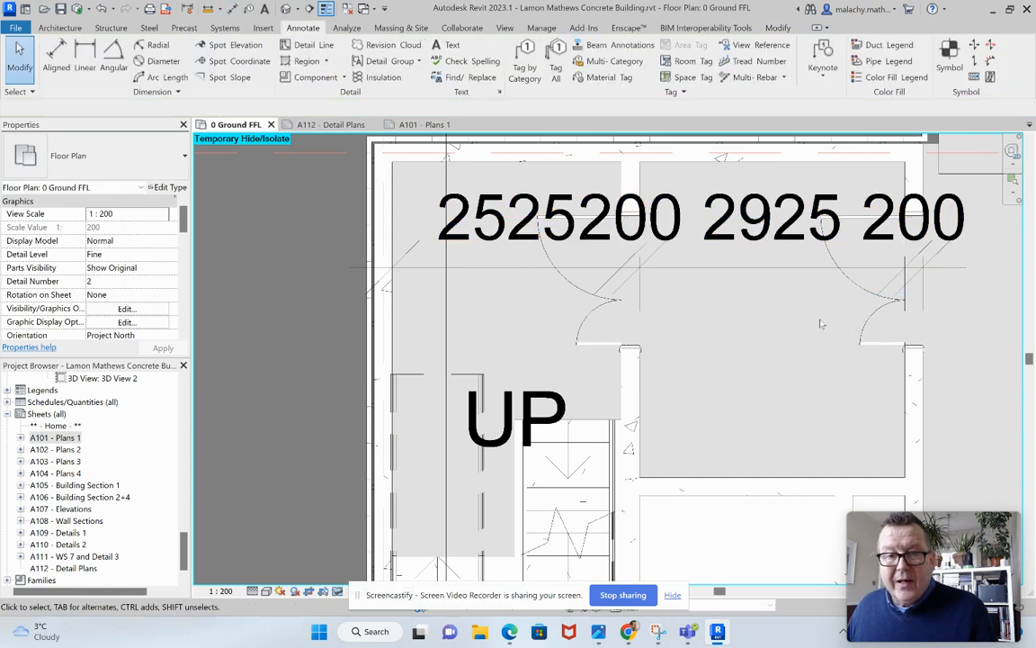
Duplicate the stair core dimension string's type as "Diagonal - 1.5mm Arial".
{"action": "scroll", "coordinate": [817, 321], "scroll_direction": "down", "scroll_amount": 4}
{"action": "middle_click_drag", "start_coordinate": [768, 351], "coordinate": [744, 357]}
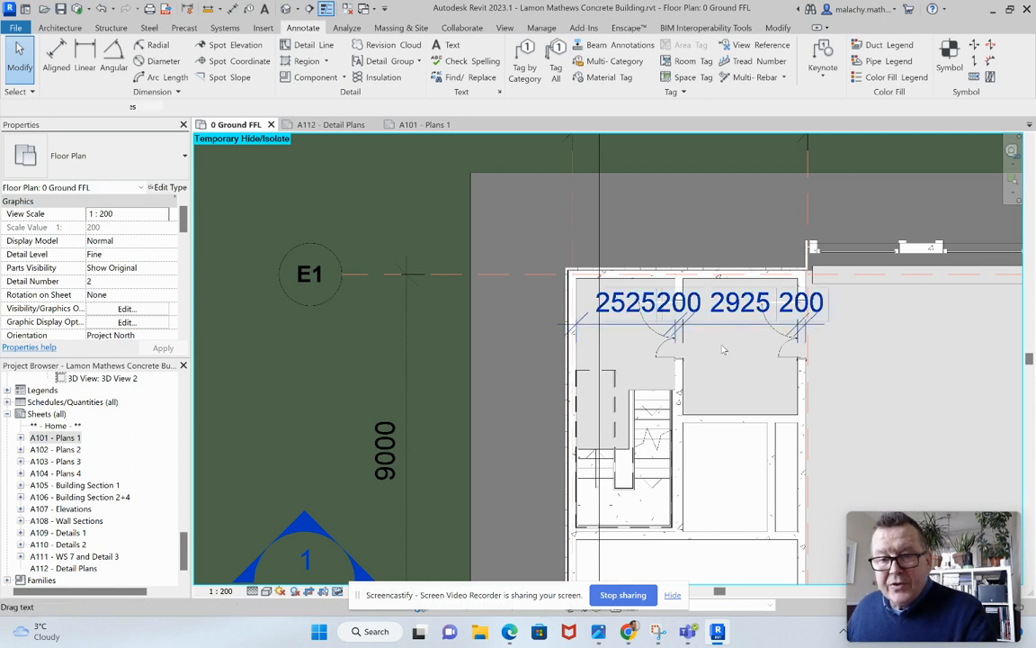
{"action": "left_click", "coordinate": [735, 330]}
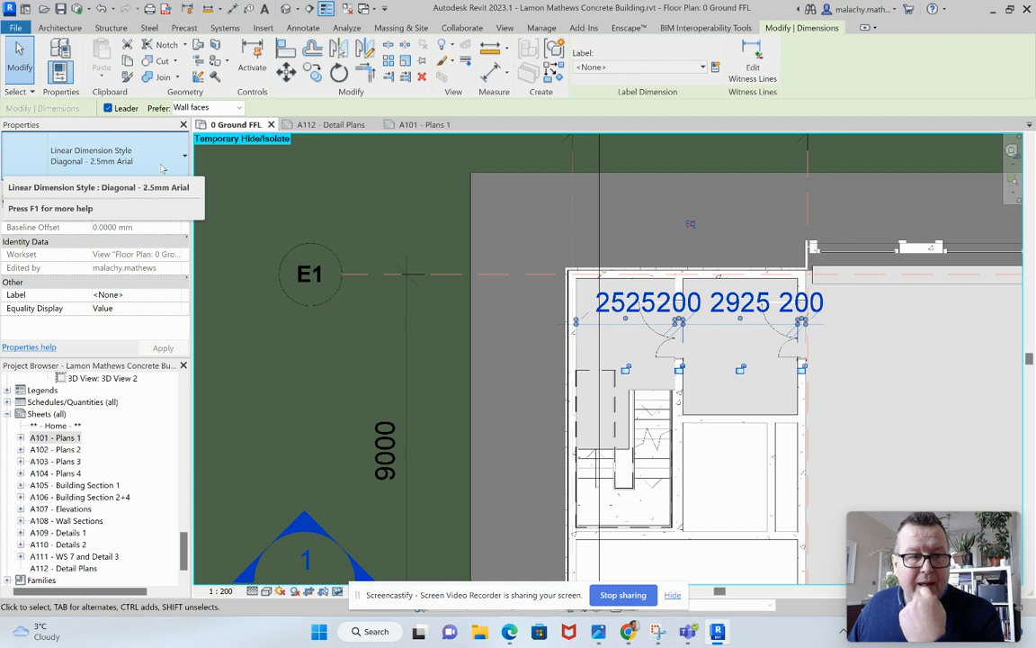
{"action": "left_click", "coordinate": [167, 187]}
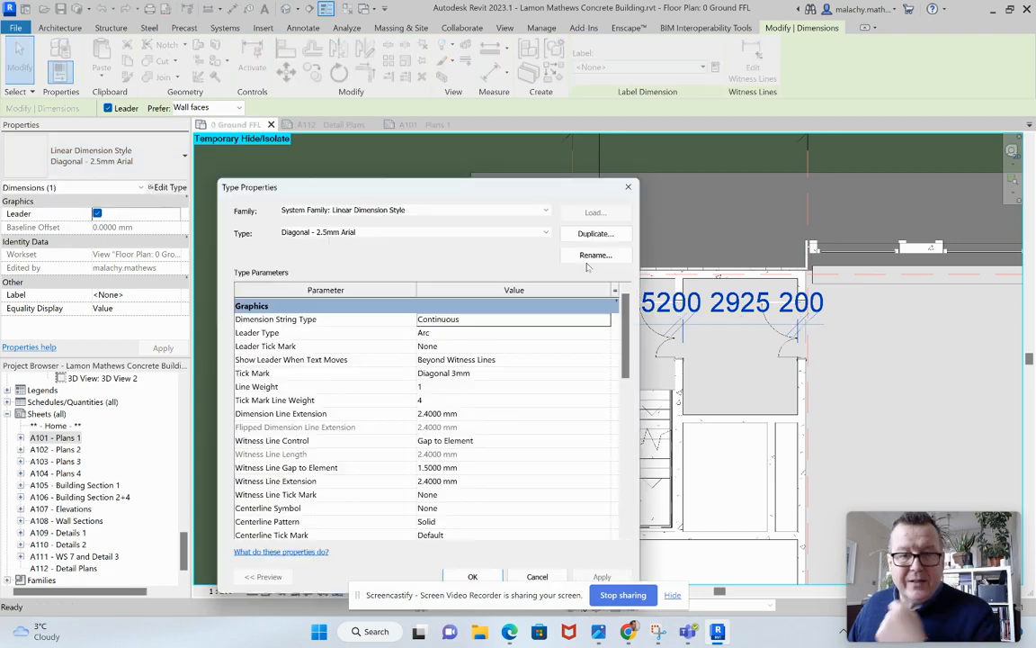
{"action": "left_click", "coordinate": [419, 232]}
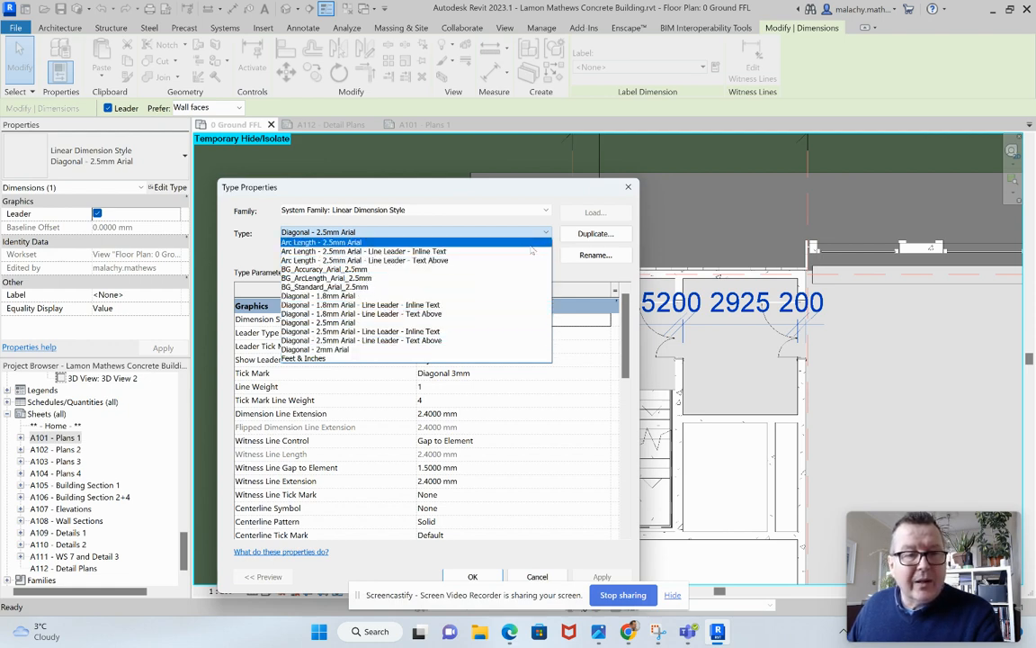
{"action": "left_click", "coordinate": [588, 237]}
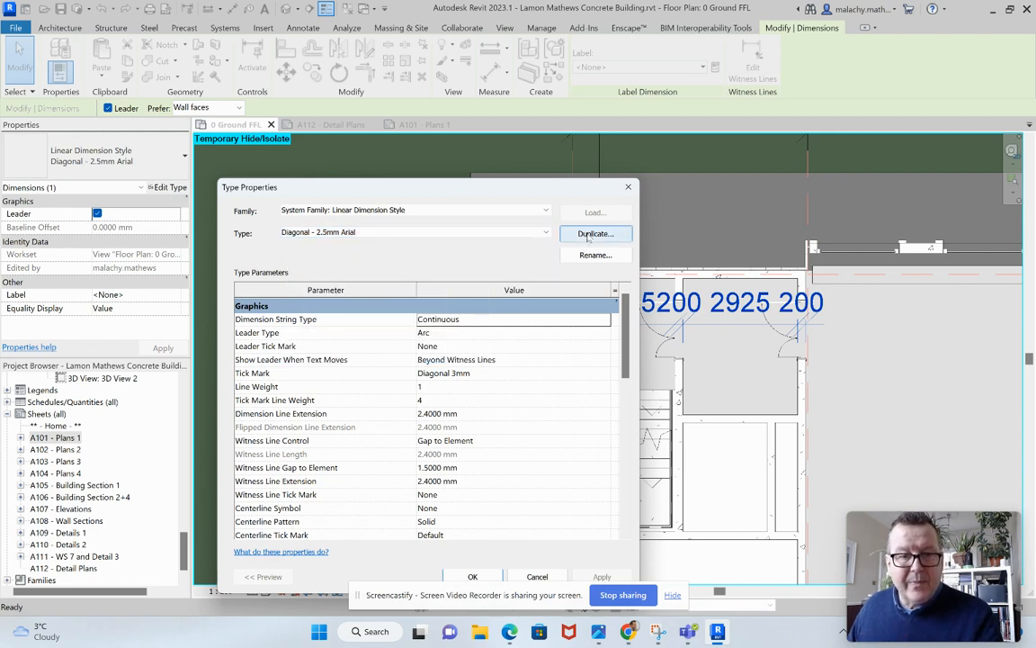
{"action": "left_click", "coordinate": [588, 234]}
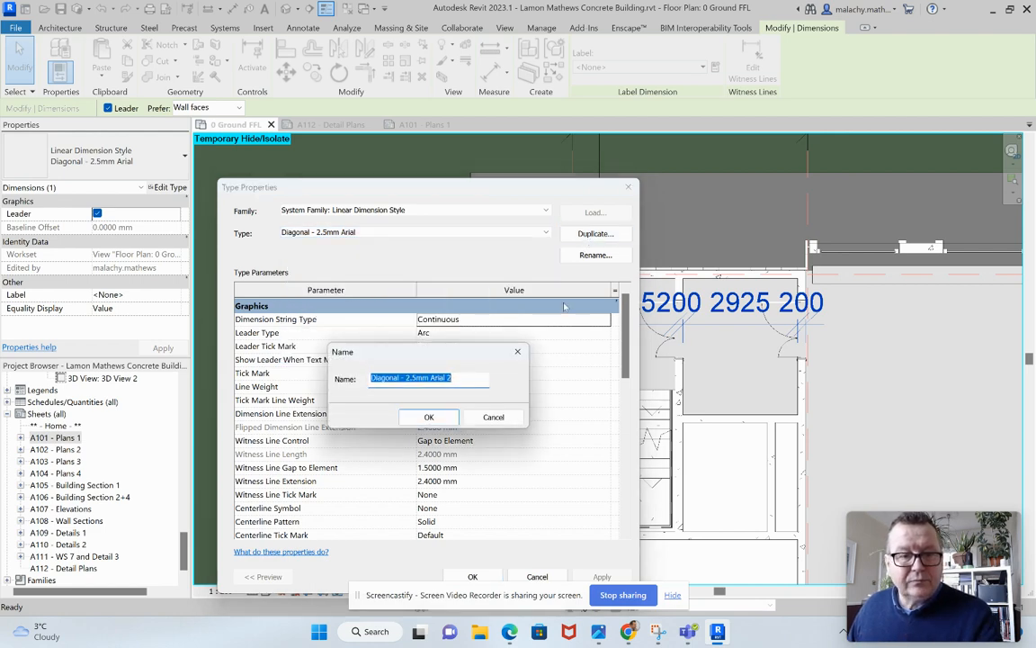
{"action": "left_click", "coordinate": [411, 379]}
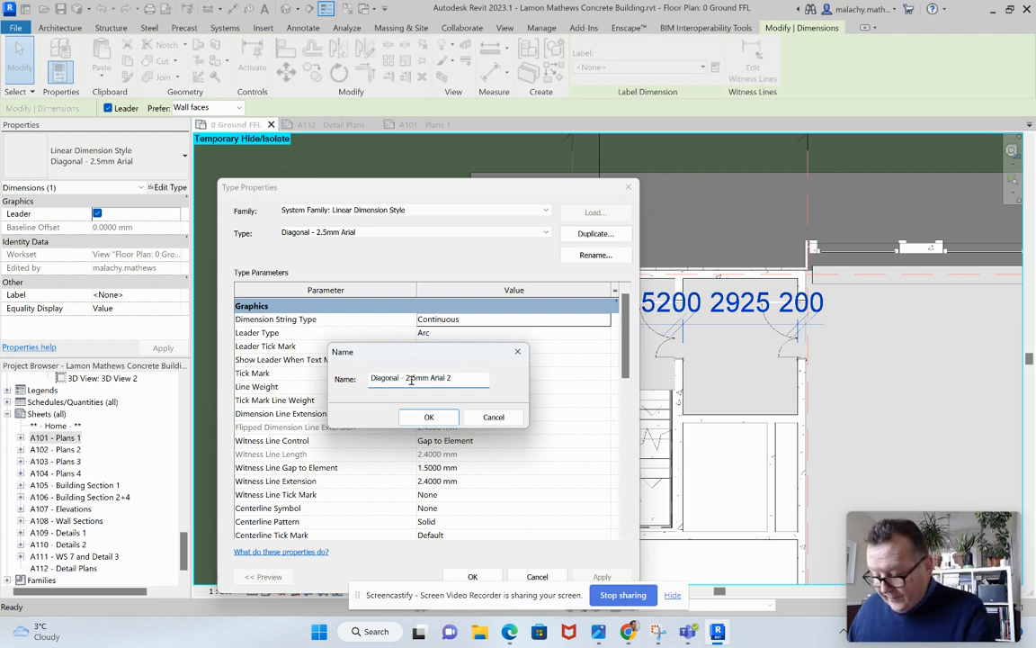
{"action": "key", "text": "BackSpace"}
{"action": "type", "text": "1"}
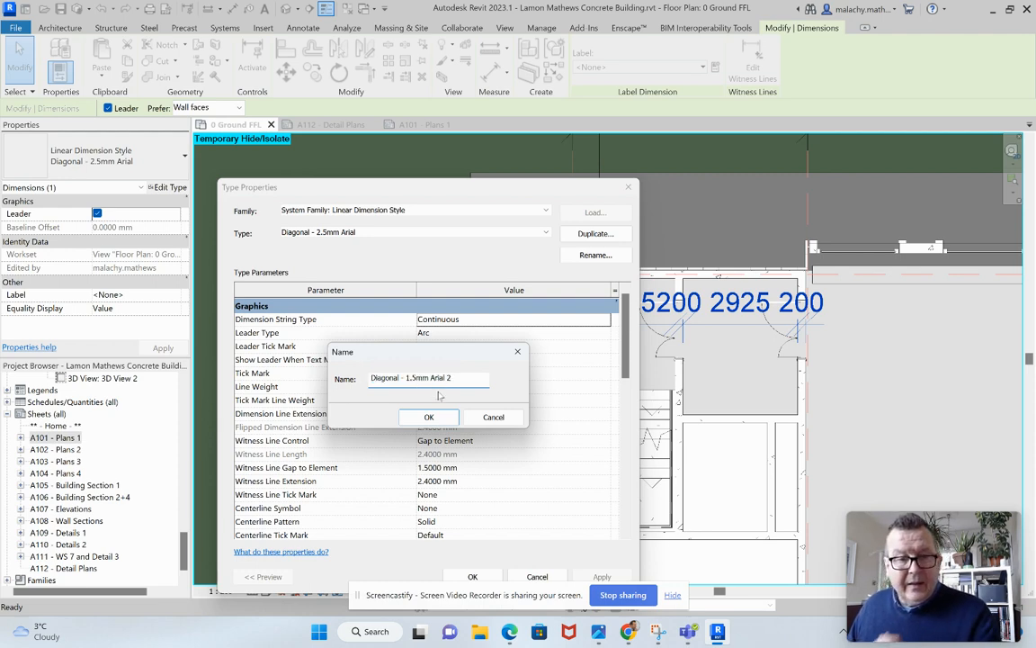
{"action": "key", "text": "BackSpace"}
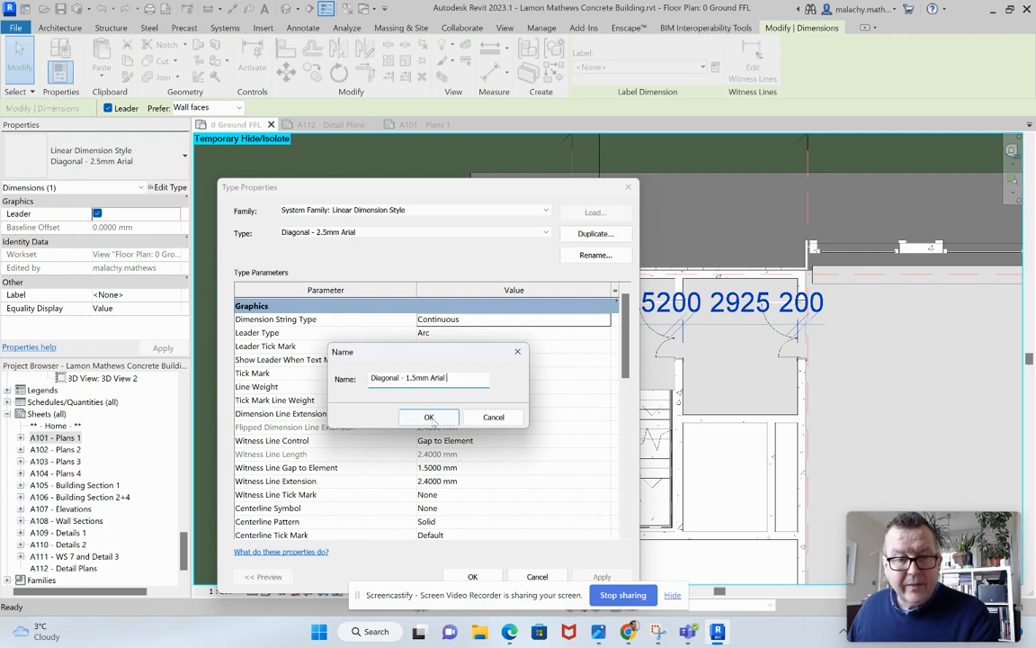
{"action": "left_click", "coordinate": [429, 416]}
Set the new dimension type's text size to 1.5 mm and apply it to the stair core dimension string.
{"action": "scroll", "coordinate": [453, 422], "scroll_direction": "down", "scroll_amount": 4}
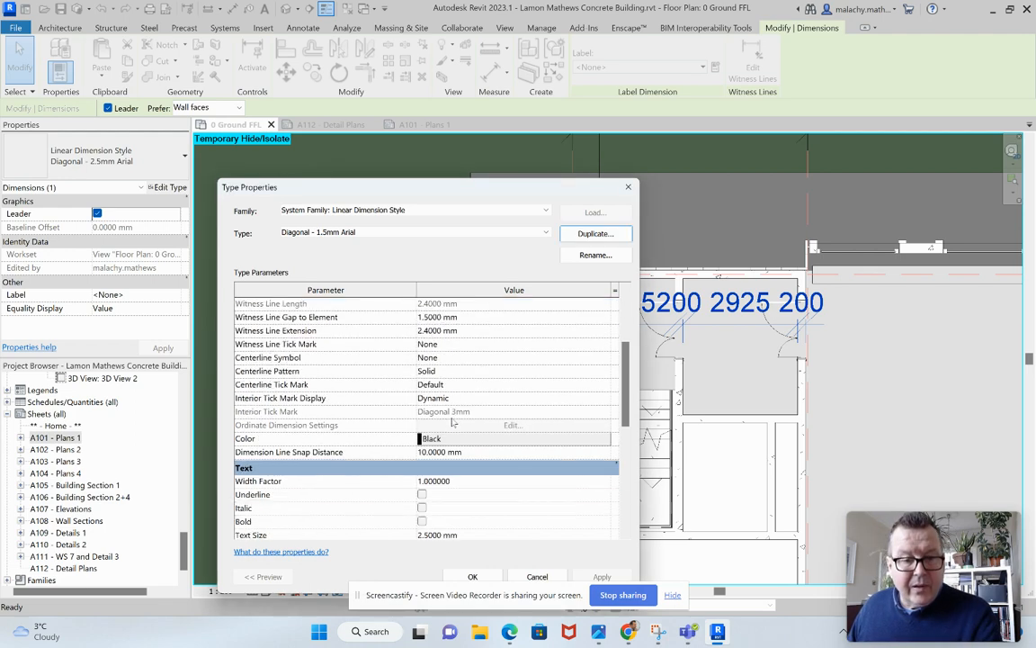
{"action": "scroll", "coordinate": [453, 422], "scroll_direction": "down", "scroll_amount": 5}
{"action": "left_click", "coordinate": [421, 374]}
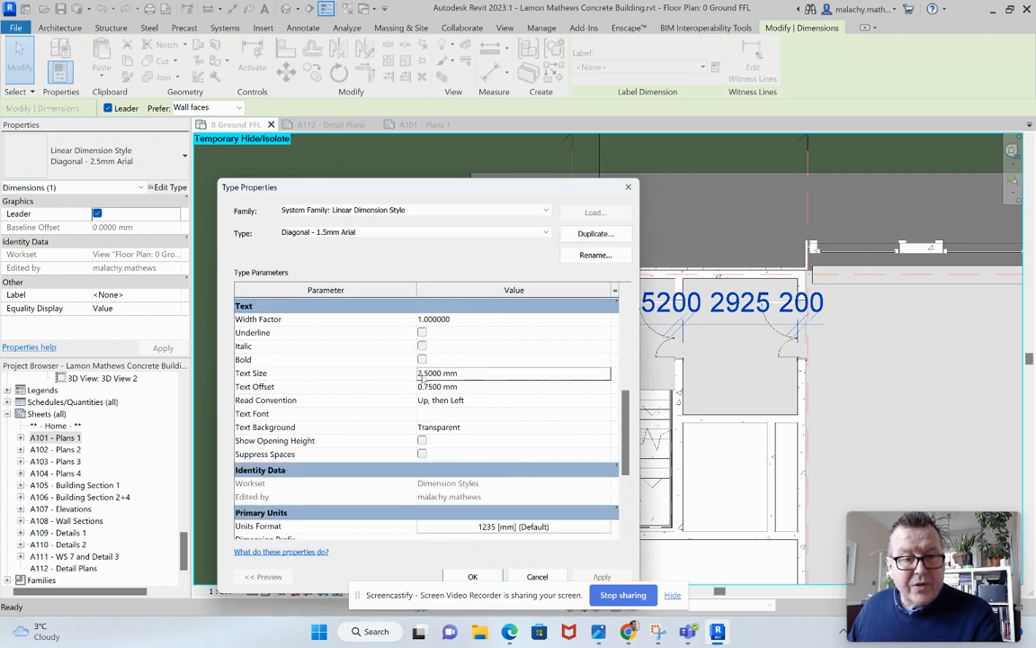
{"action": "key", "text": "Delete"}
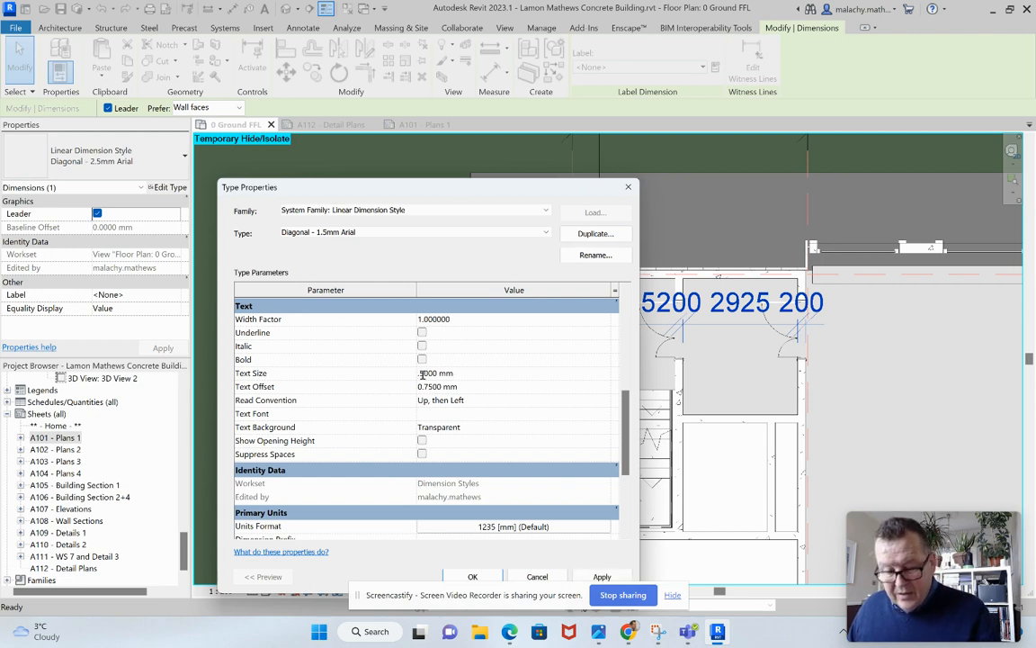
{"action": "type", "text": "1"}
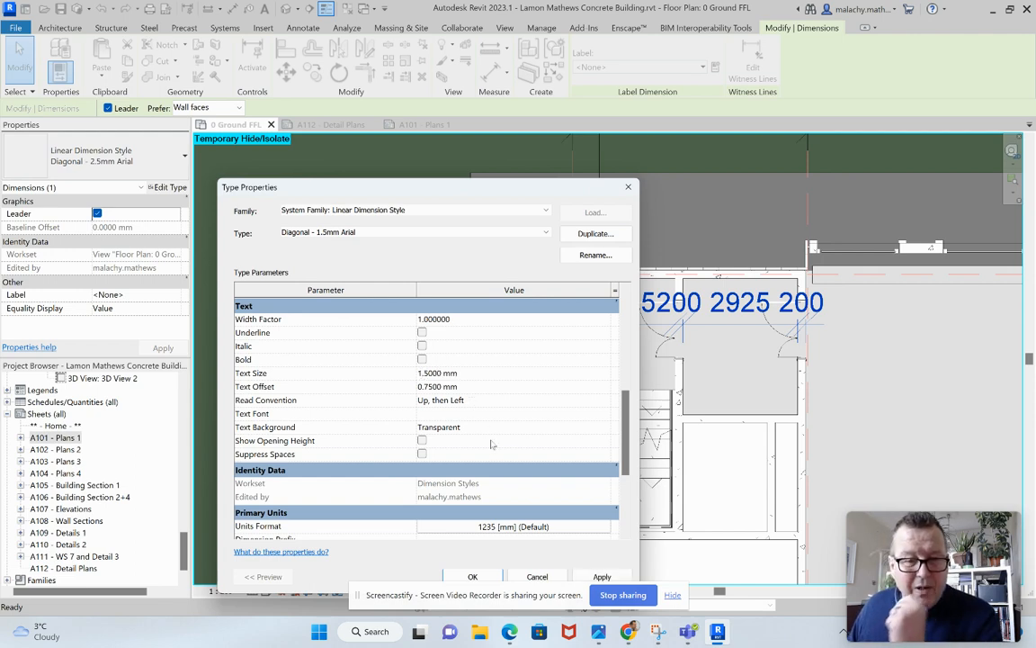
{"action": "scroll", "coordinate": [510, 418], "scroll_direction": "up", "scroll_amount": 1}
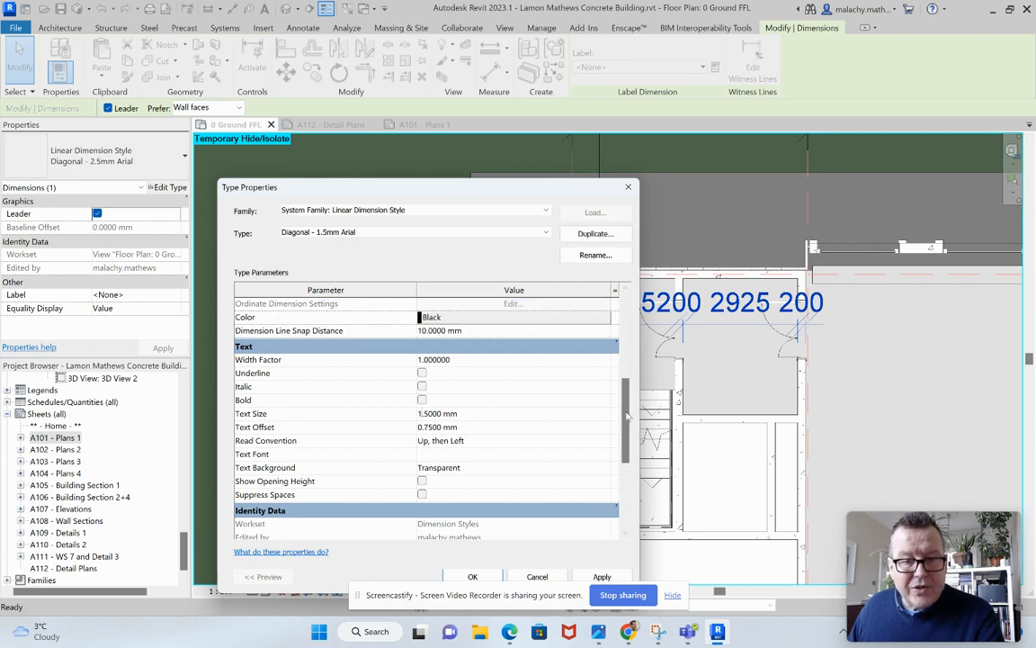
{"action": "left_click_drag", "start_coordinate": [627, 415], "coordinate": [627, 371]}
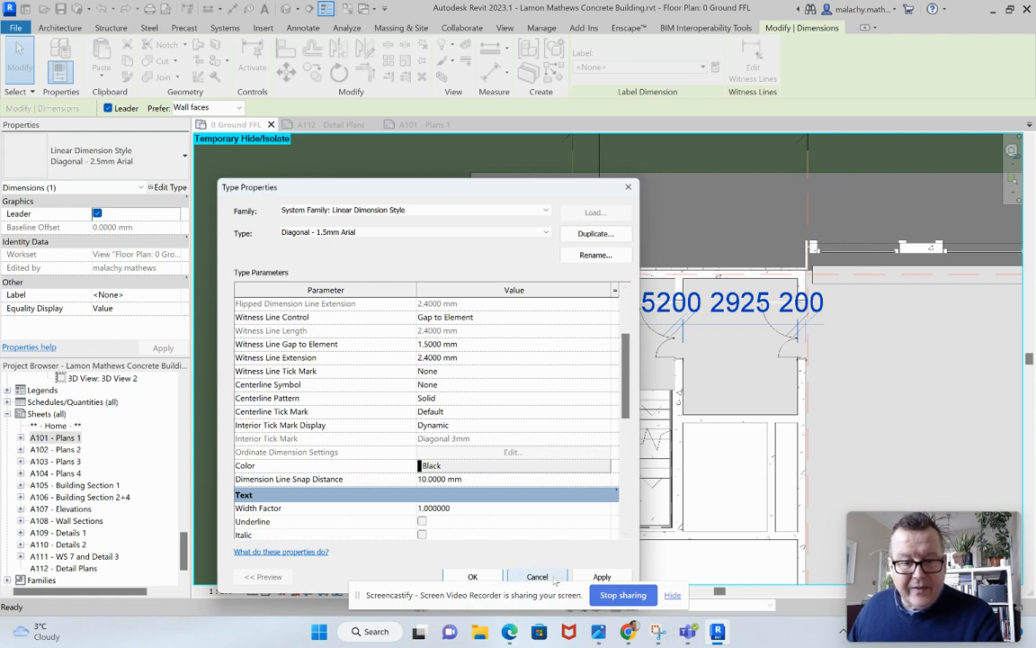
{"action": "left_click", "coordinate": [472, 577]}
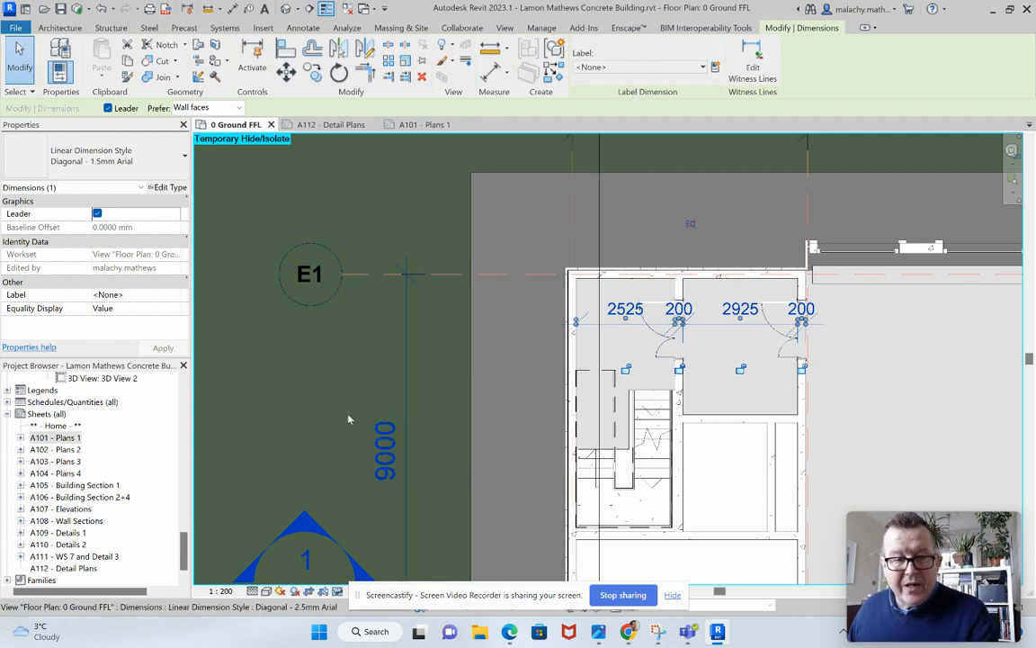
Examine how the 1.5 mm stair core dimensions read on the ground floor plan of sheet A101 - Plans 1.
{"action": "left_click", "coordinate": [423, 124]}
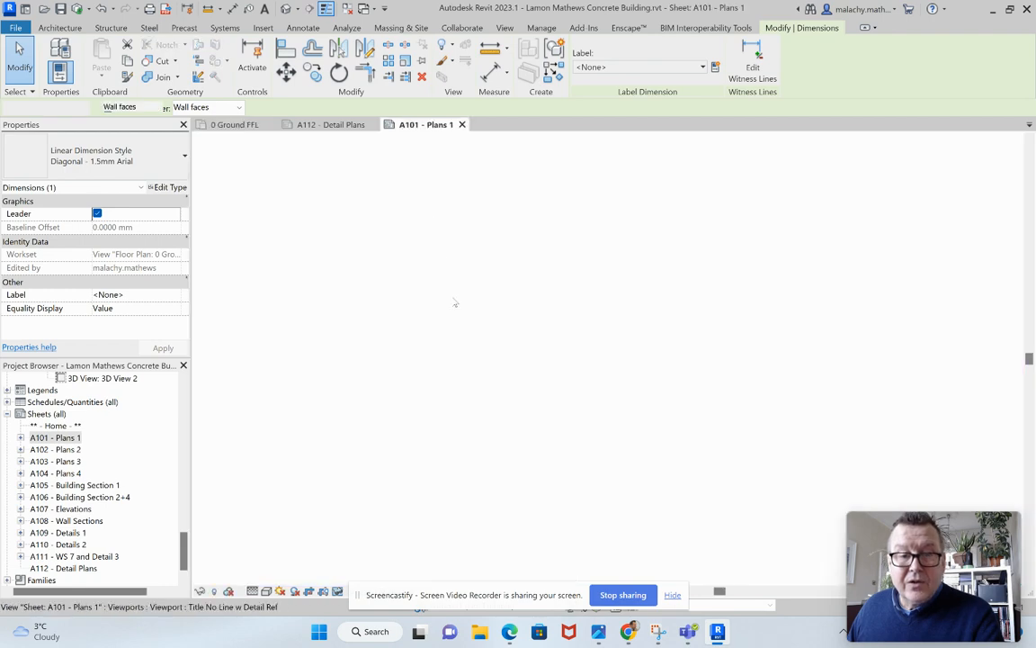
{"action": "scroll", "coordinate": [512, 421], "scroll_direction": "up", "scroll_amount": 5}
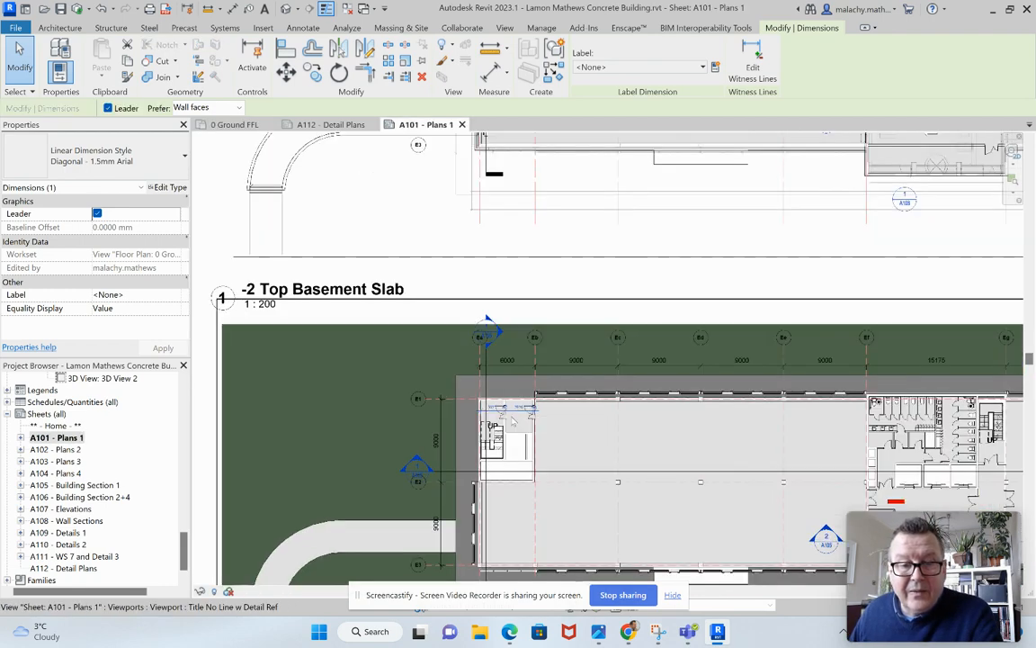
{"action": "scroll", "coordinate": [512, 421], "scroll_direction": "up", "scroll_amount": 4}
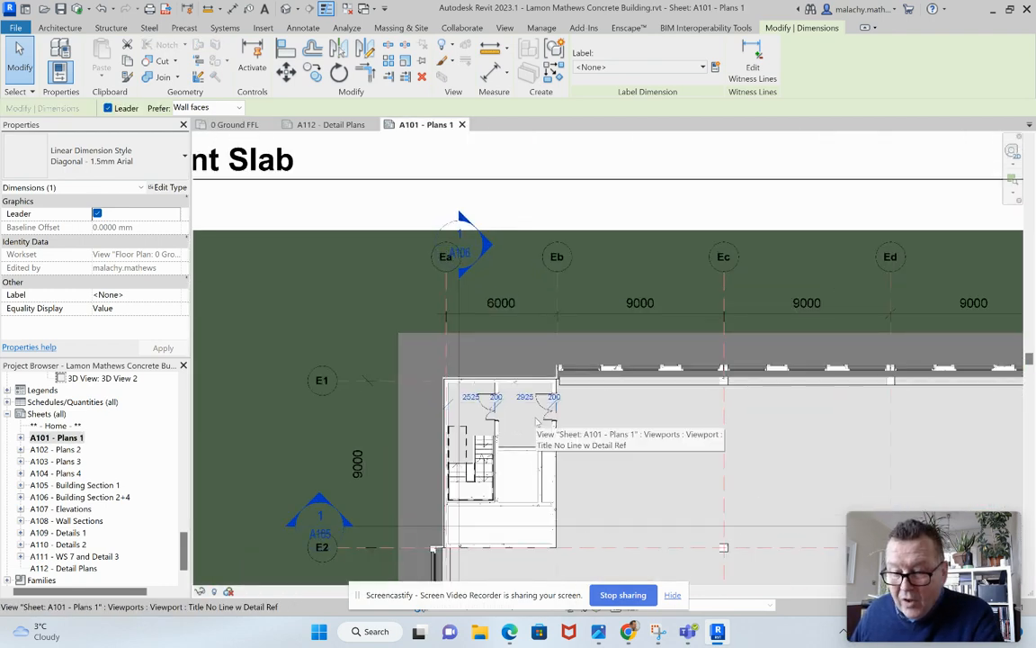
{"action": "scroll", "coordinate": [536, 421], "scroll_direction": "down", "scroll_amount": 6}
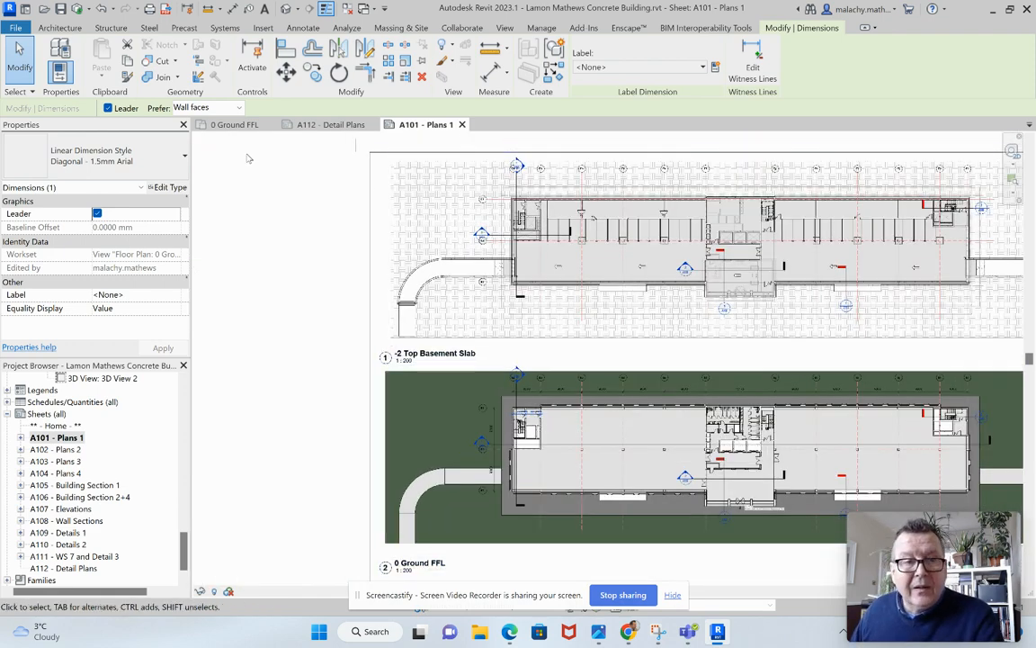
Return to the 0 Ground FFL plan and delete the stair core dimension string.
{"action": "left_click", "coordinate": [232, 124]}
{"action": "scroll", "coordinate": [606, 377], "scroll_direction": "down", "scroll_amount": 6}
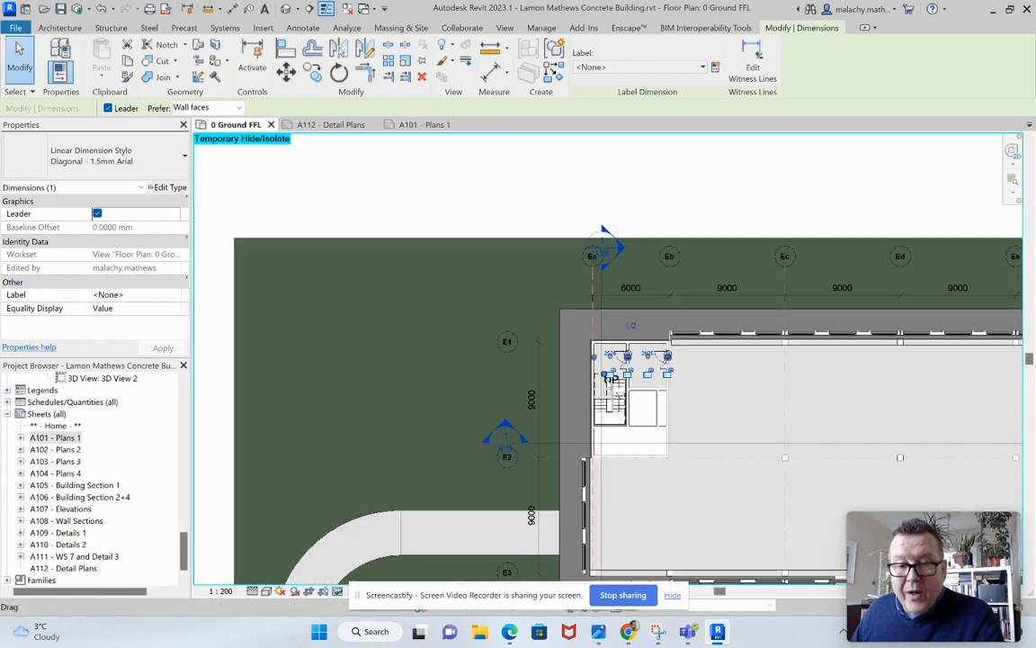
{"action": "middle_click_drag", "start_coordinate": [713, 387], "coordinate": [514, 328]}
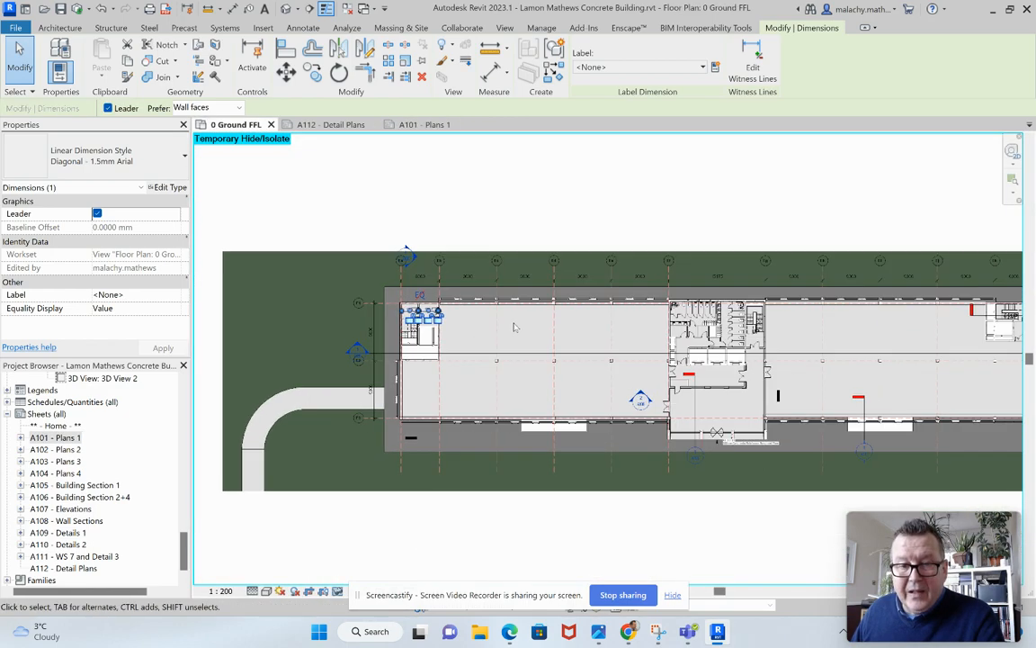
{"action": "key", "text": "Escape"}
{"action": "middle_click_drag", "start_coordinate": [583, 333], "coordinate": [513, 324]}
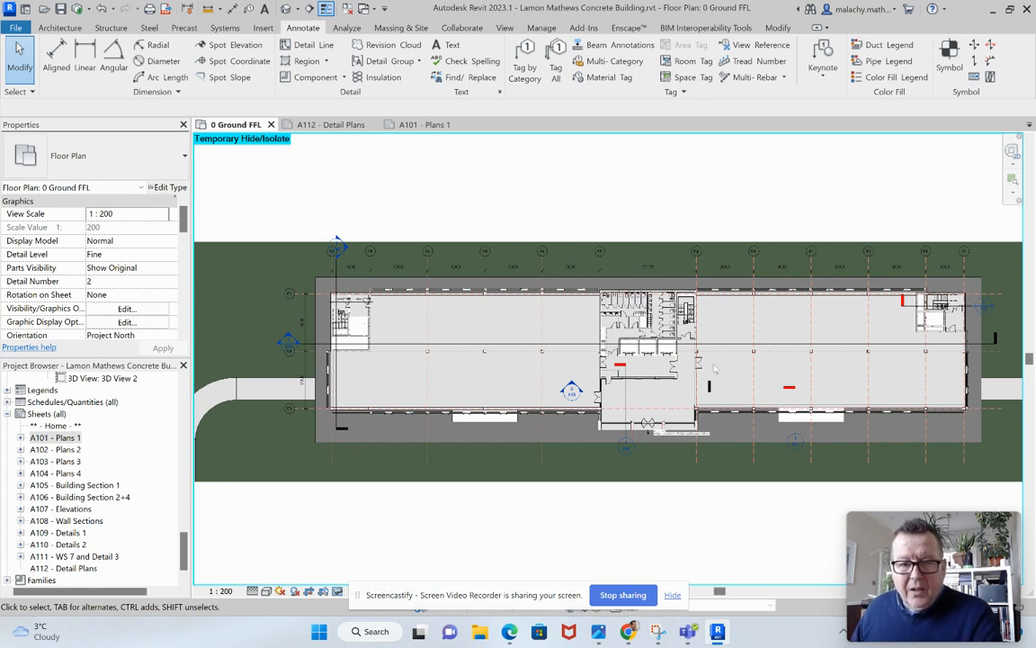
{"action": "scroll", "coordinate": [366, 291], "scroll_direction": "up", "scroll_amount": 5}
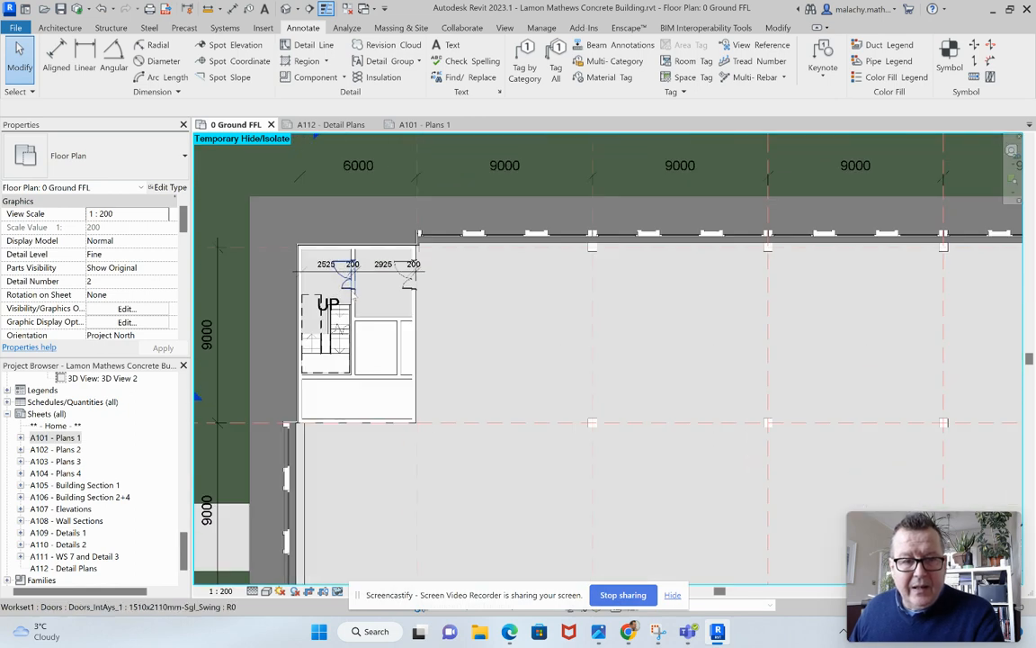
{"action": "middle_click_drag", "start_coordinate": [366, 291], "coordinate": [437, 302]}
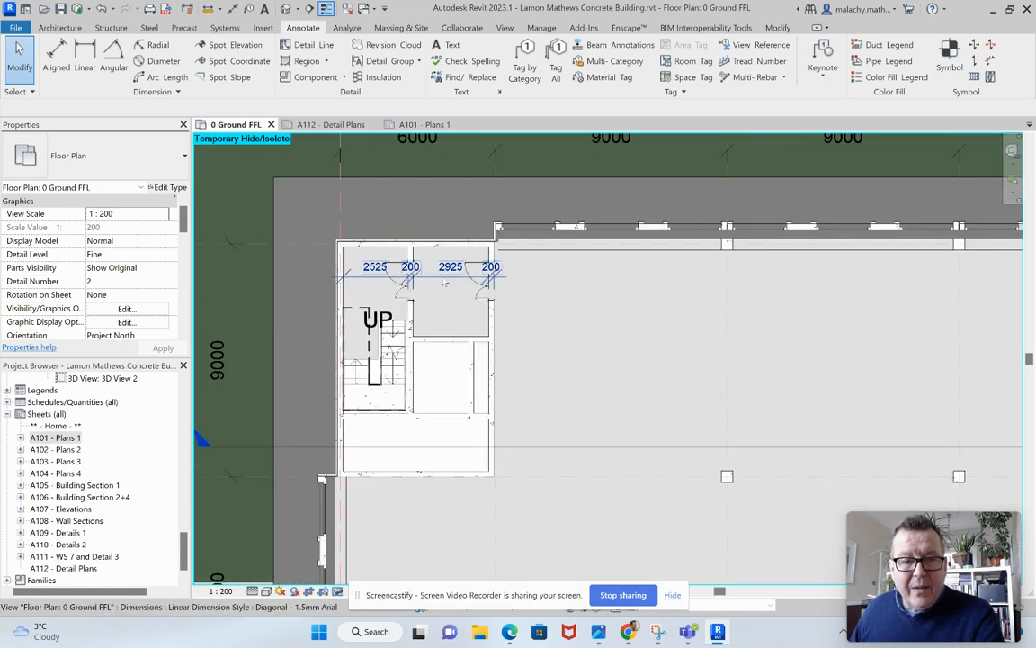
{"action": "left_click", "coordinate": [445, 281]}
{"action": "key", "text": "Delete"}
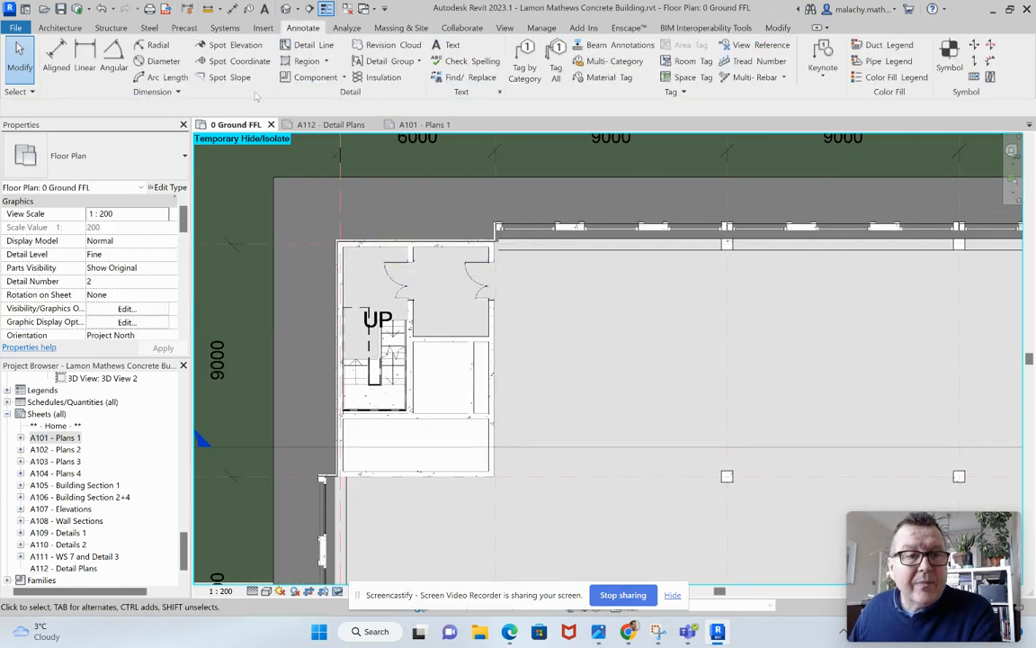
{"action": "left_click", "coordinate": [56, 54]}
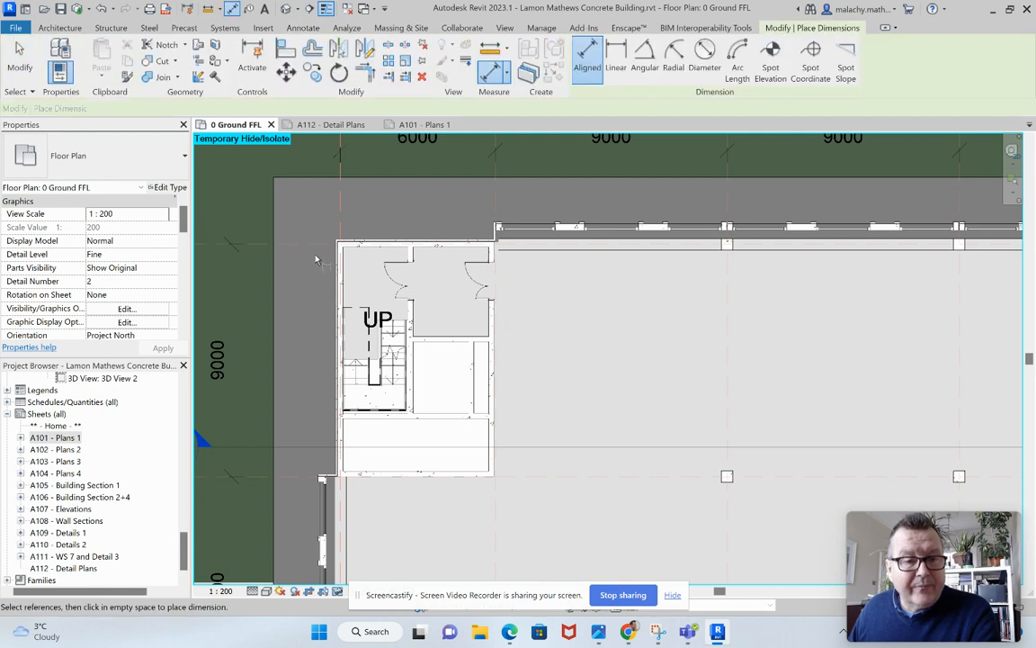
{"action": "scroll", "coordinate": [316, 260], "scroll_direction": "up", "scroll_amount": 4}
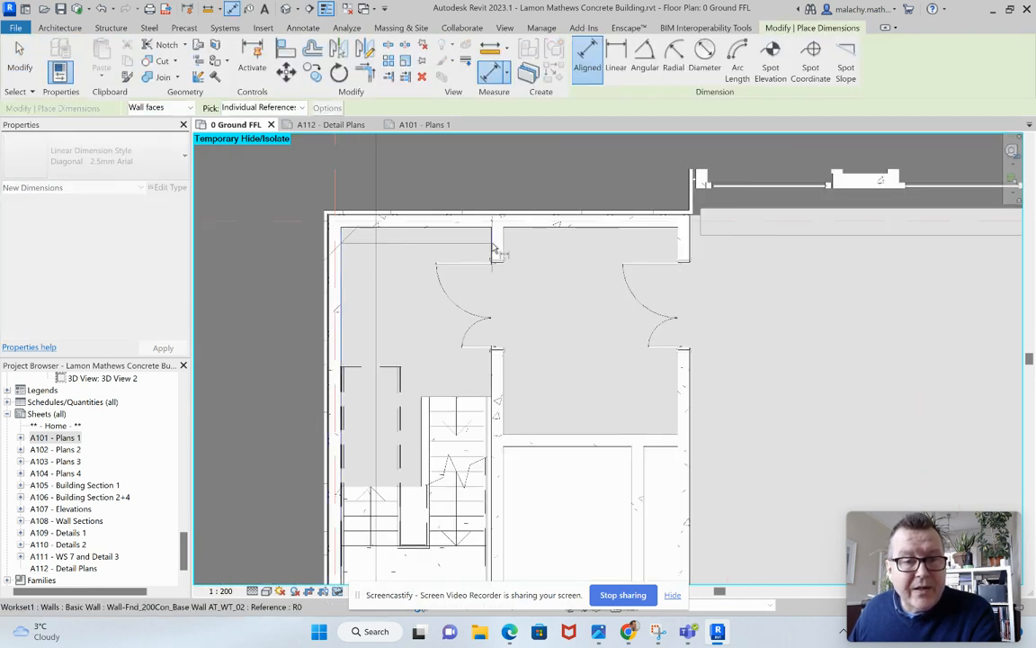
{"action": "left_click", "coordinate": [493, 250]}
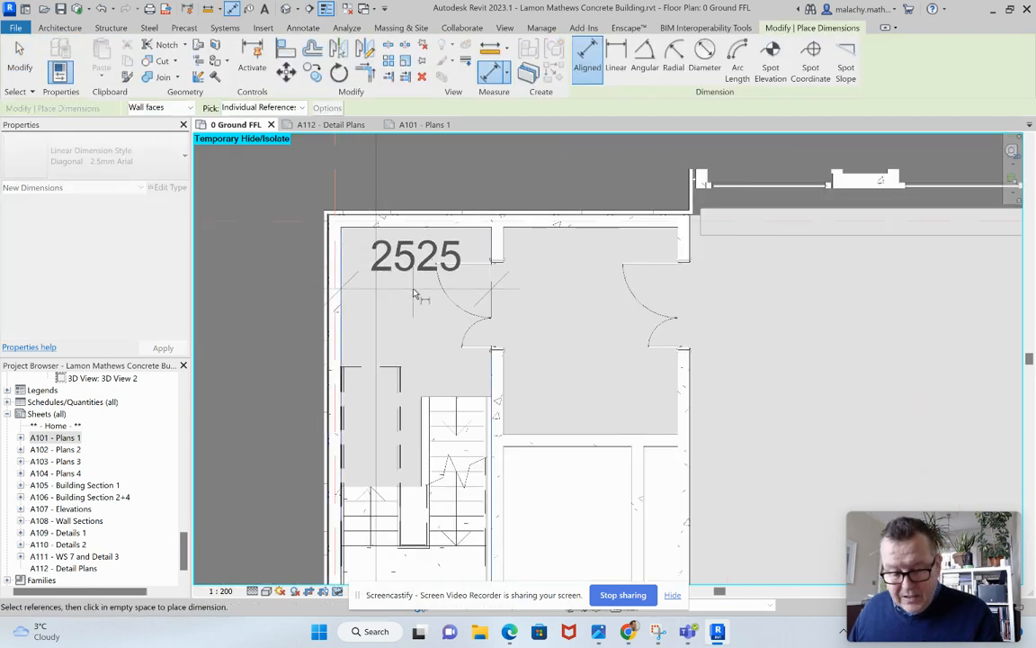
{"action": "key", "text": "Escape"}
{"action": "key", "text": "Escape"}
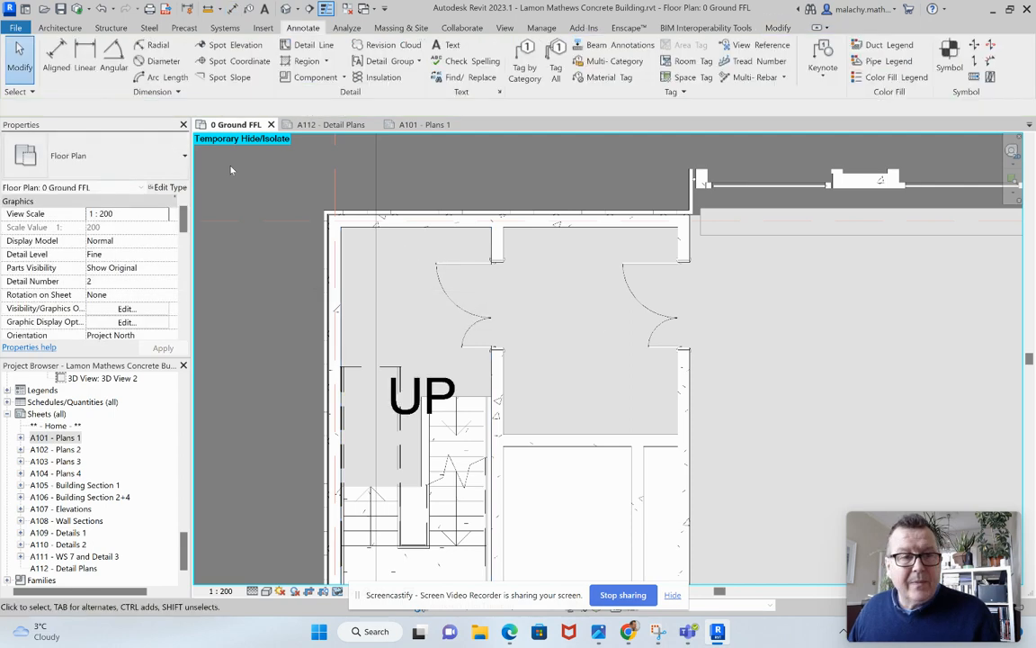
Start aligned dimensioning and look through the available linear dimension types.
{"action": "left_click", "coordinate": [67, 68]}
{"action": "left_click", "coordinate": [135, 154]}
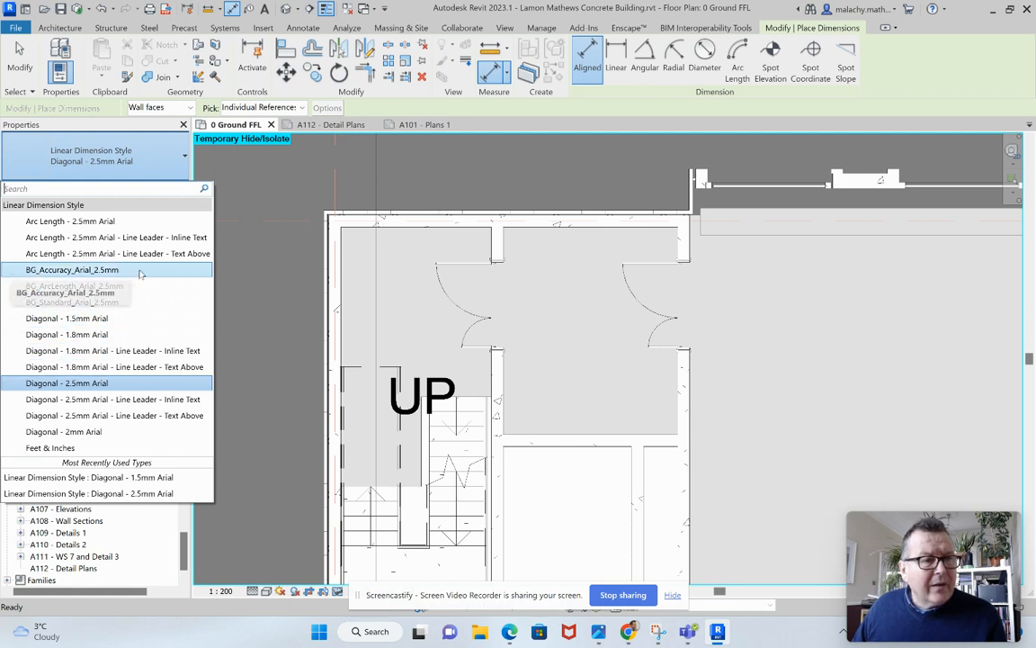
{"action": "left_click", "coordinate": [252, 298]}
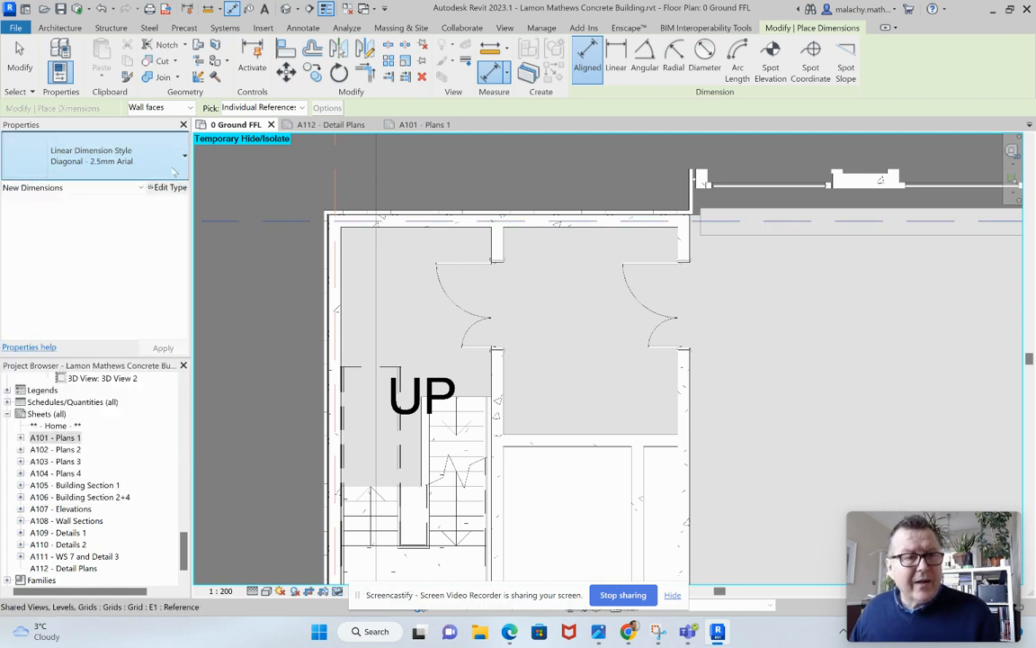
{"action": "left_click", "coordinate": [177, 190]}
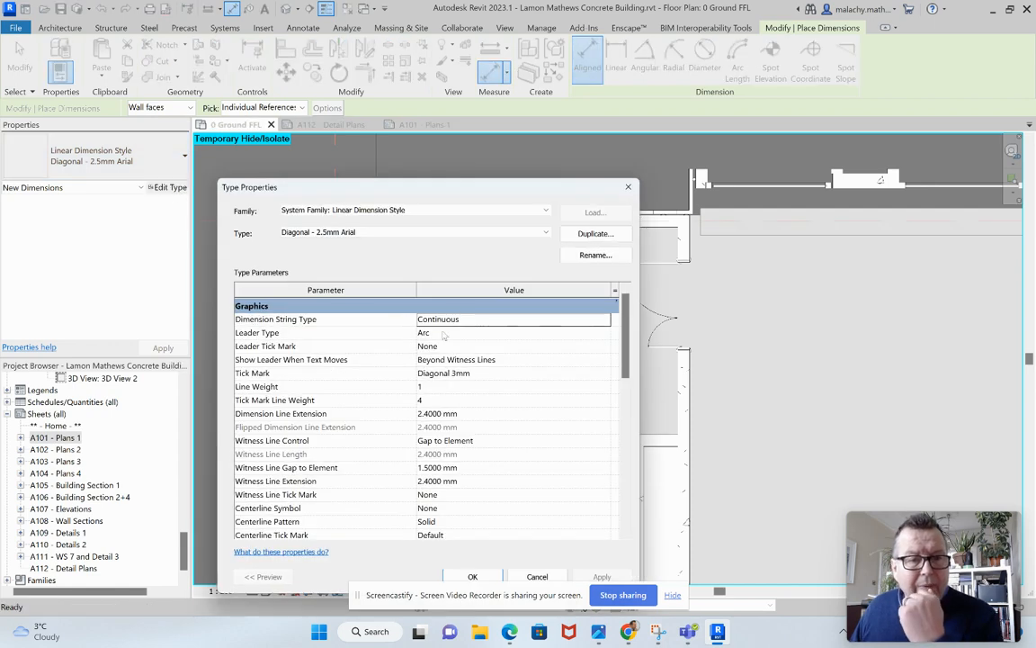
{"action": "left_click", "coordinate": [593, 234]}
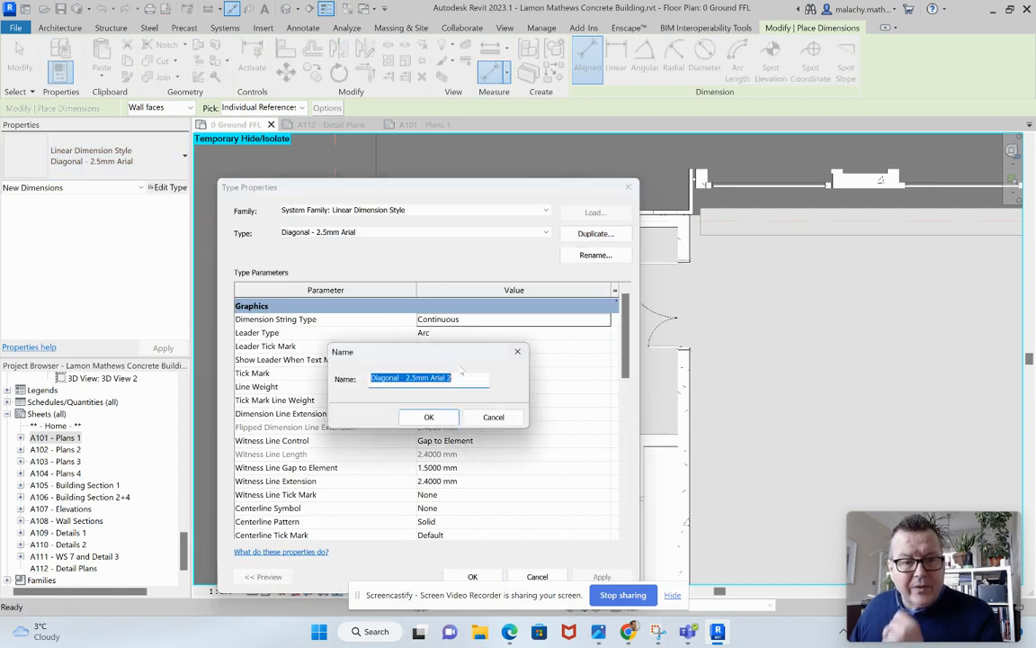
{"action": "left_click", "coordinate": [410, 377]}
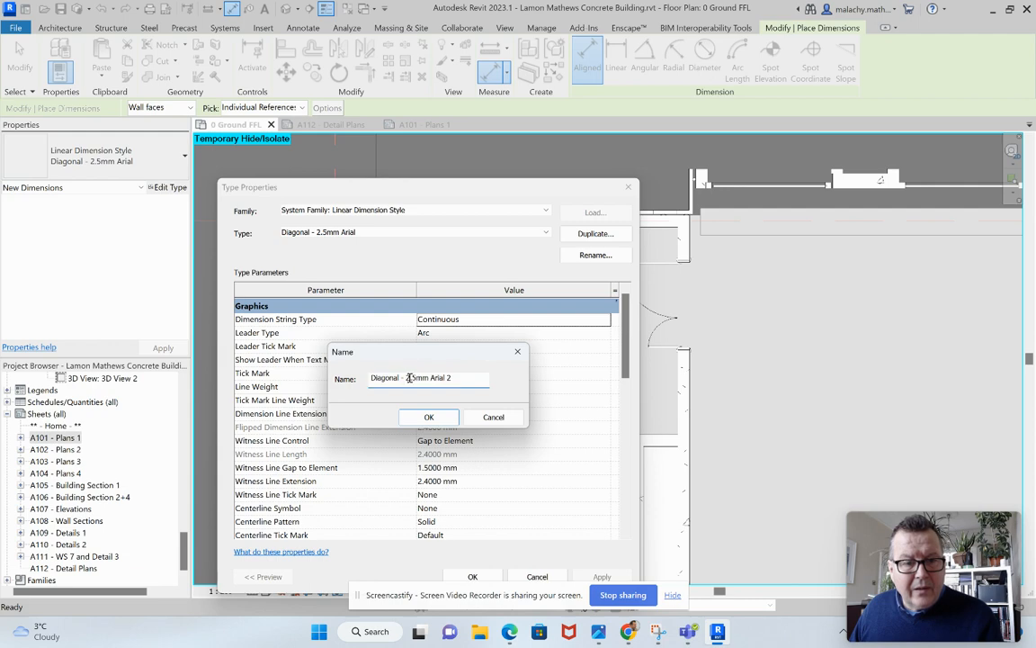
{"action": "left_click", "coordinate": [494, 417]}
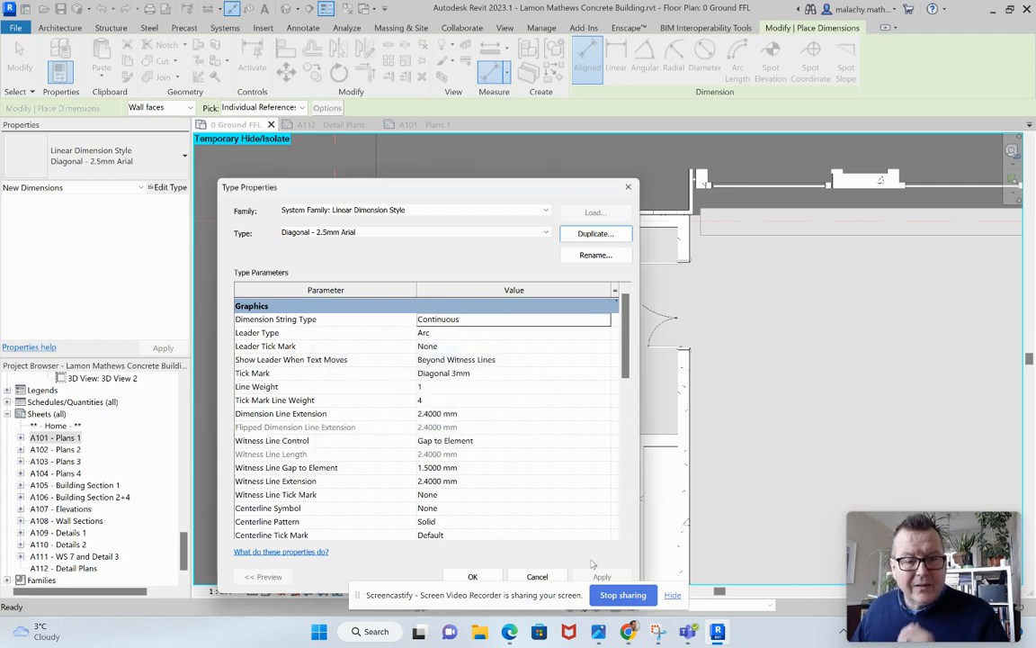
{"action": "left_click", "coordinate": [540, 576]}
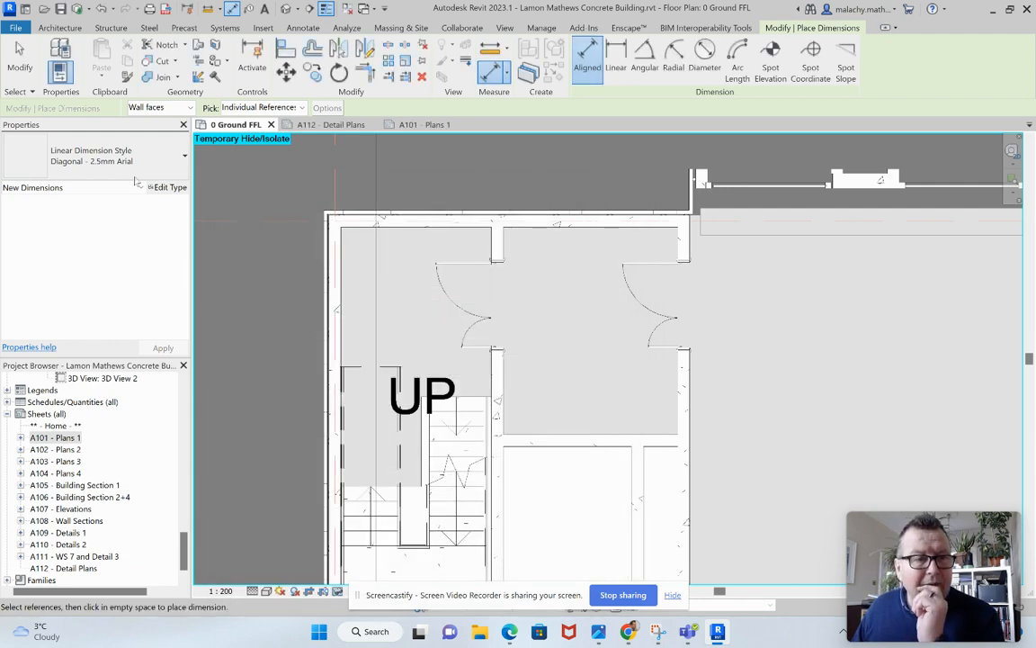
Set the dimension type to Diagonal - 1.5mm Arial and dimension the stair core's clear width between its inner wall faces.
{"action": "left_click", "coordinate": [162, 163]}
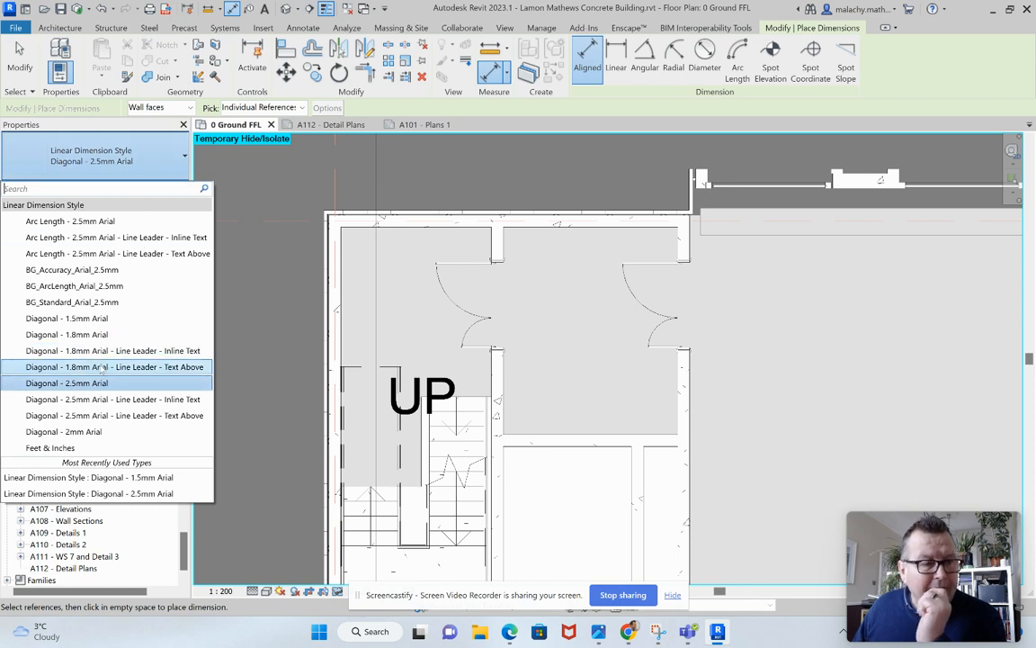
{"action": "left_click", "coordinate": [90, 317]}
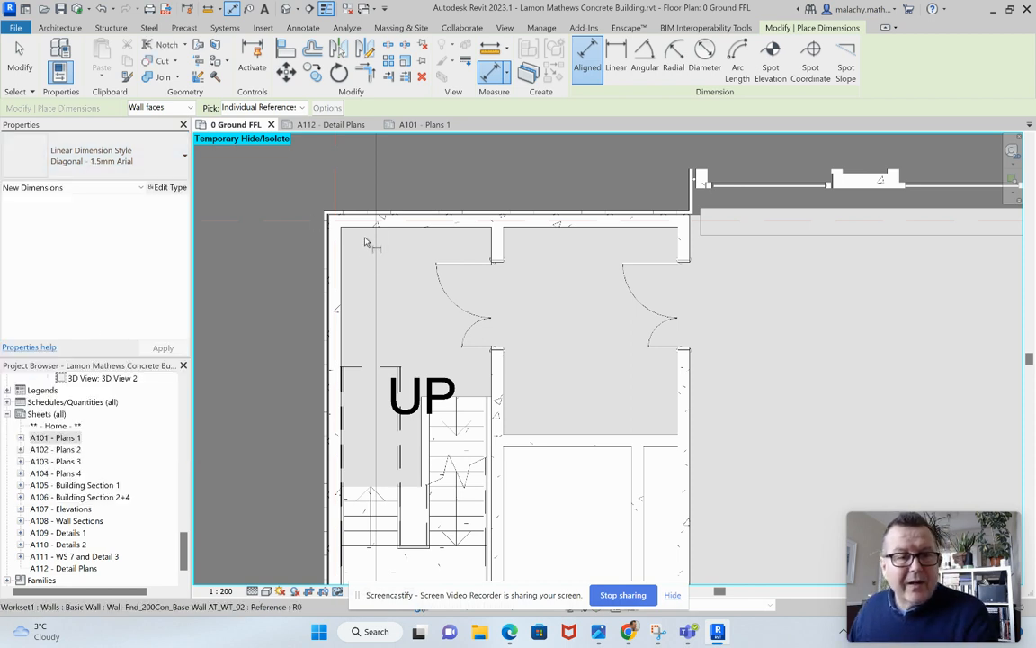
{"action": "left_click", "coordinate": [343, 258]}
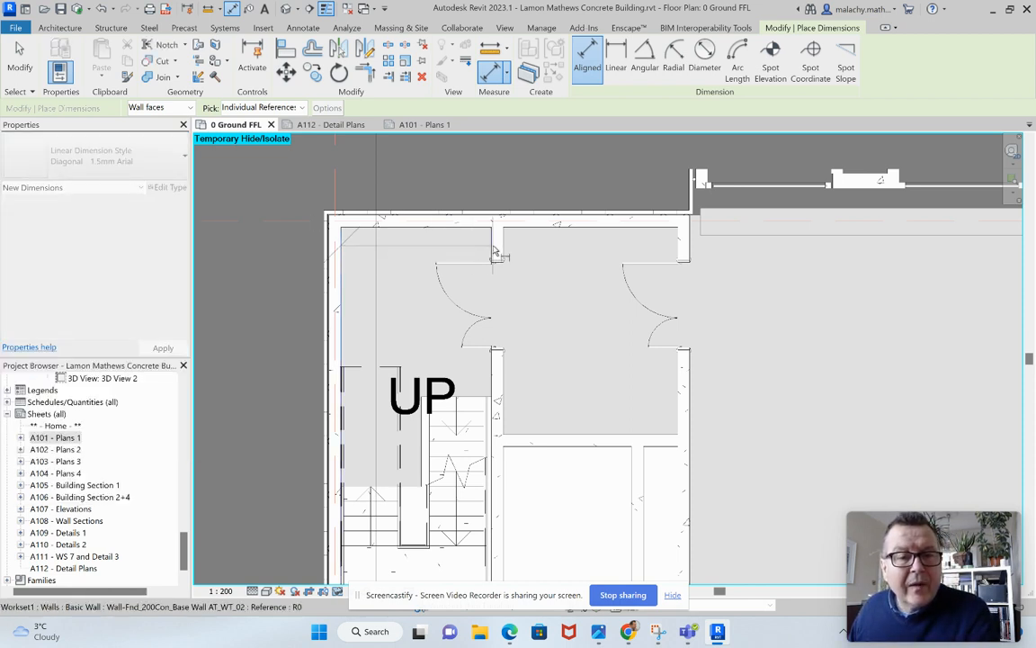
{"action": "left_click", "coordinate": [493, 256]}
{"action": "left_click", "coordinate": [416, 270]}
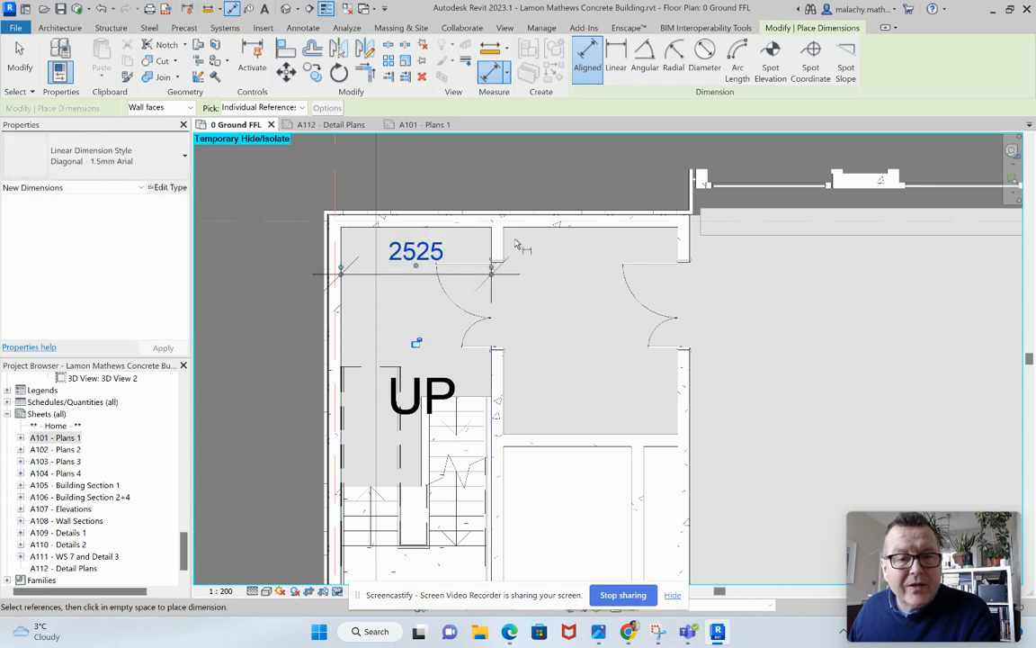
Dimension the clear width and length of the lobby beside the stair between its inner wall faces.
{"action": "left_click", "coordinate": [505, 243]}
{"action": "left_click", "coordinate": [679, 248]}
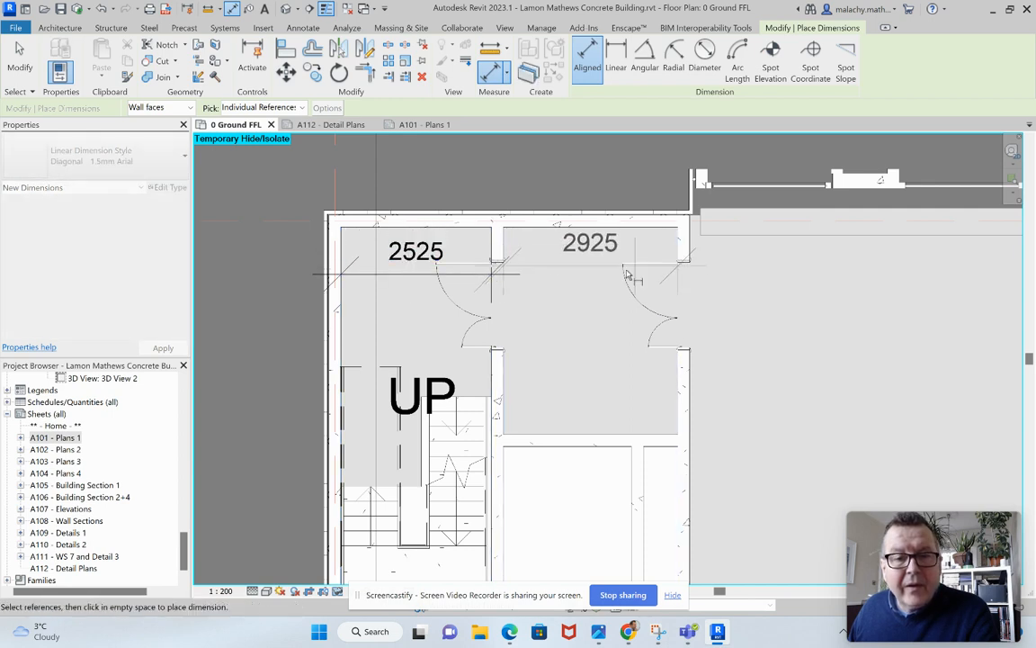
{"action": "left_click", "coordinate": [597, 275]}
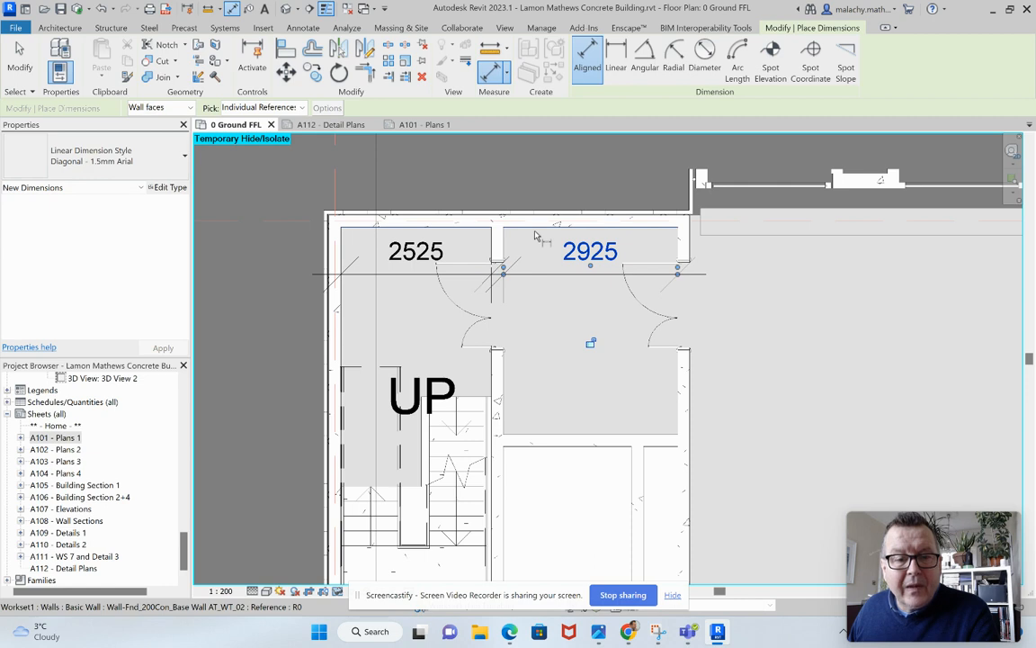
{"action": "left_click", "coordinate": [535, 231]}
{"action": "left_click", "coordinate": [528, 436]}
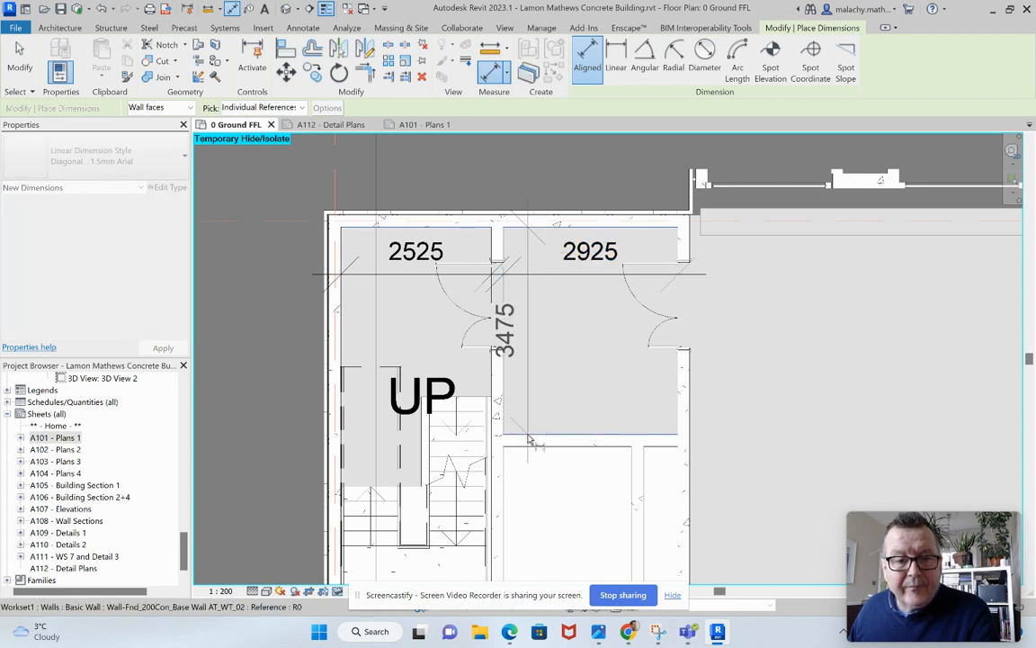
{"action": "left_click", "coordinate": [544, 413]}
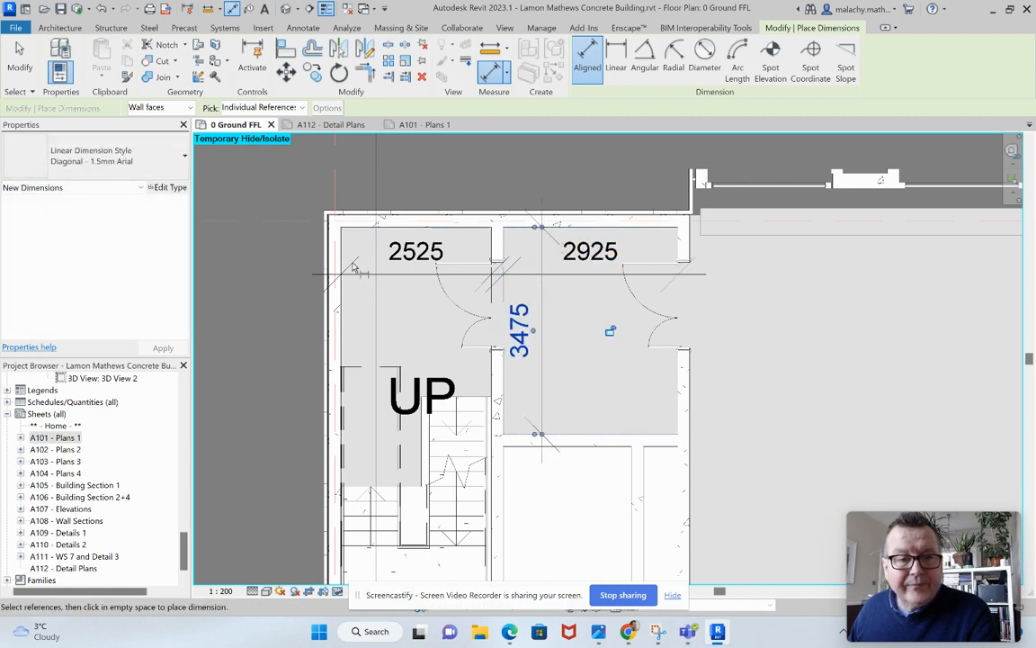
Dimension the stair core's full clear length, placing the dimension along its outer side wall.
{"action": "left_click", "coordinate": [361, 231]}
{"action": "scroll", "coordinate": [387, 299], "scroll_direction": "down", "scroll_amount": 2}
{"action": "middle_click_drag", "start_coordinate": [385, 461], "coordinate": [403, 362]}
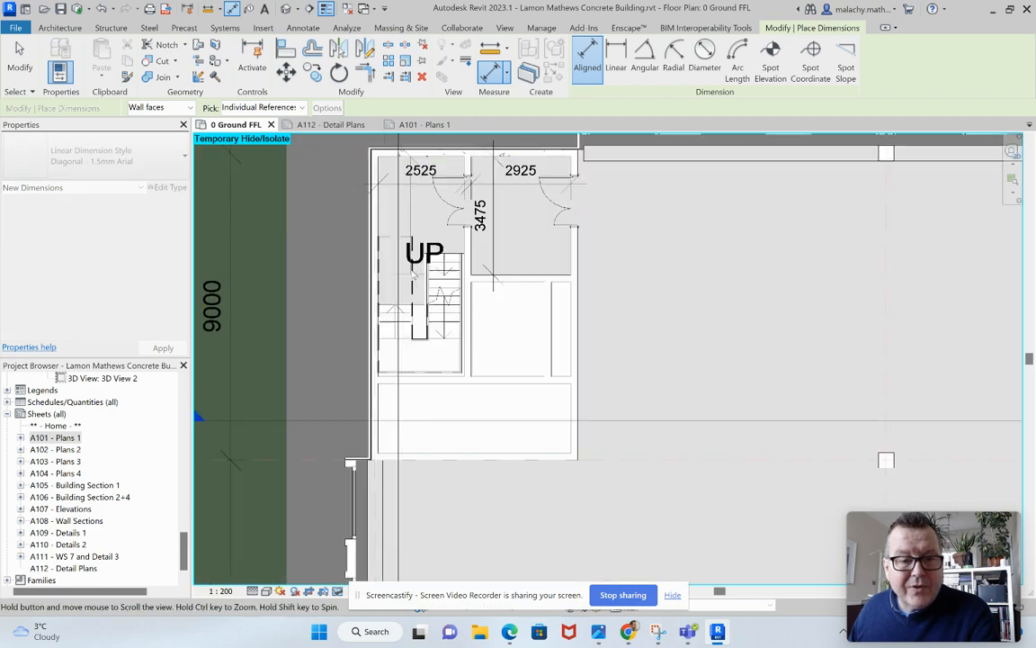
{"action": "scroll", "coordinate": [402, 363], "scroll_direction": "up", "scroll_amount": 2}
{"action": "scroll", "coordinate": [402, 372], "scroll_direction": "up", "scroll_amount": 2}
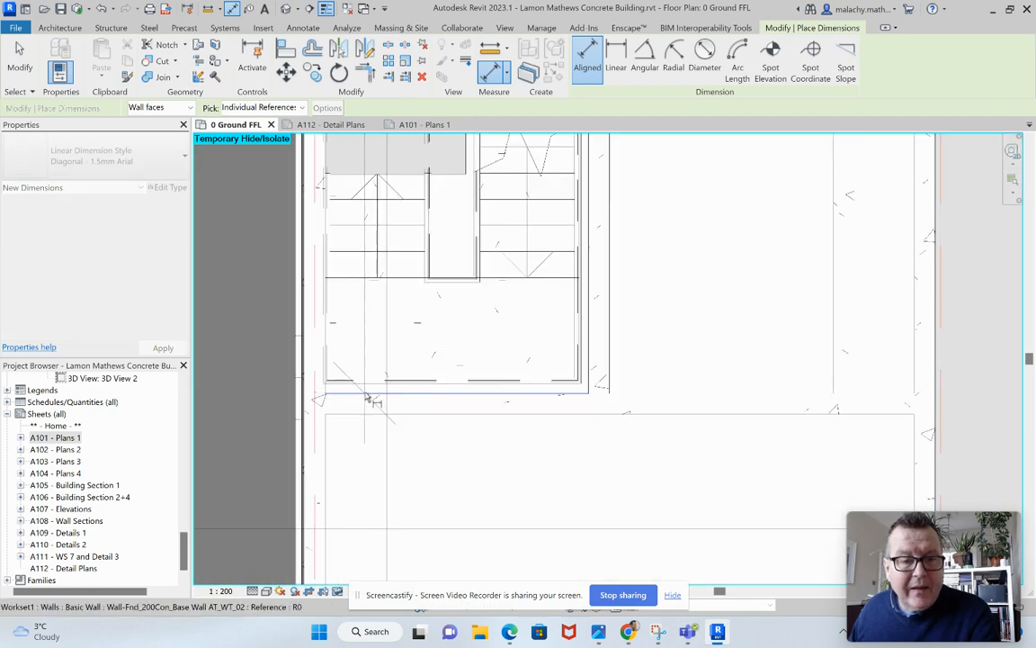
{"action": "left_click", "coordinate": [365, 393]}
{"action": "left_click", "coordinate": [362, 361]}
Dimension the clear width of the larger shaft directly below the lobby between its inner wall faces.
{"action": "scroll", "coordinate": [457, 349], "scroll_direction": "down", "scroll_amount": 2}
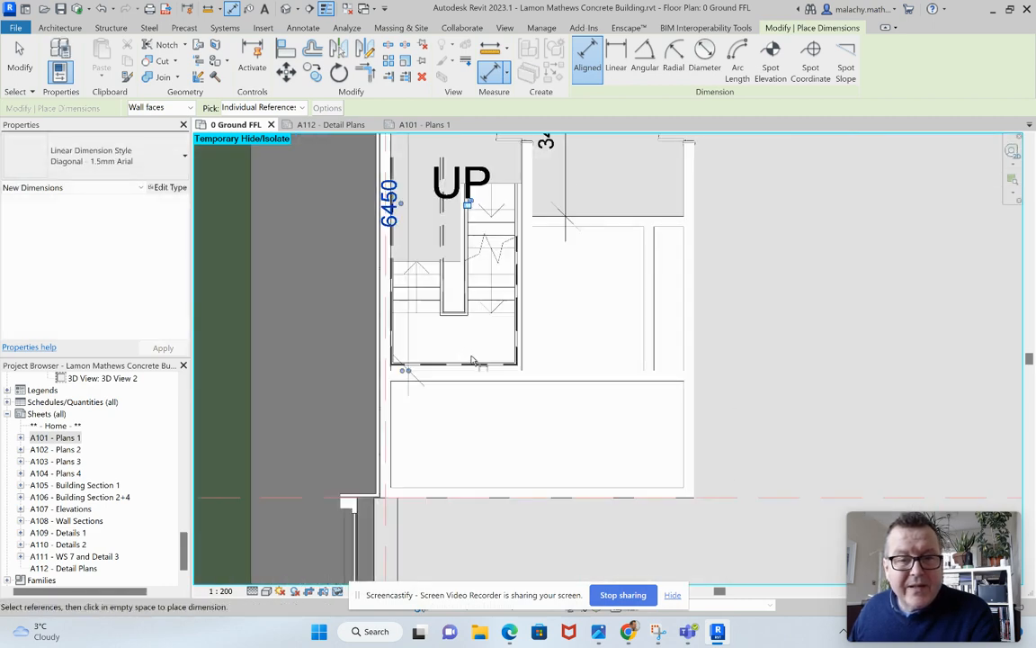
{"action": "scroll", "coordinate": [472, 359], "scroll_direction": "down", "scroll_amount": 2}
{"action": "scroll", "coordinate": [497, 340], "scroll_direction": "up", "scroll_amount": 4}
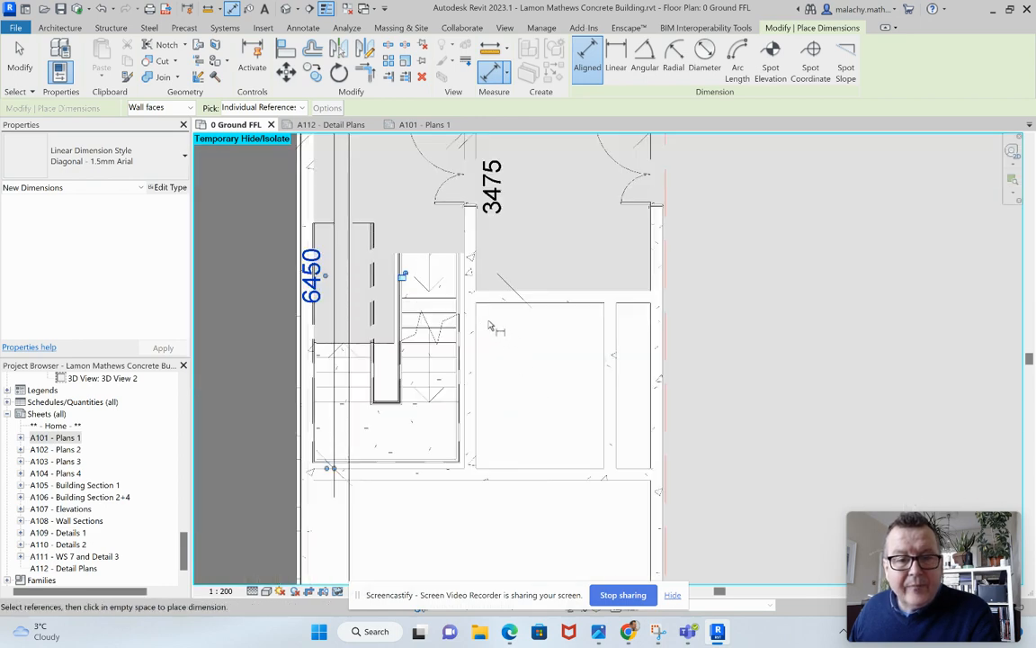
{"action": "left_click", "coordinate": [477, 329]}
{"action": "left_click", "coordinate": [603, 331]}
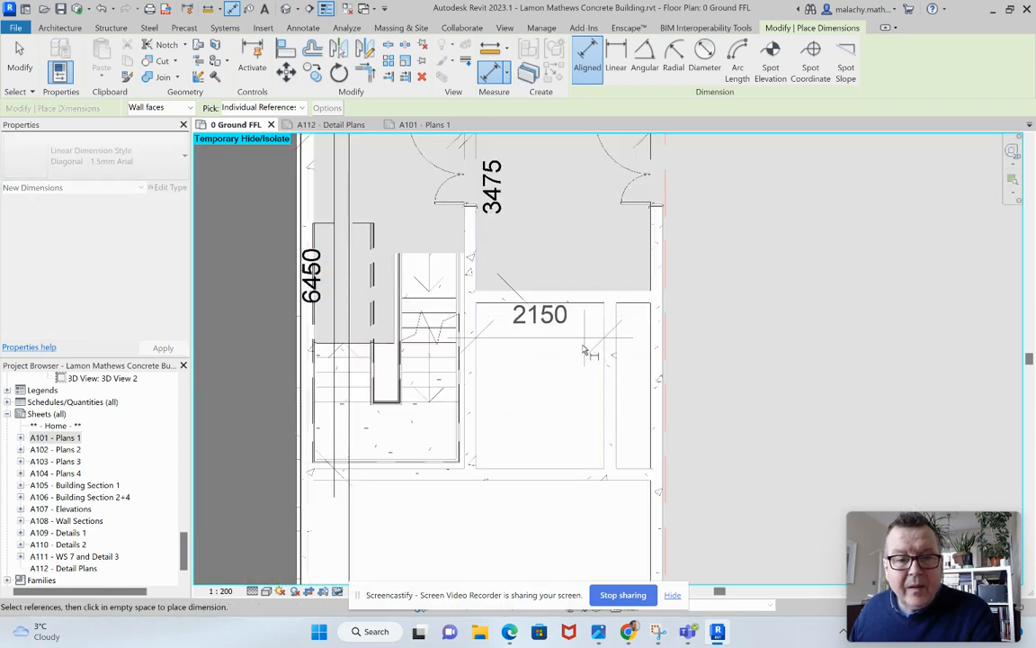
{"action": "left_click", "coordinate": [590, 346]}
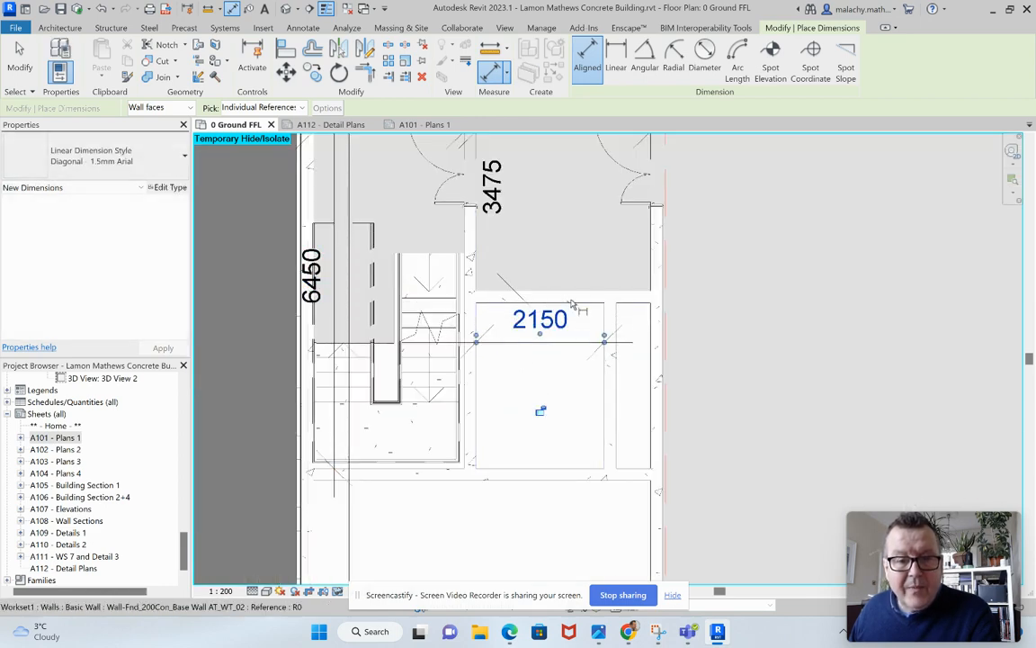
Dimension the clear lengths of the larger shaft and the narrow shaft beside it, placing the narrow shaft's dimension outside the outer wall.
{"action": "left_click", "coordinate": [497, 304]}
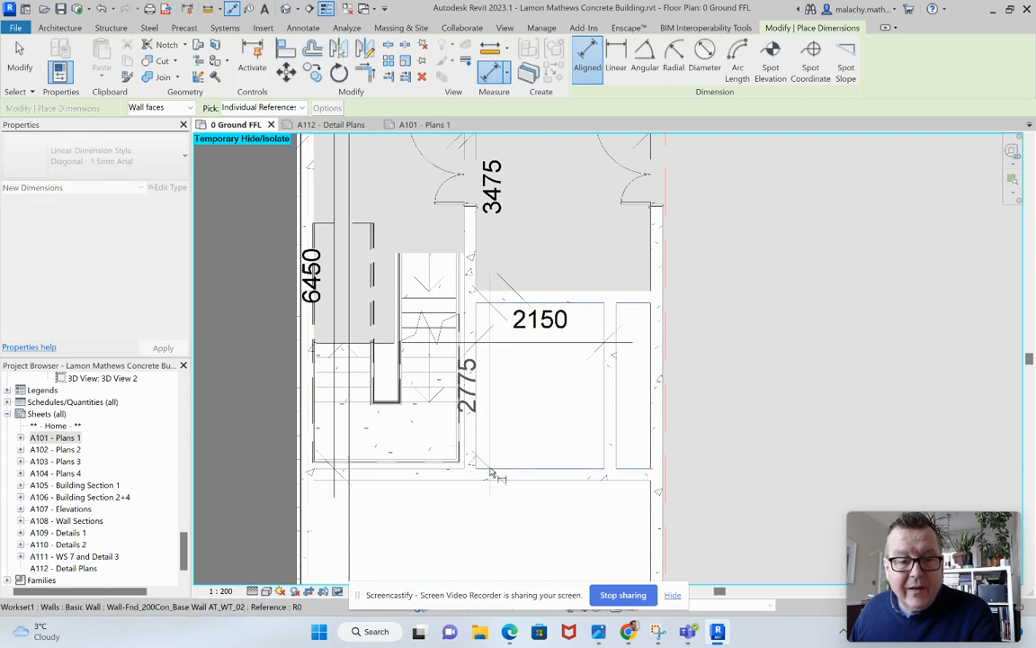
{"action": "left_click", "coordinate": [505, 395]}
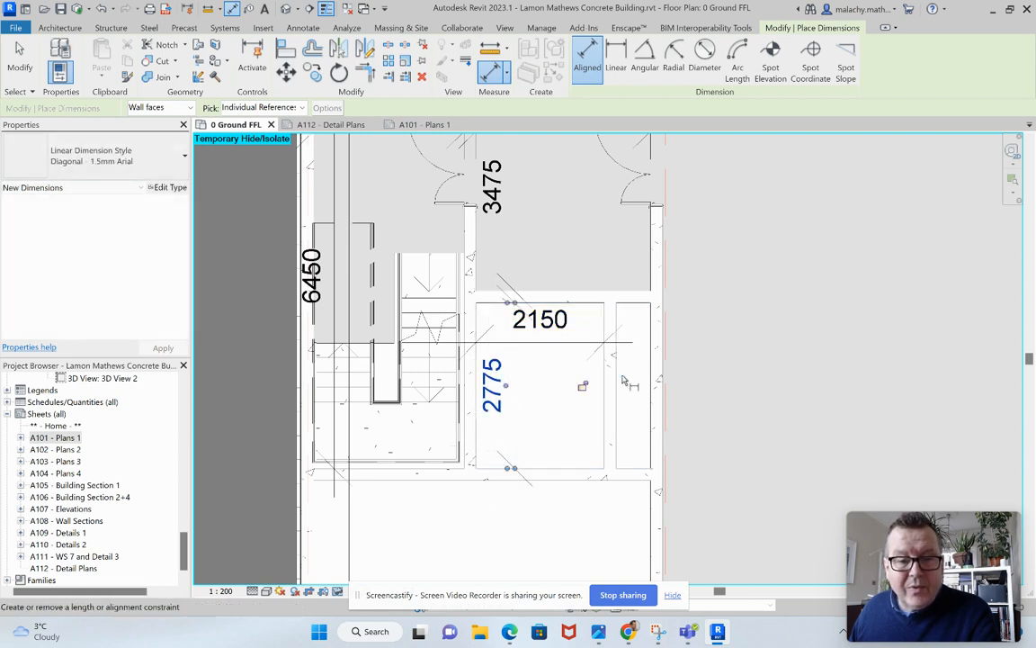
{"action": "left_click", "coordinate": [635, 309]}
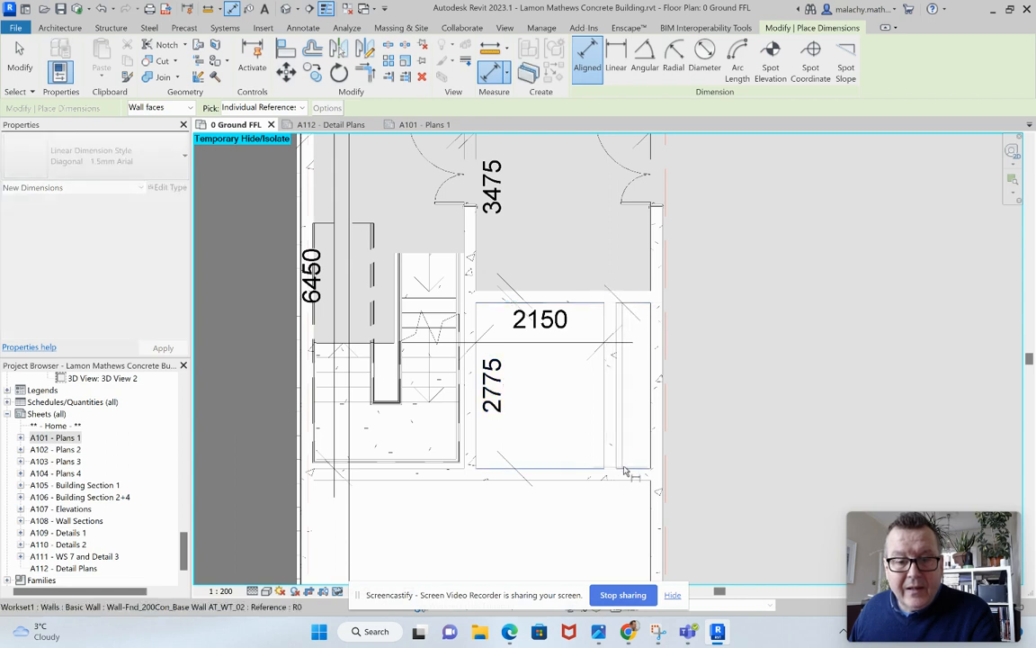
{"action": "left_click", "coordinate": [640, 468]}
{"action": "left_click", "coordinate": [709, 474]}
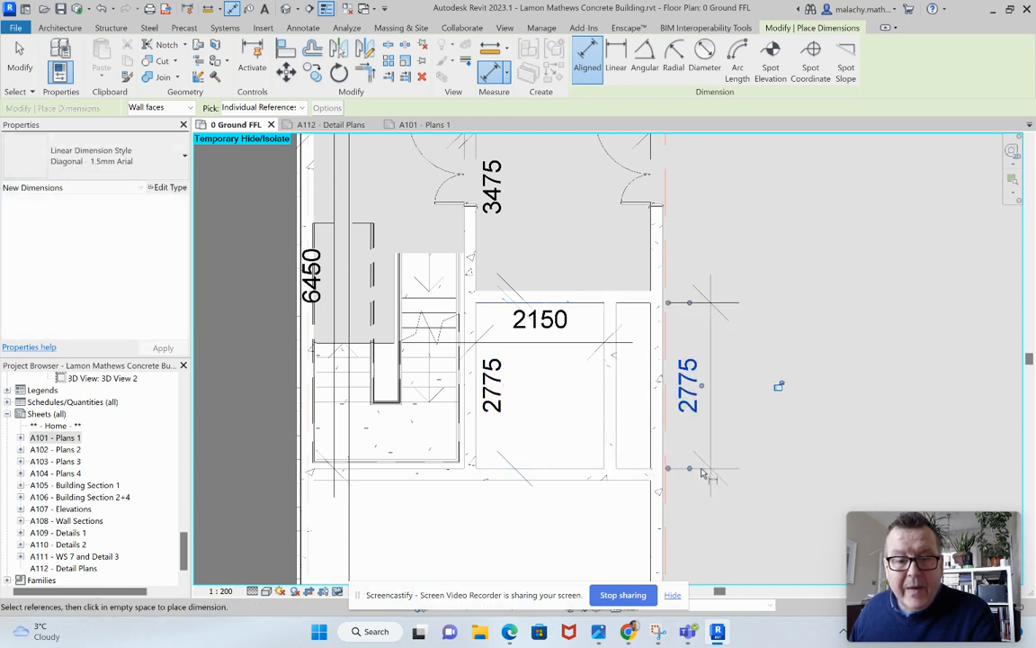
Dimension the narrow shaft's clear width between its inner wall faces, placing the dimension just above the shaft in the lobby.
{"action": "left_click", "coordinate": [619, 423]}
{"action": "left_click", "coordinate": [651, 432]}
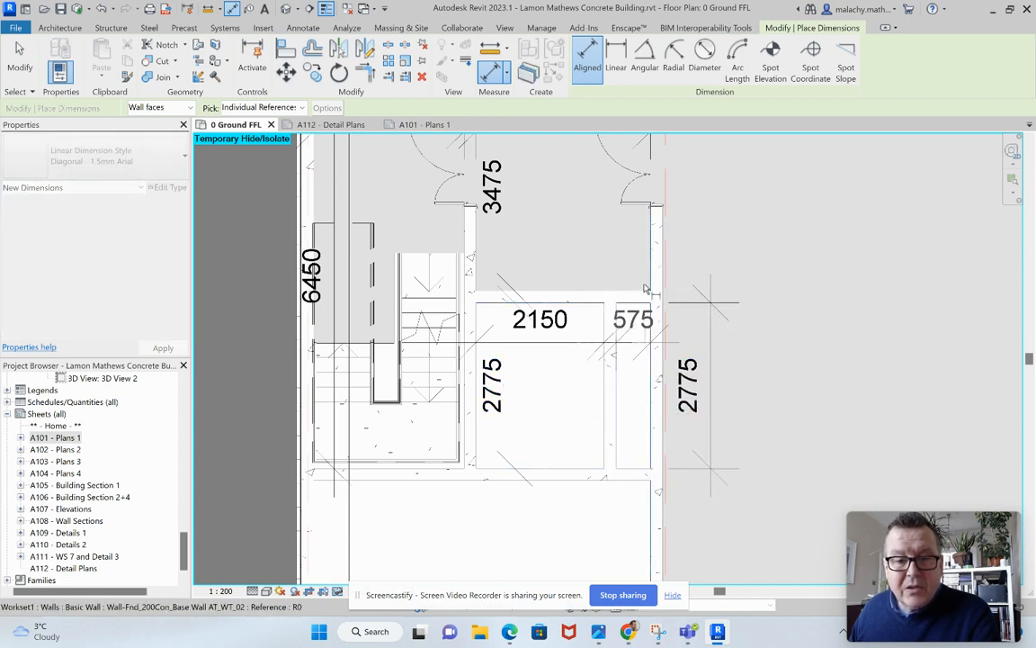
{"action": "left_click", "coordinate": [679, 286]}
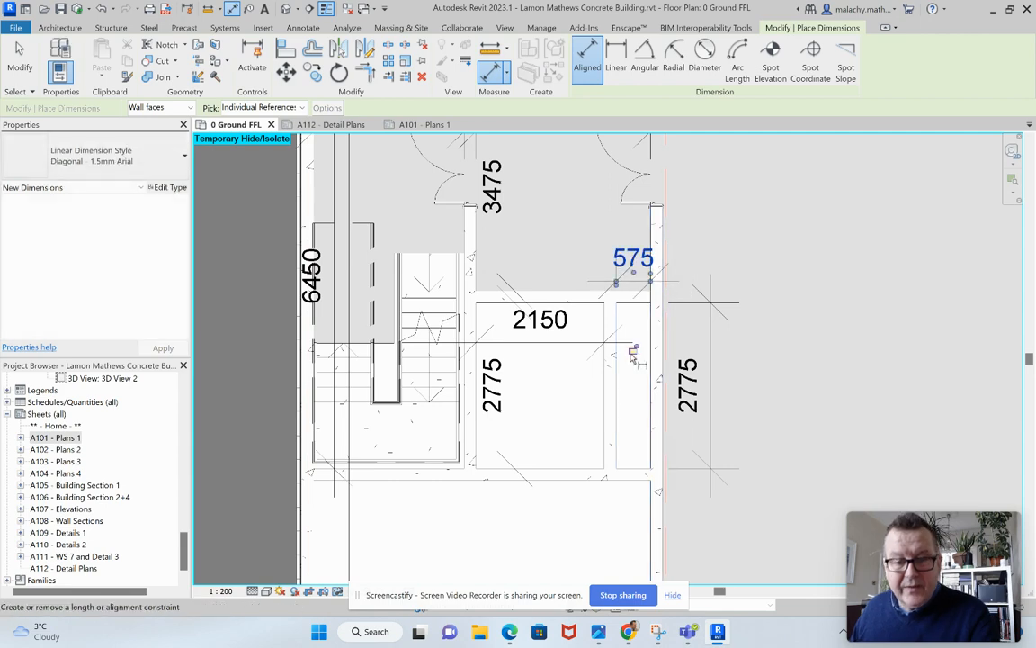
{"action": "key", "text": "Escape"}
{"action": "key", "text": "Escape"}
{"action": "scroll", "coordinate": [622, 352], "scroll_direction": "down", "scroll_amount": 3}
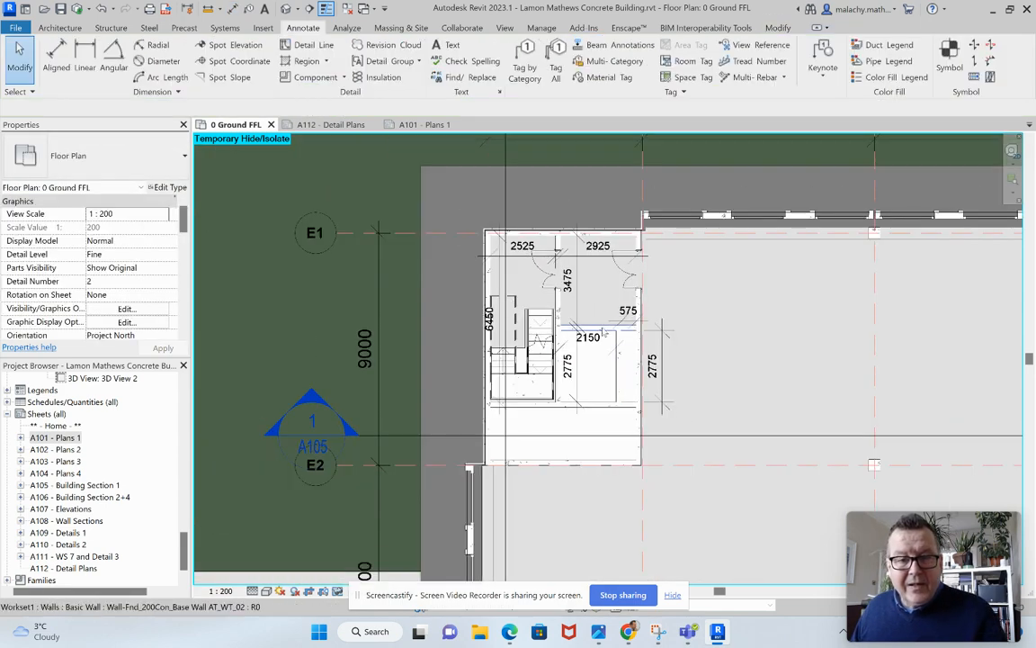
Nudge the stair core's full length dimension slightly inward so its text sits clear of the outer side wall.
{"action": "scroll", "coordinate": [494, 358], "scroll_direction": "up", "scroll_amount": 5}
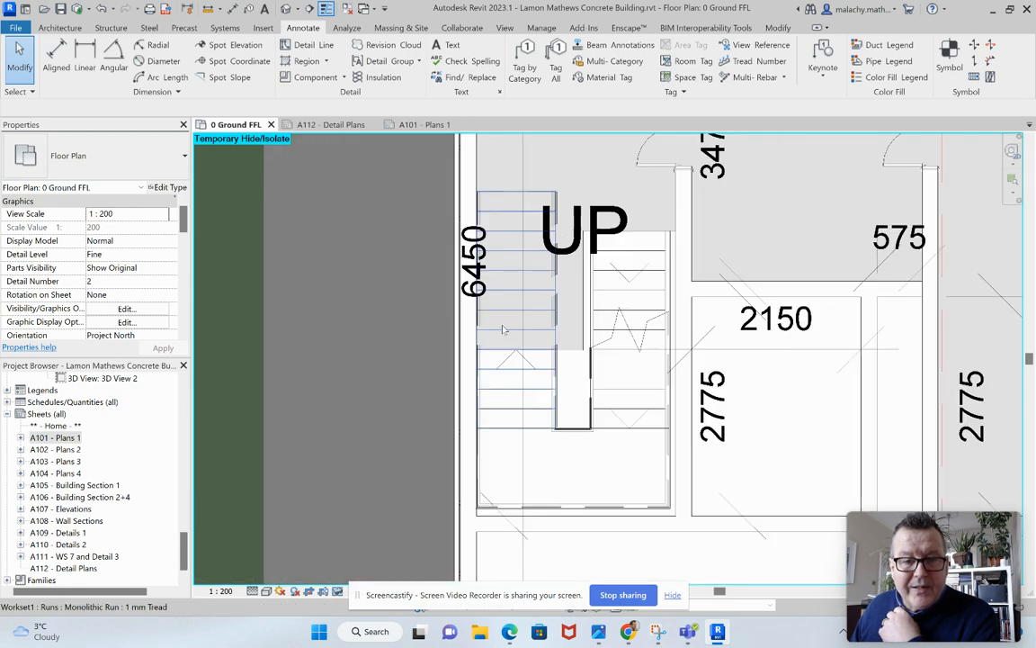
{"action": "left_click", "coordinate": [505, 331]}
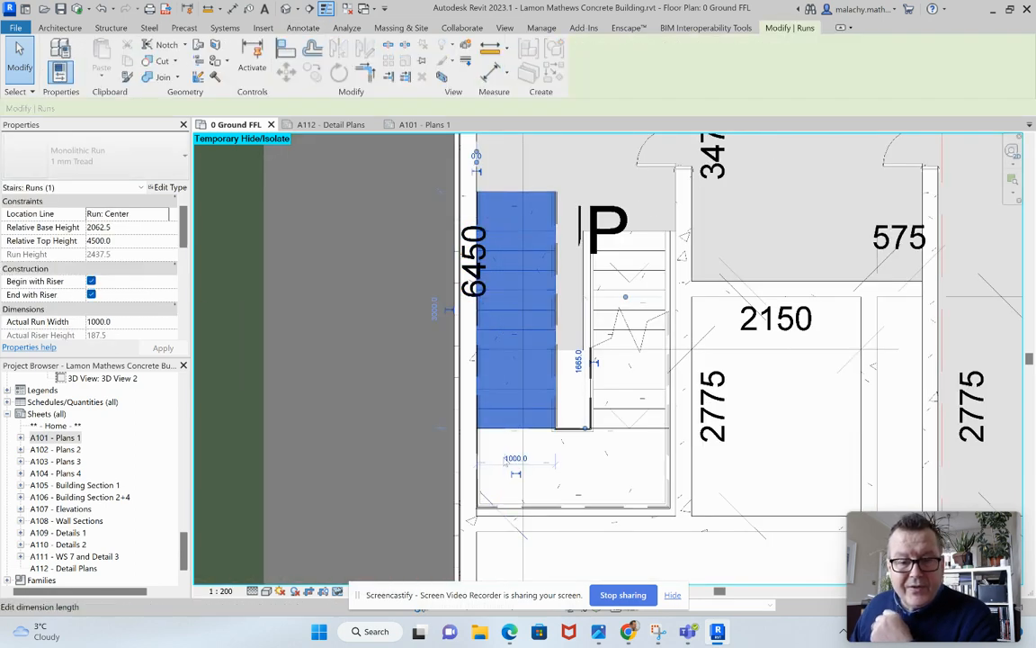
{"action": "key", "text": "Escape"}
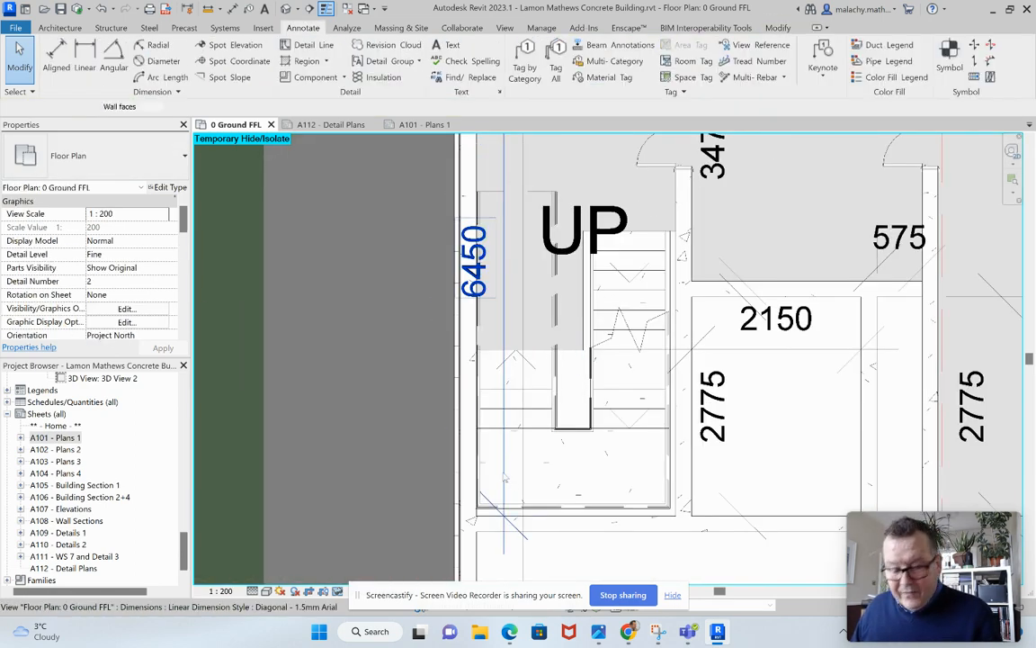
{"action": "left_click", "coordinate": [507, 480]}
{"action": "key", "text": "Right"}
{"action": "key", "text": "Right"}
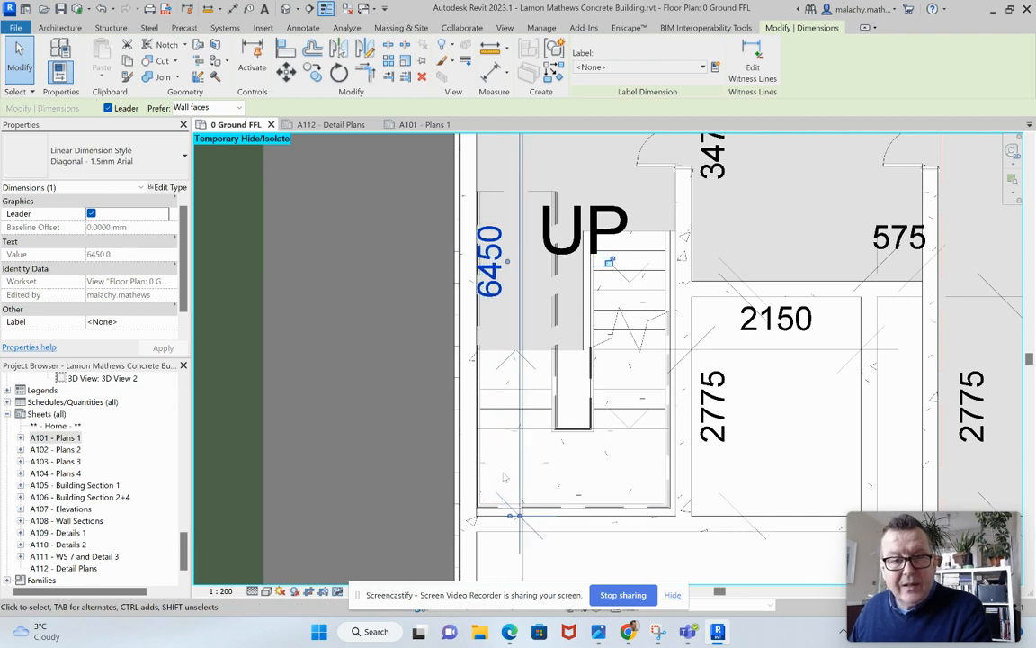
{"action": "key", "text": "Escape"}
{"action": "scroll", "coordinate": [560, 463], "scroll_direction": "down", "scroll_amount": 3}
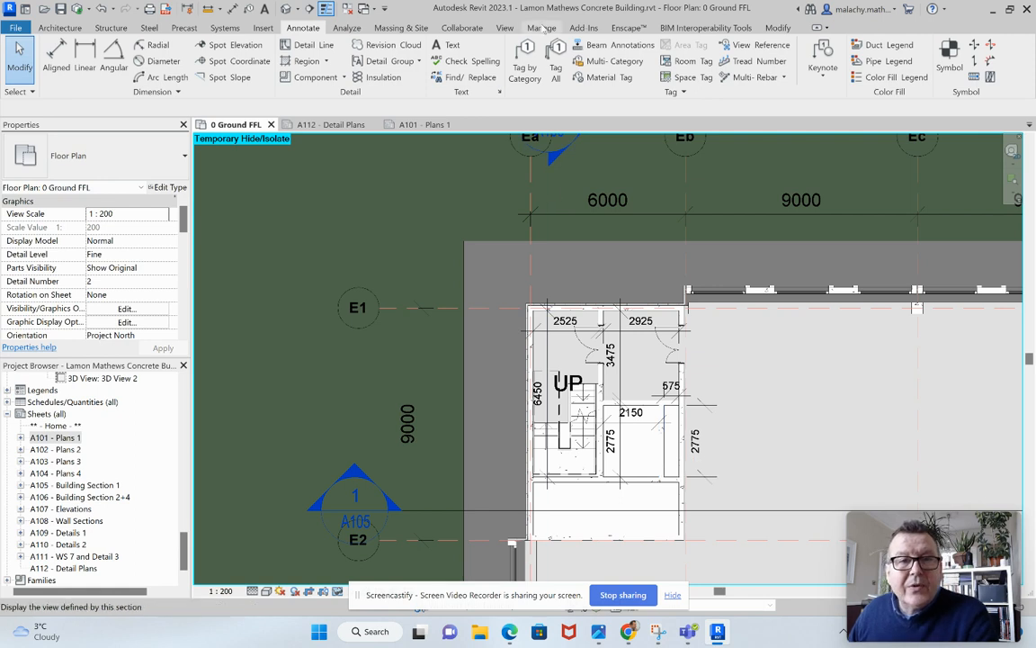
Create a rectangular callout enclosing the whole stair and shaft core at grids E1–E2 and Ea–Eb.
{"action": "left_click", "coordinate": [502, 28]}
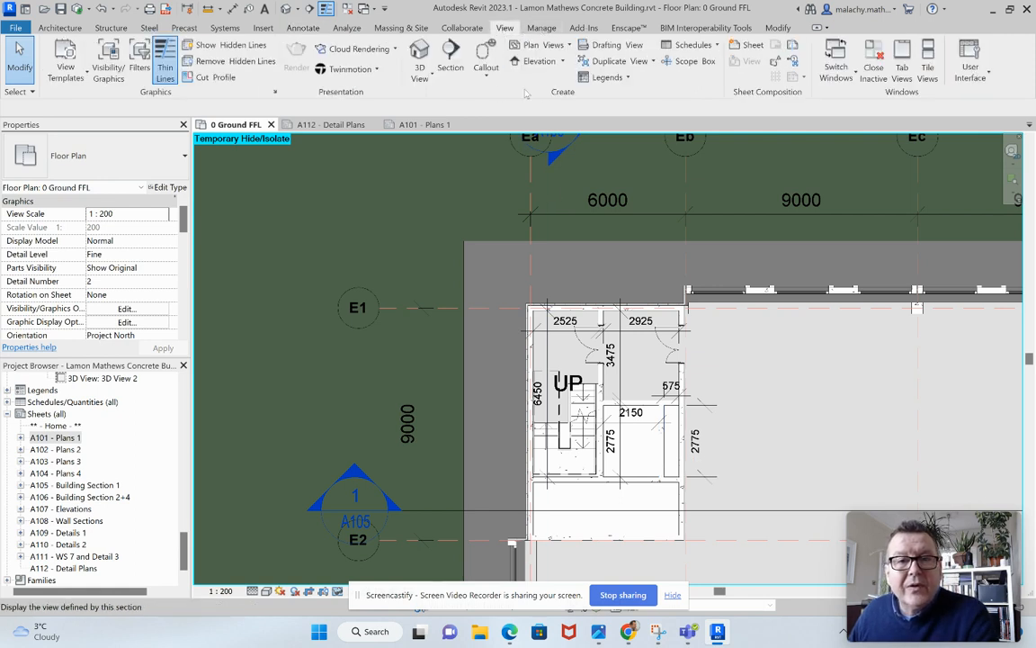
{"action": "left_click", "coordinate": [486, 78]}
{"action": "left_click", "coordinate": [470, 100]}
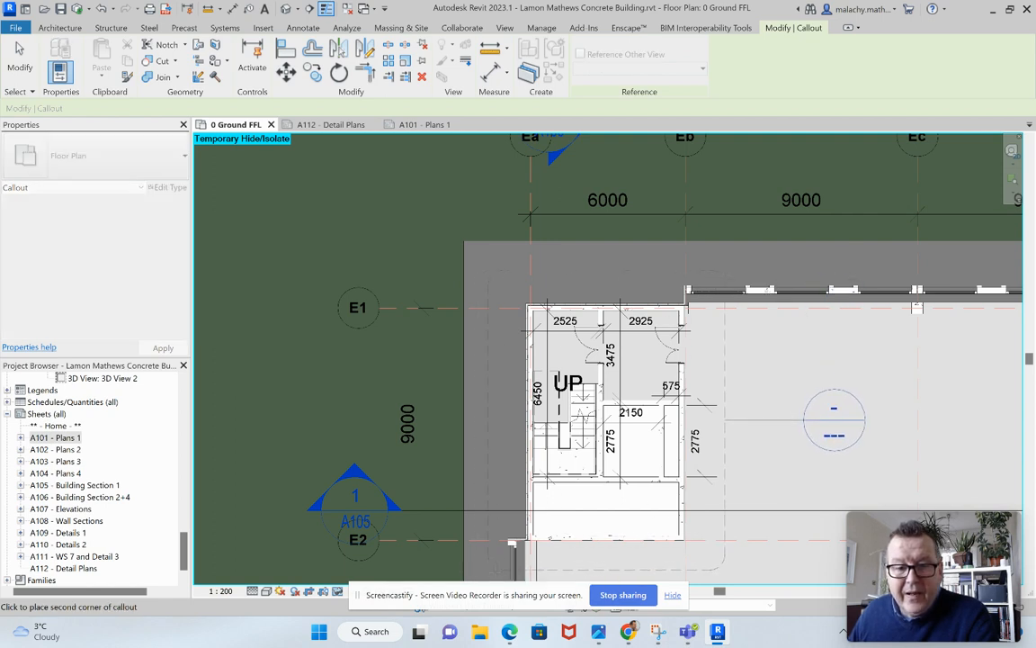
{"action": "left_click", "coordinate": [487, 572]}
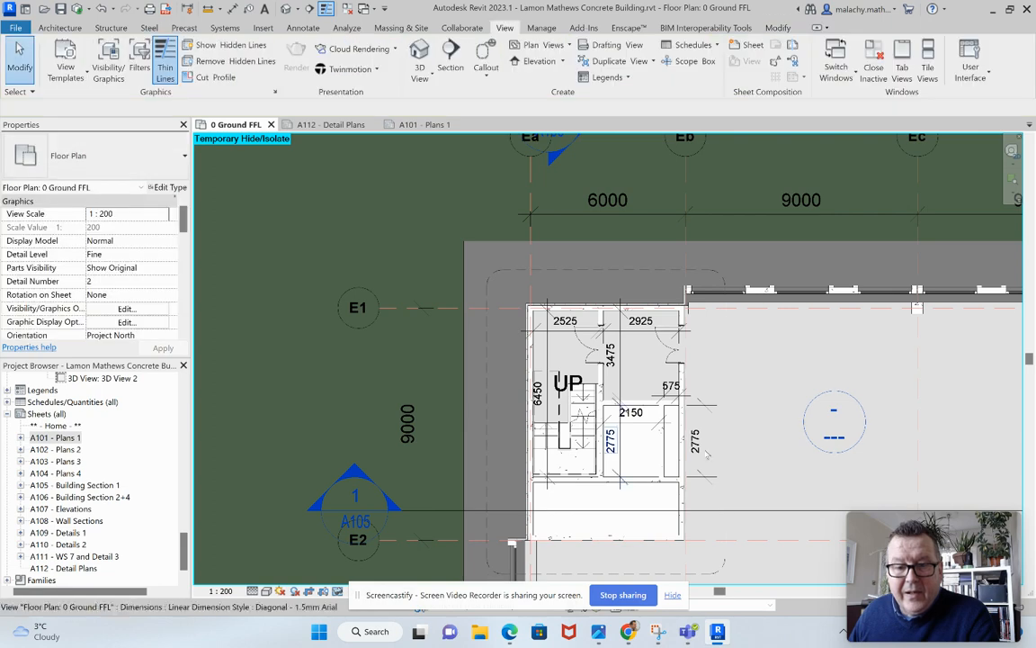
Move the core callout's head out of the building to beyond the callout boundary's upper-left corner.
{"action": "left_click", "coordinate": [790, 426]}
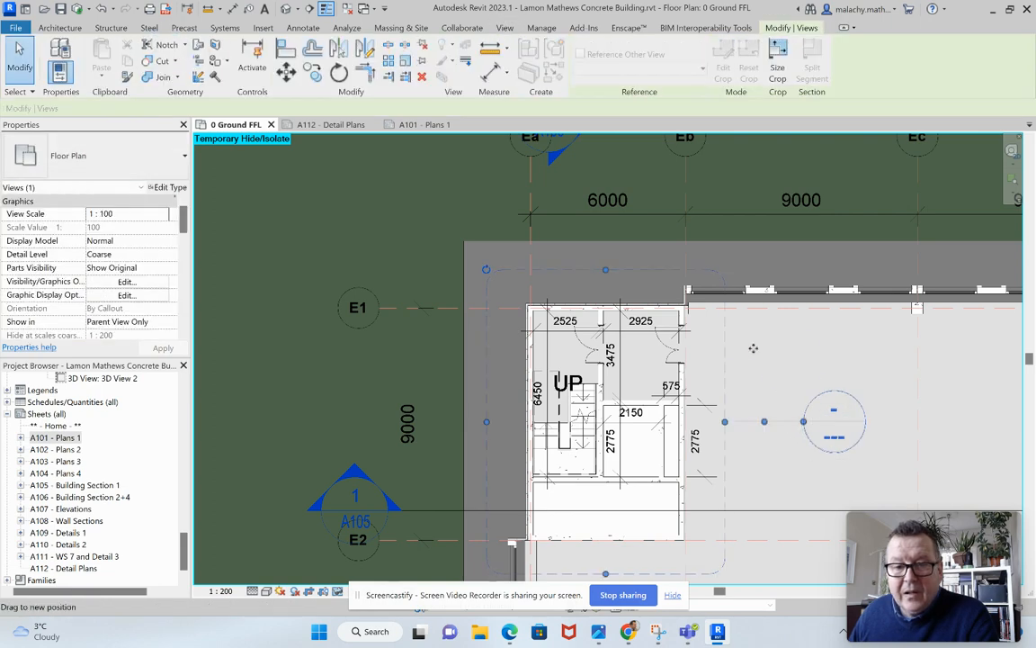
{"action": "left_click_drag", "start_coordinate": [527, 272], "coordinate": [507, 282]}
{"action": "left_click_drag", "start_coordinate": [459, 241], "coordinate": [454, 228]}
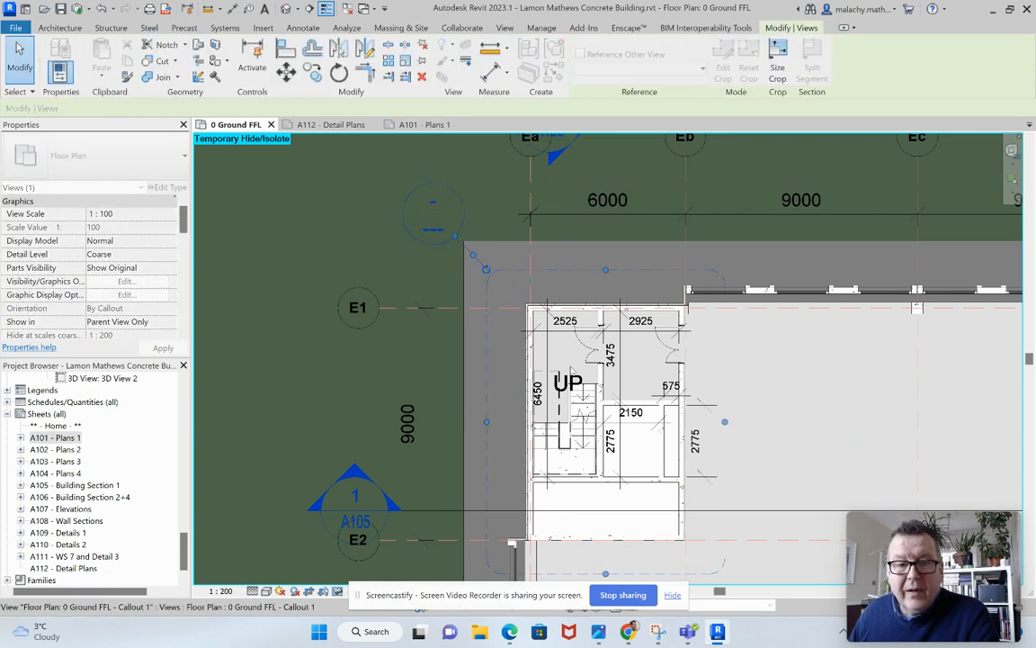
{"action": "left_click", "coordinate": [775, 478]}
{"action": "scroll", "coordinate": [777, 450], "scroll_direction": "down", "scroll_amount": 2}
{"action": "scroll", "coordinate": [778, 450], "scroll_direction": "down", "scroll_amount": 1}
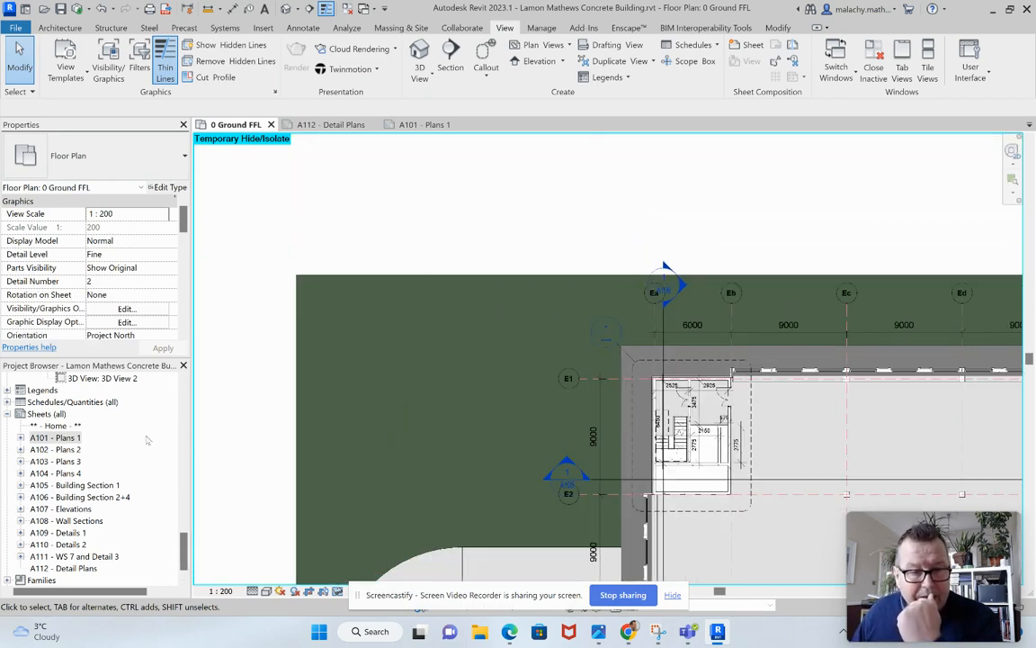
Rename the ground floor callout view as 0 Ground FFL - Core 1 Plan Detail.
{"action": "scroll", "coordinate": [148, 440], "scroll_direction": "up", "scroll_amount": 5}
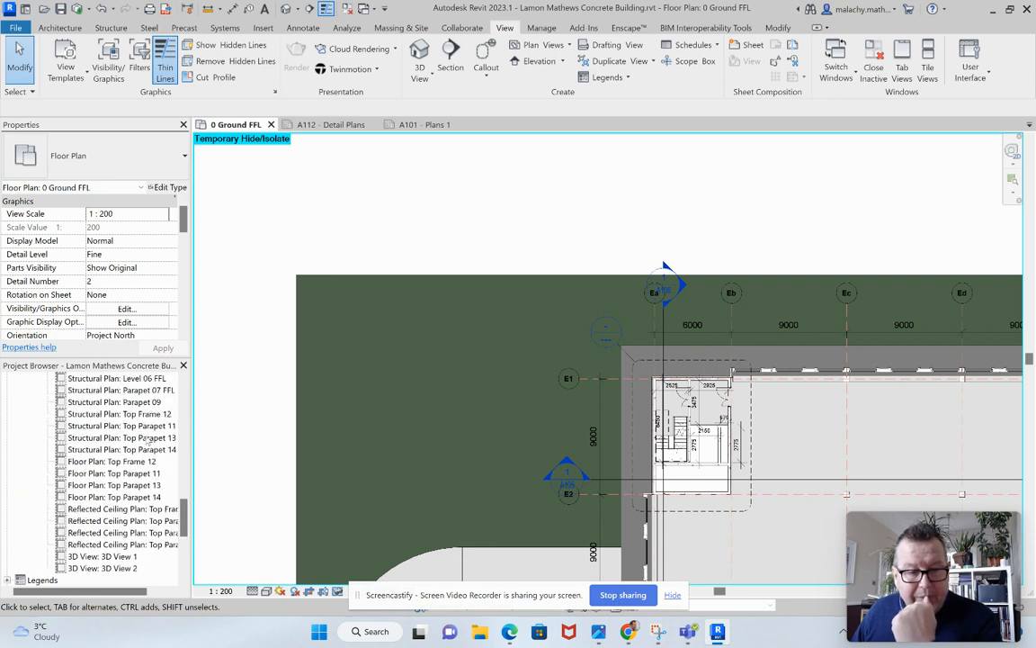
{"action": "scroll", "coordinate": [147, 439], "scroll_direction": "up", "scroll_amount": 3}
{"action": "left_click_drag", "start_coordinate": [182, 490], "coordinate": [188, 389]}
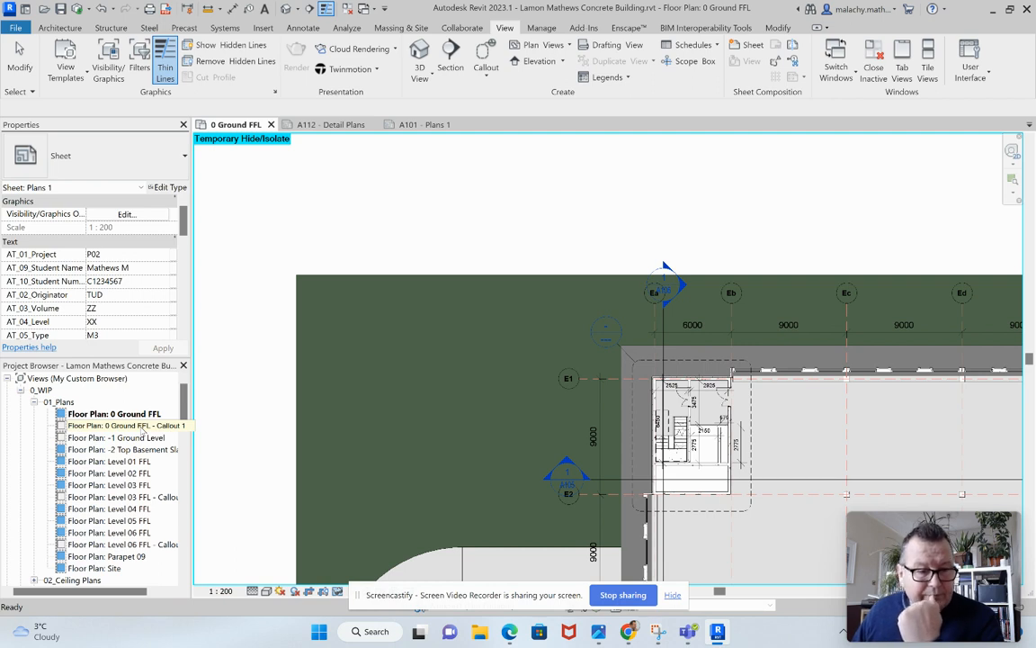
{"action": "left_click", "coordinate": [141, 428]}
{"action": "right_click", "coordinate": [141, 428]}
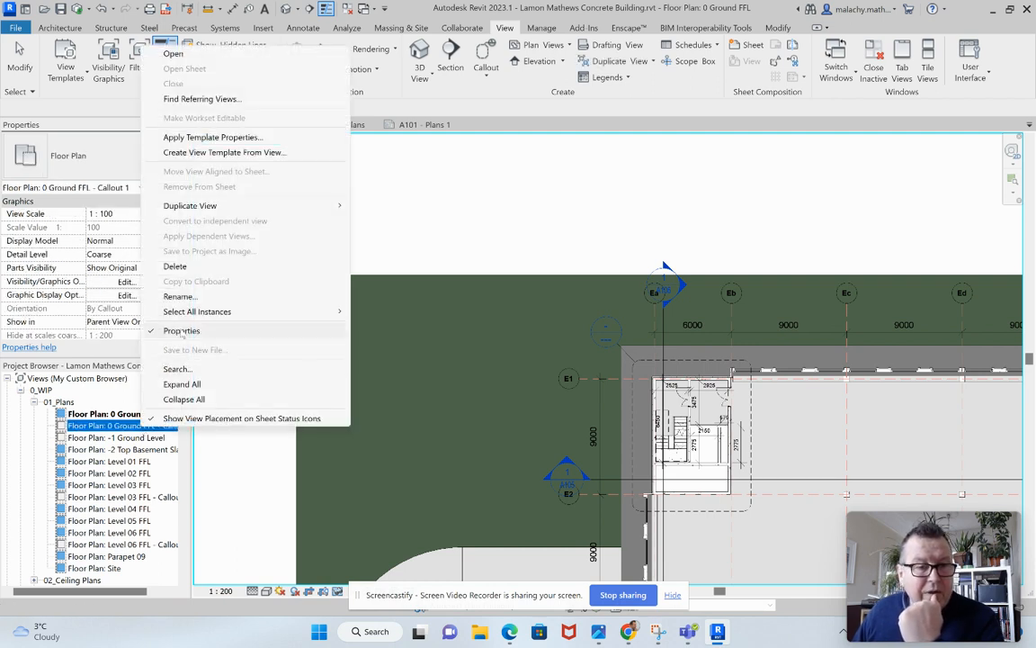
{"action": "left_click", "coordinate": [178, 296]}
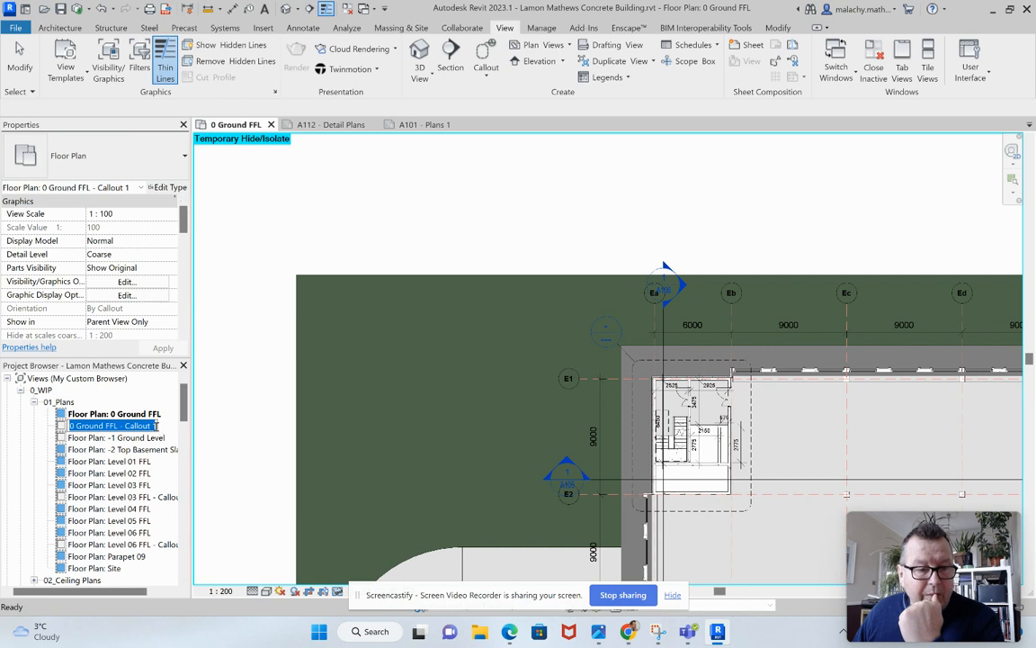
{"action": "left_click_drag", "start_coordinate": [157, 426], "coordinate": [138, 425]}
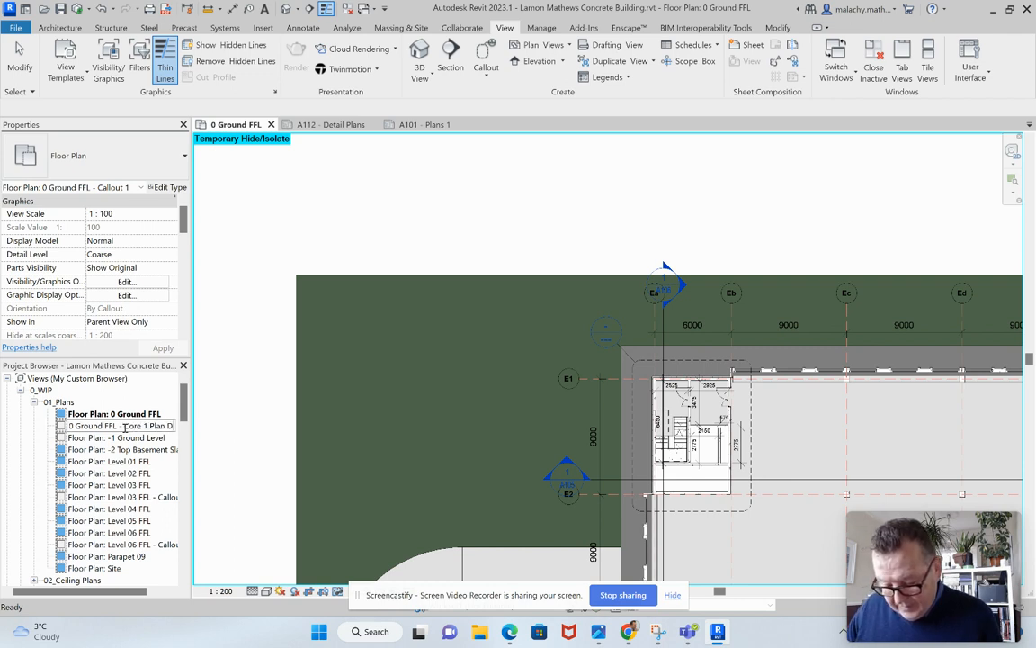
{"action": "type", "text": "etail"}
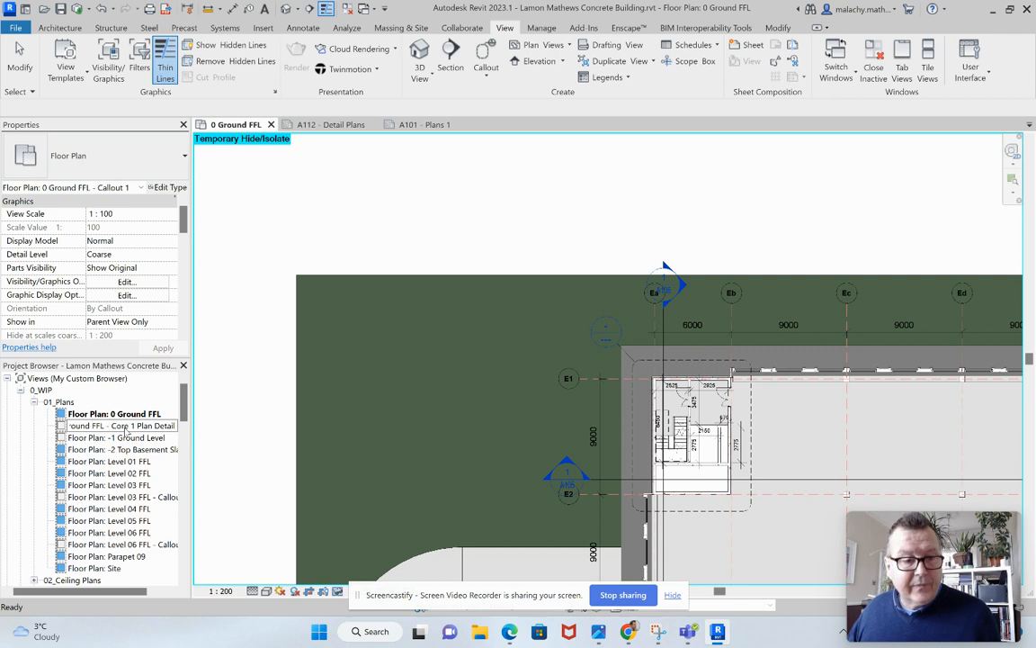
{"action": "left_click", "coordinate": [218, 454]}
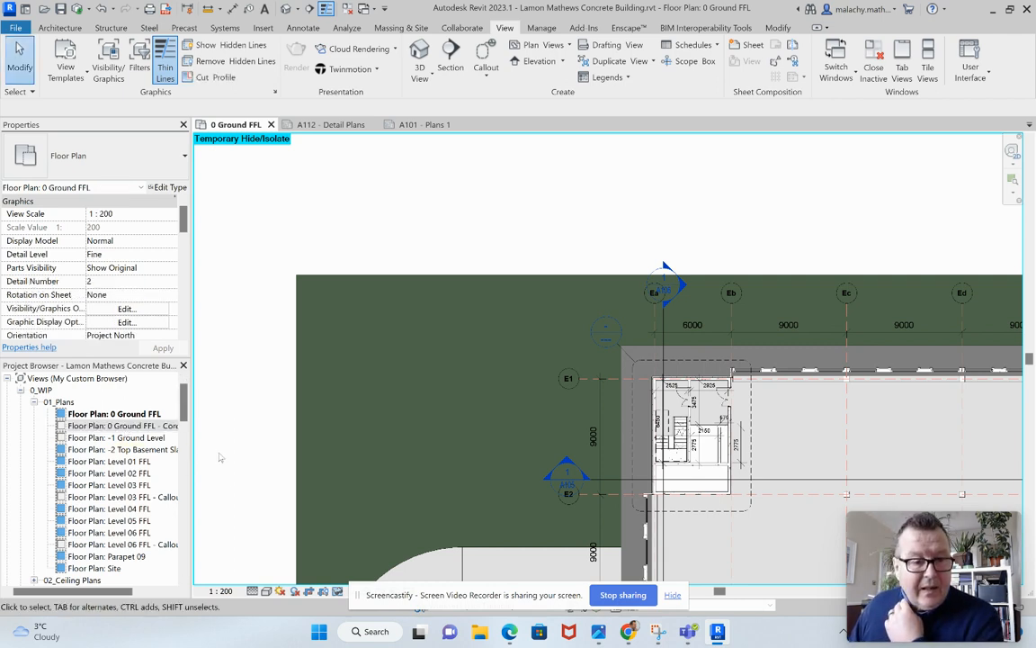
Open sheet A112 - Detail Plans and place the 0 Ground FFL - Core 1 Plan Detail view near the middle of it.
{"action": "left_click_drag", "start_coordinate": [184, 415], "coordinate": [185, 569]}
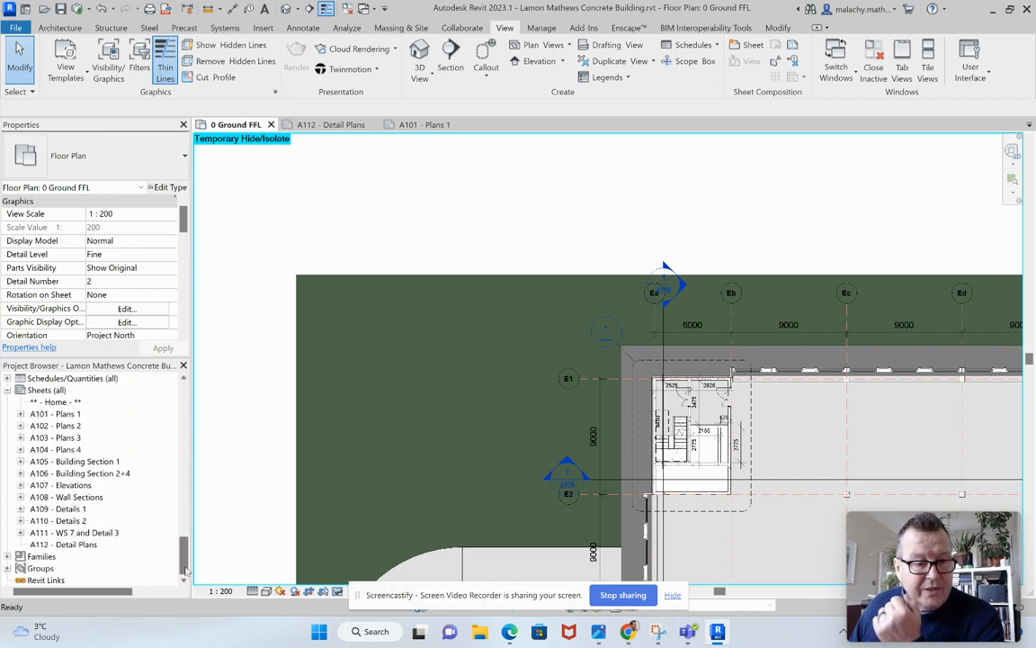
{"action": "double_click", "coordinate": [89, 546]}
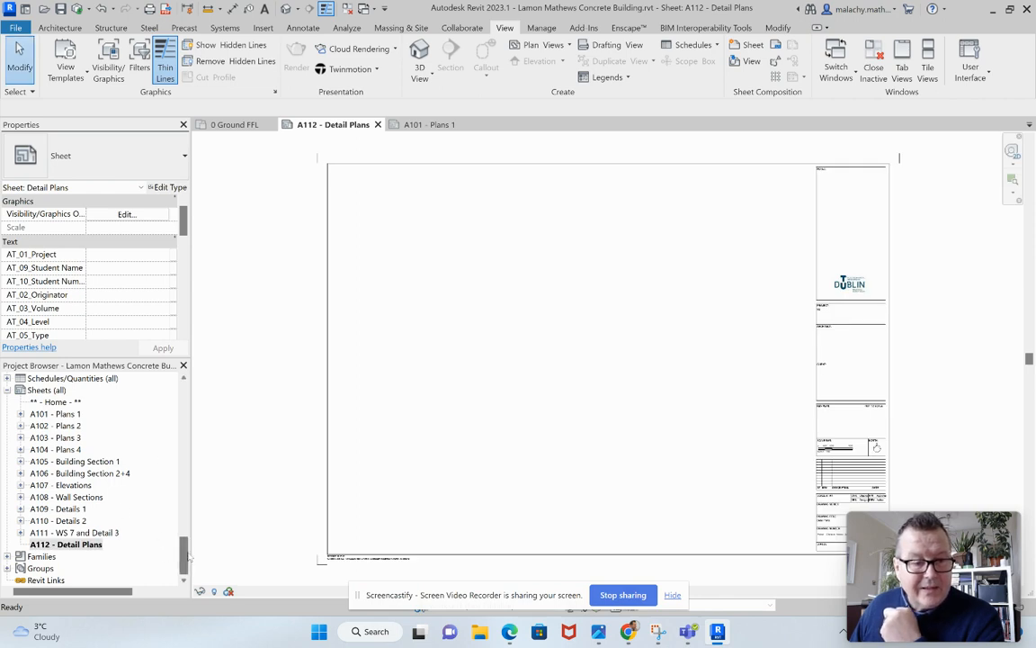
{"action": "left_click_drag", "start_coordinate": [184, 556], "coordinate": [301, 427]}
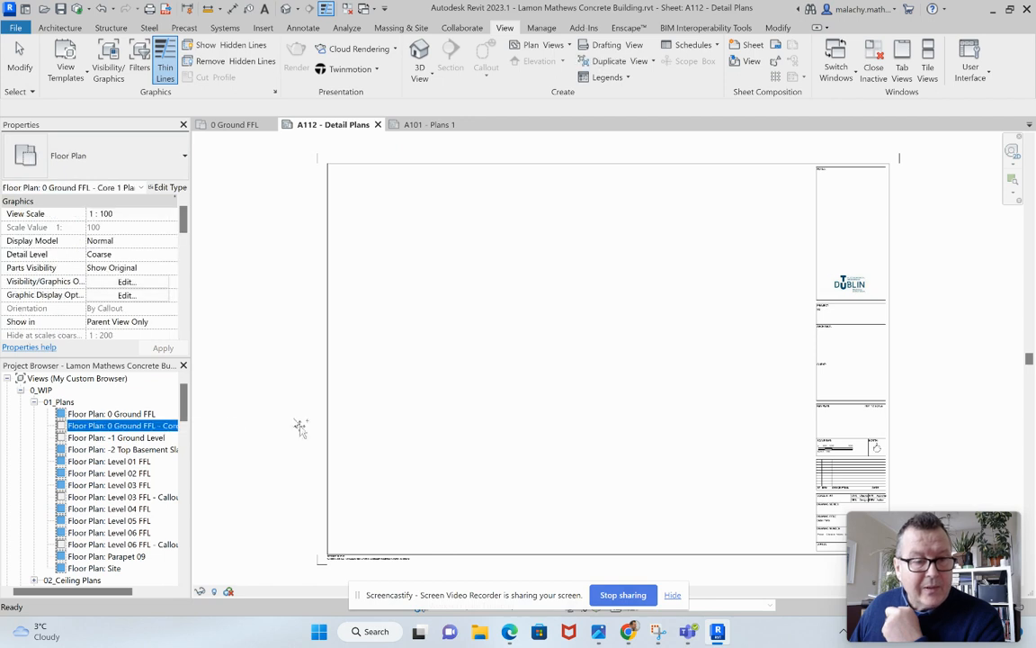
{"action": "left_click_drag", "start_coordinate": [522, 354], "coordinate": [516, 348]}
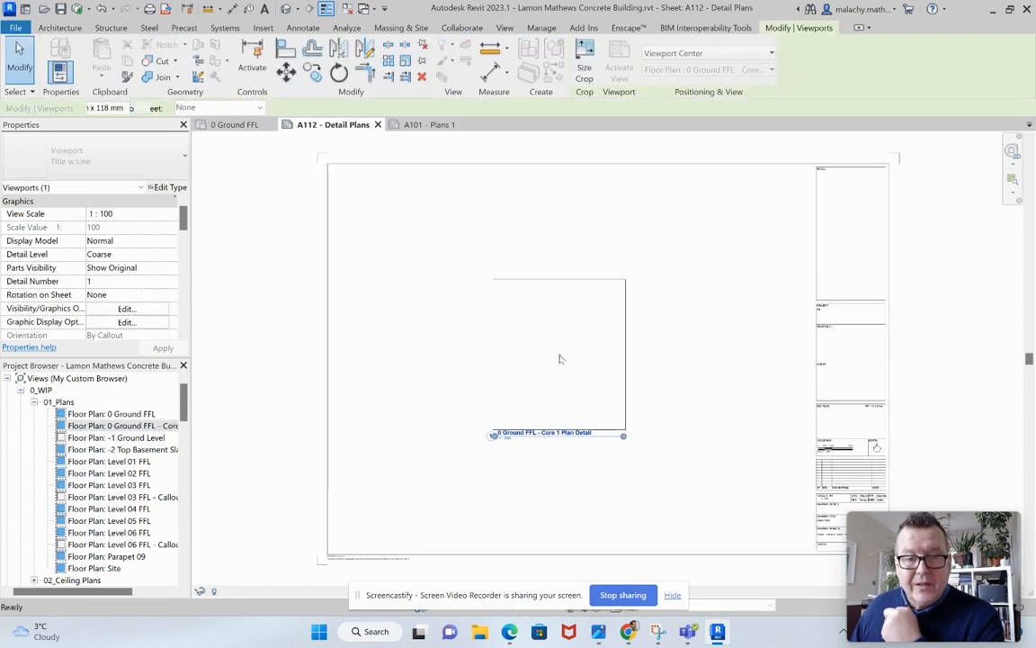
{"action": "left_click", "coordinate": [557, 358]}
Activate the Core 1 plan detail viewport, set its view scale to 1:50 and deactivate the view.
{"action": "scroll", "coordinate": [531, 399], "scroll_direction": "up", "scroll_amount": 3}
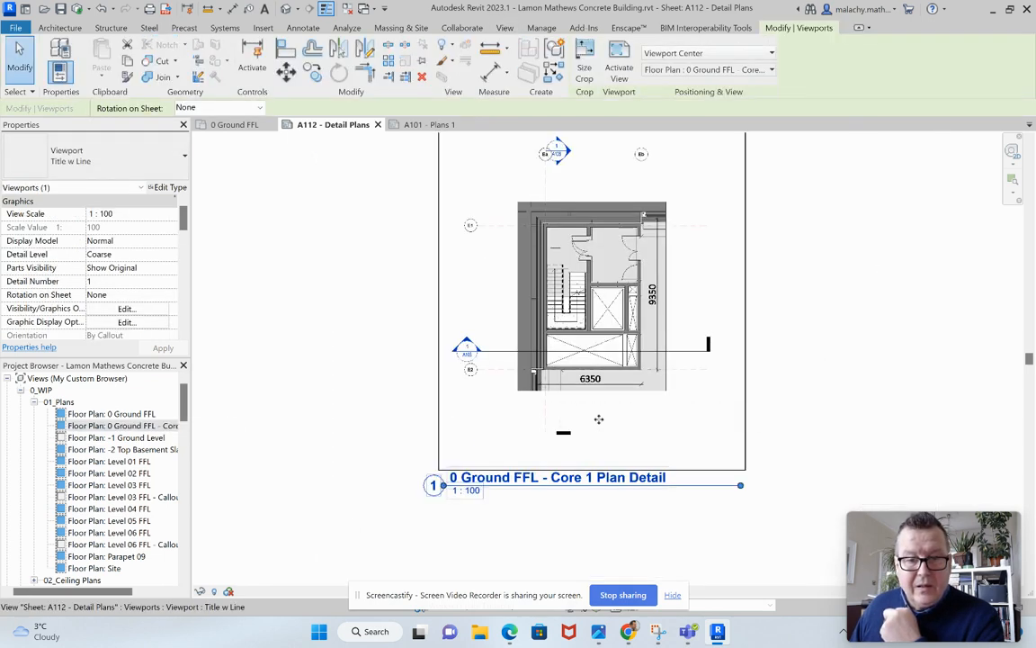
{"action": "right_click", "coordinate": [600, 418]}
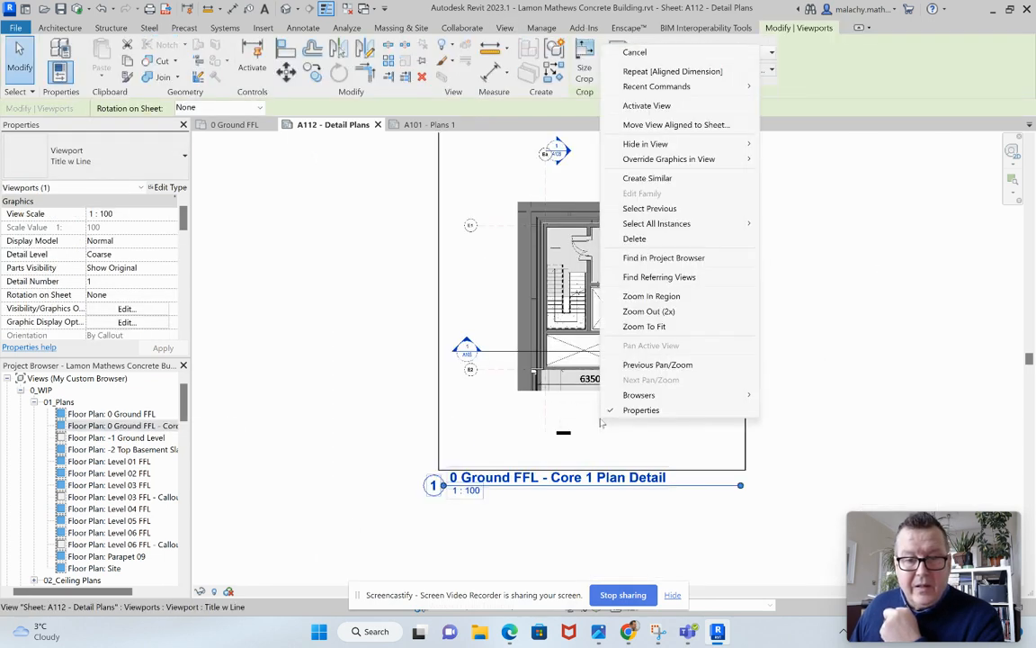
{"action": "left_click", "coordinate": [646, 106]}
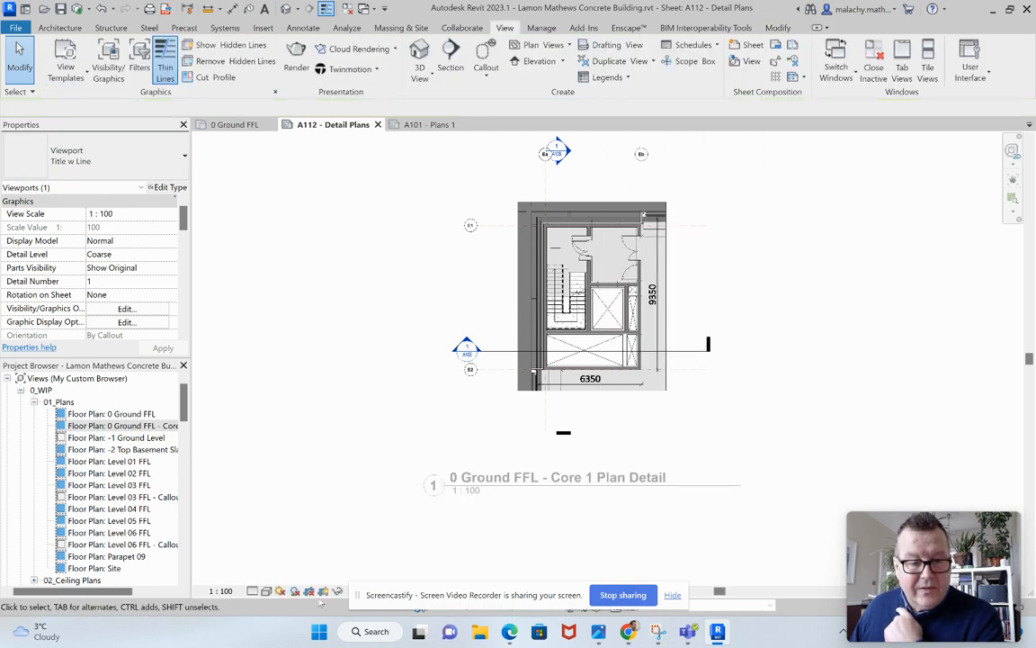
{"action": "left_click", "coordinate": [220, 591]}
{"action": "left_click", "coordinate": [229, 486]}
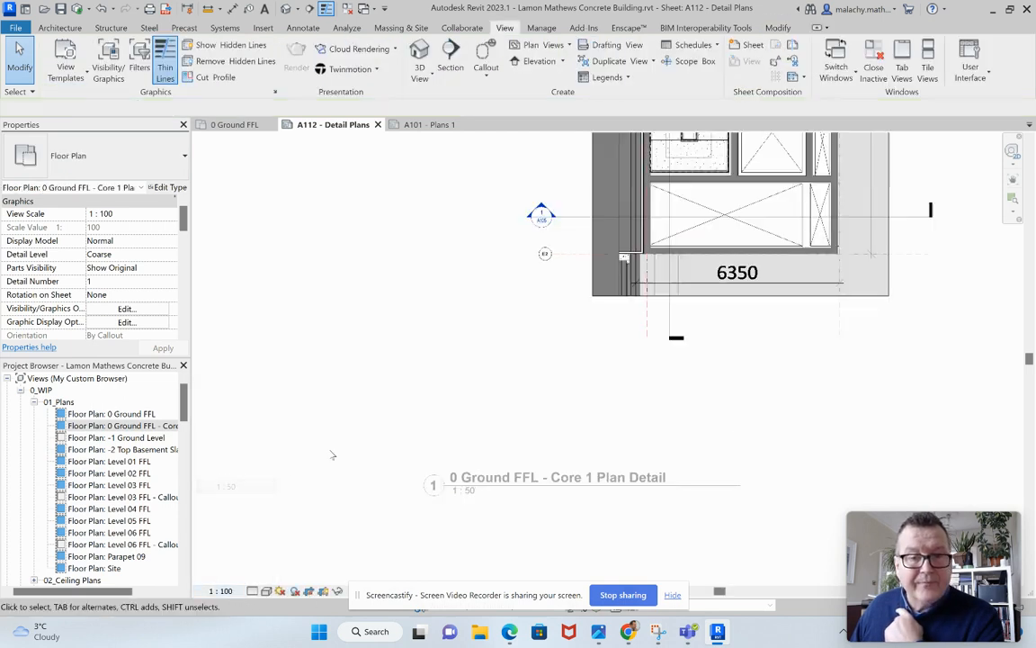
{"action": "right_click", "coordinate": [645, 124]}
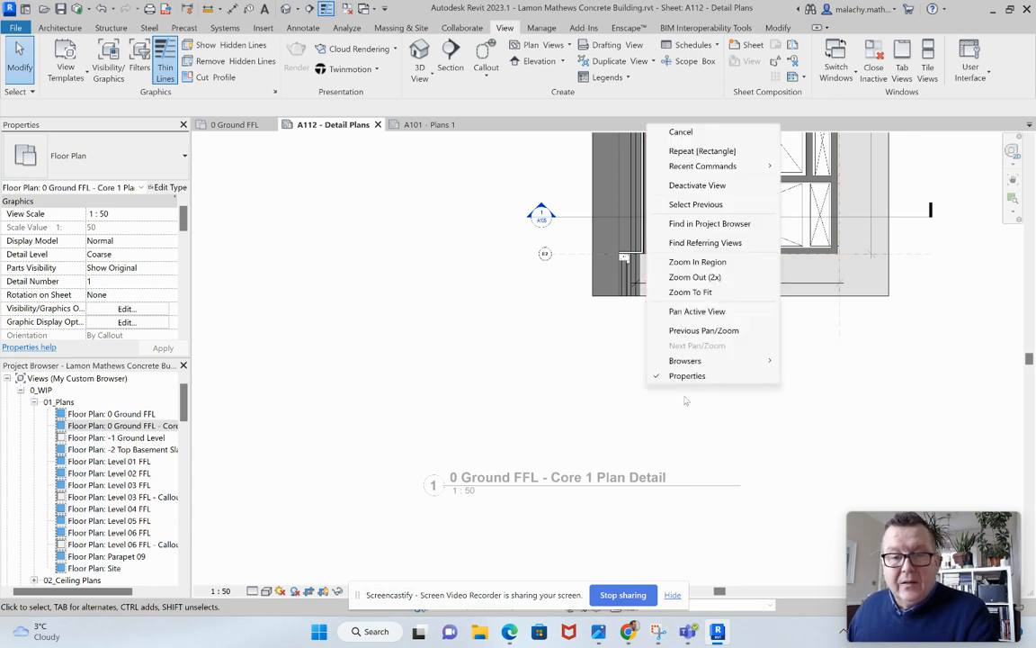
{"action": "left_click", "coordinate": [702, 185]}
{"action": "scroll", "coordinate": [740, 262], "scroll_direction": "down", "scroll_amount": 4}
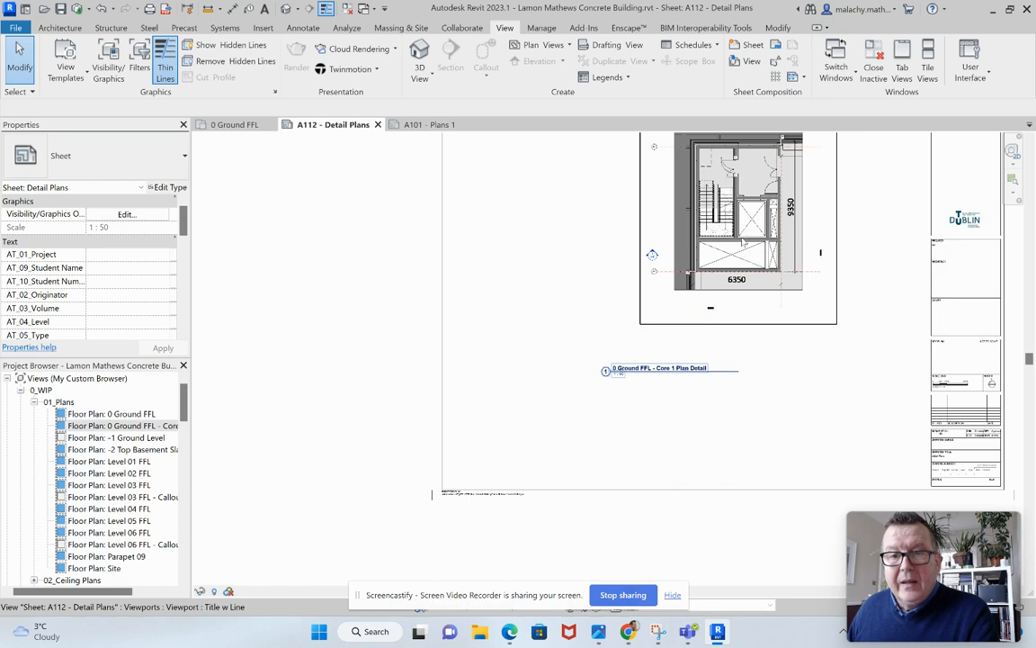
Move the Core 1 plan detail viewport towards the upper-left corner of the sheet.
{"action": "middle_click_drag", "start_coordinate": [759, 318], "coordinate": [646, 342]}
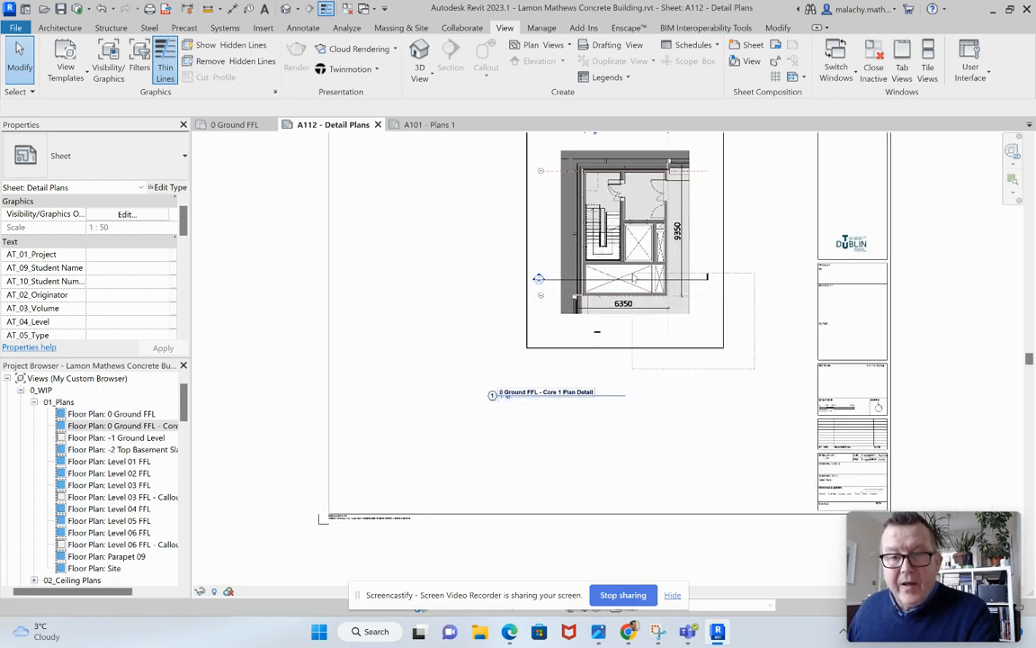
{"action": "left_click", "coordinate": [576, 256]}
{"action": "left_click_drag", "start_coordinate": [608, 267], "coordinate": [436, 276]}
{"action": "middle_click_drag", "start_coordinate": [471, 365], "coordinate": [498, 449]}
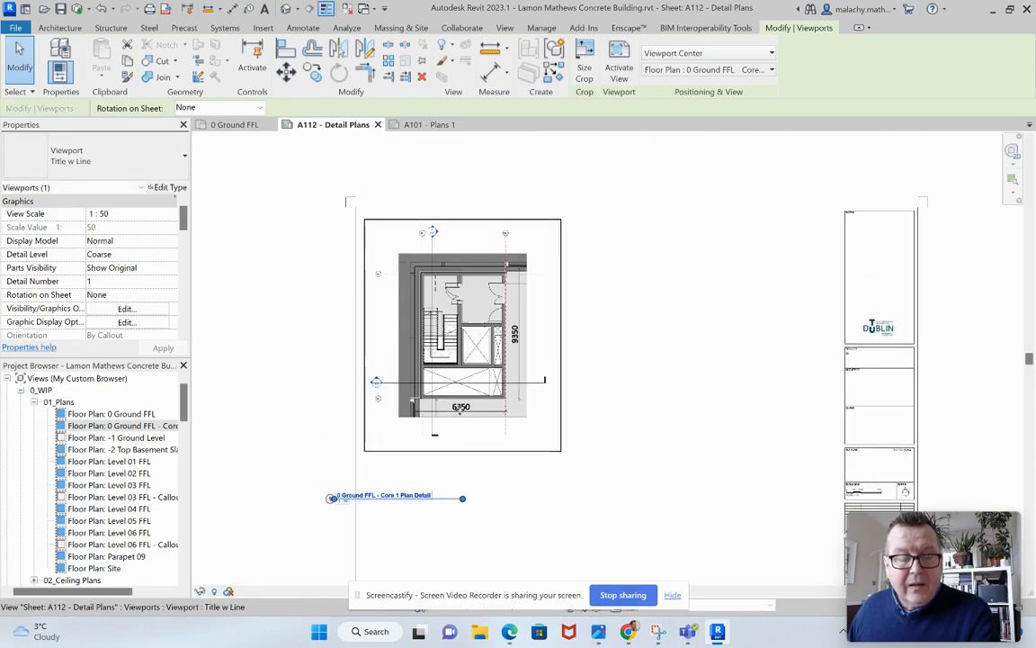
Change the Core 1 viewport type to Title No Line w Detail Ref and place its title directly beneath the plan.
{"action": "left_click", "coordinate": [440, 504]}
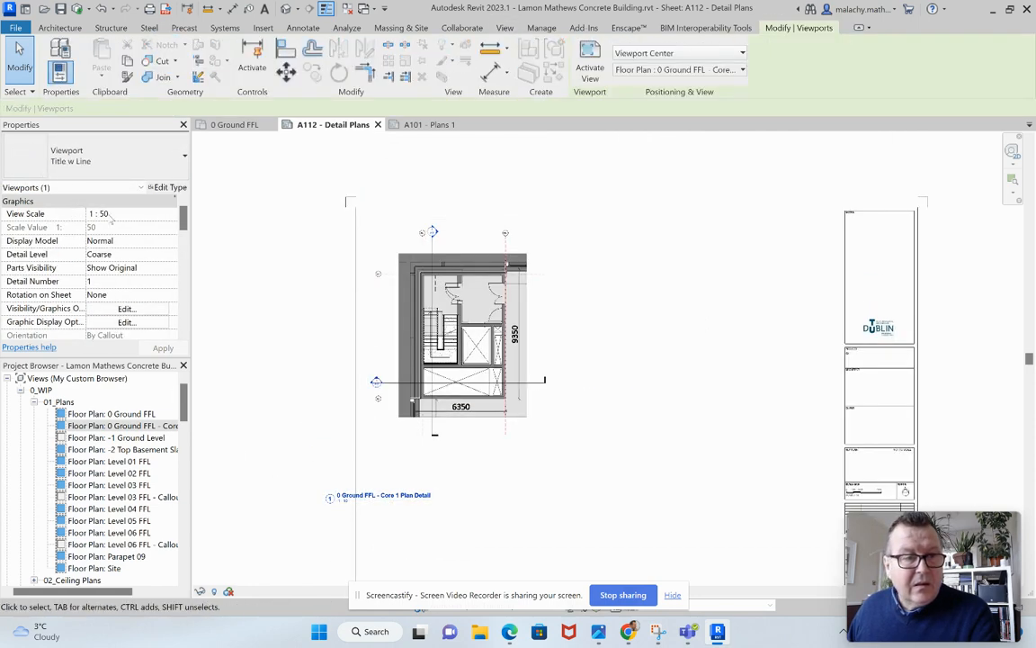
{"action": "left_click", "coordinate": [135, 172]}
{"action": "left_click", "coordinate": [54, 300]}
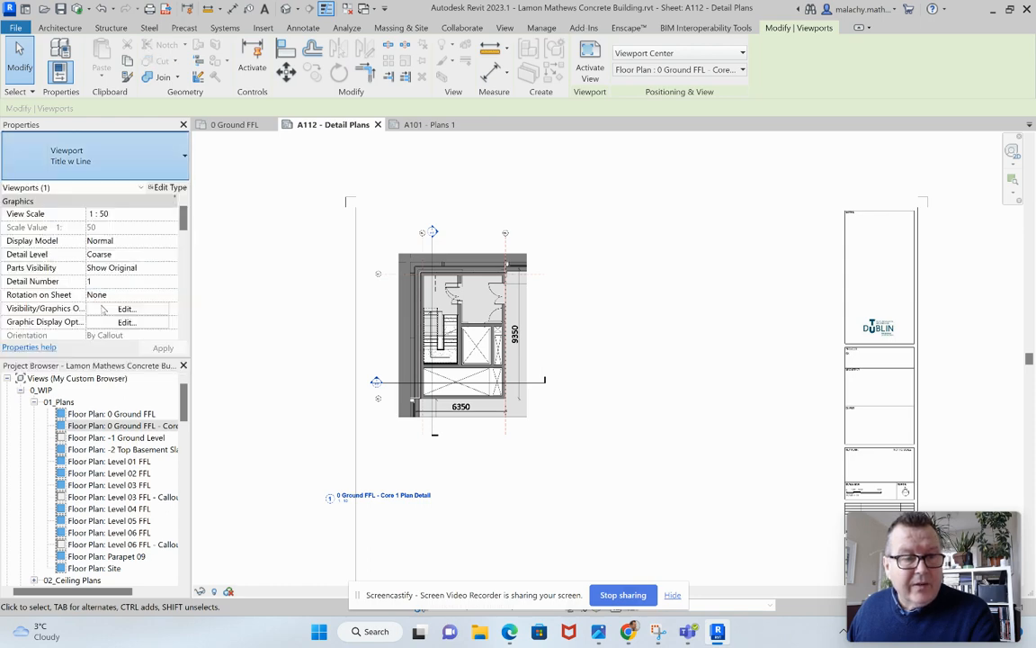
{"action": "left_click_drag", "start_coordinate": [418, 484], "coordinate": [458, 429]}
{"action": "key", "text": "Escape"}
{"action": "scroll", "coordinate": [474, 363], "scroll_direction": "up", "scroll_amount": 1}
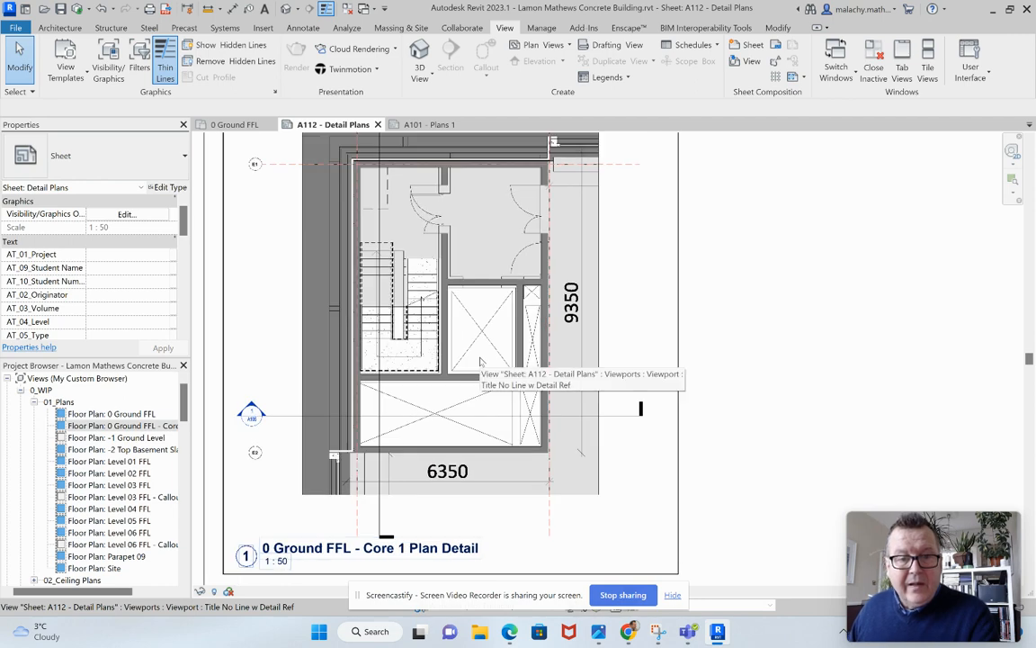
Activate the Core 1 viewport and temporarily hide the imported drawing S2P2-TDS-ZZ-GF-M2-A-1002.dwg.
{"action": "right_click", "coordinate": [646, 341]}
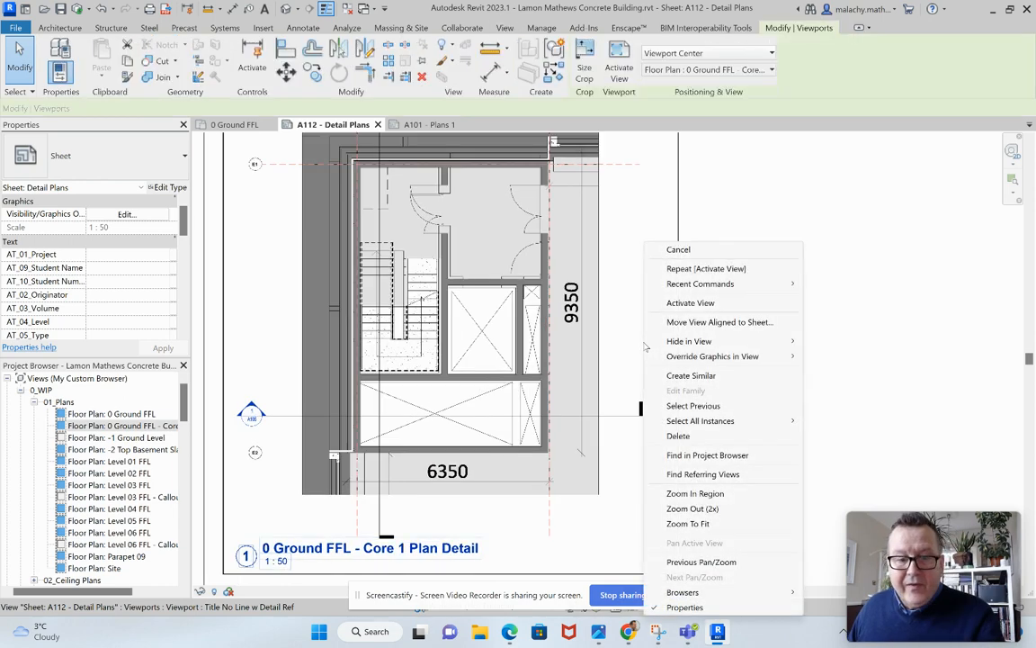
{"action": "left_click", "coordinate": [688, 303]}
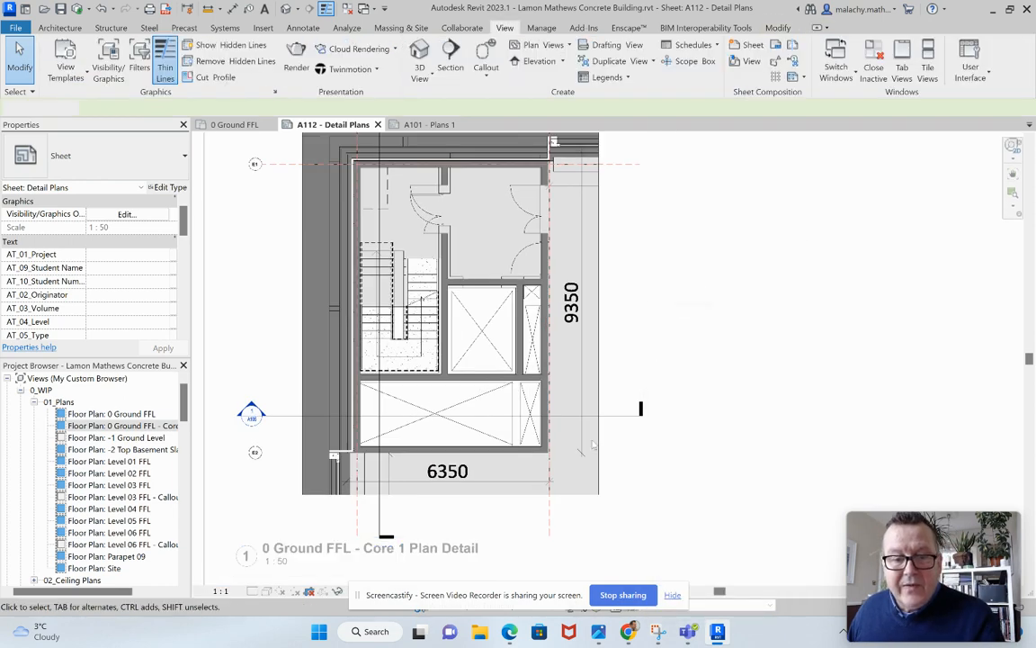
{"action": "left_click", "coordinate": [502, 486]}
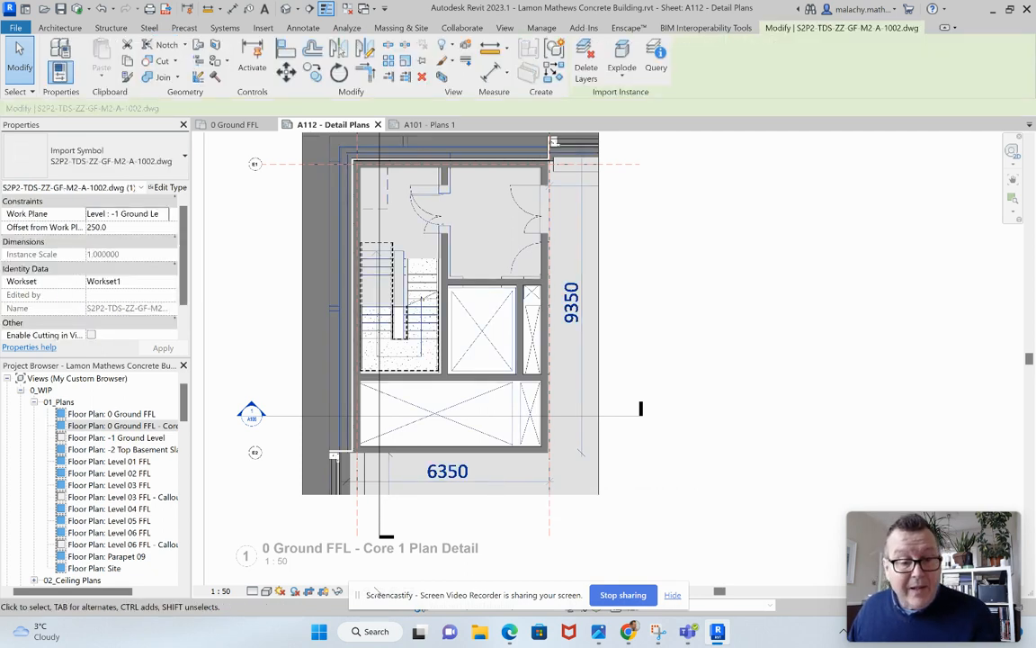
{"action": "left_click_drag", "start_coordinate": [546, 599], "coordinate": [212, 562]}
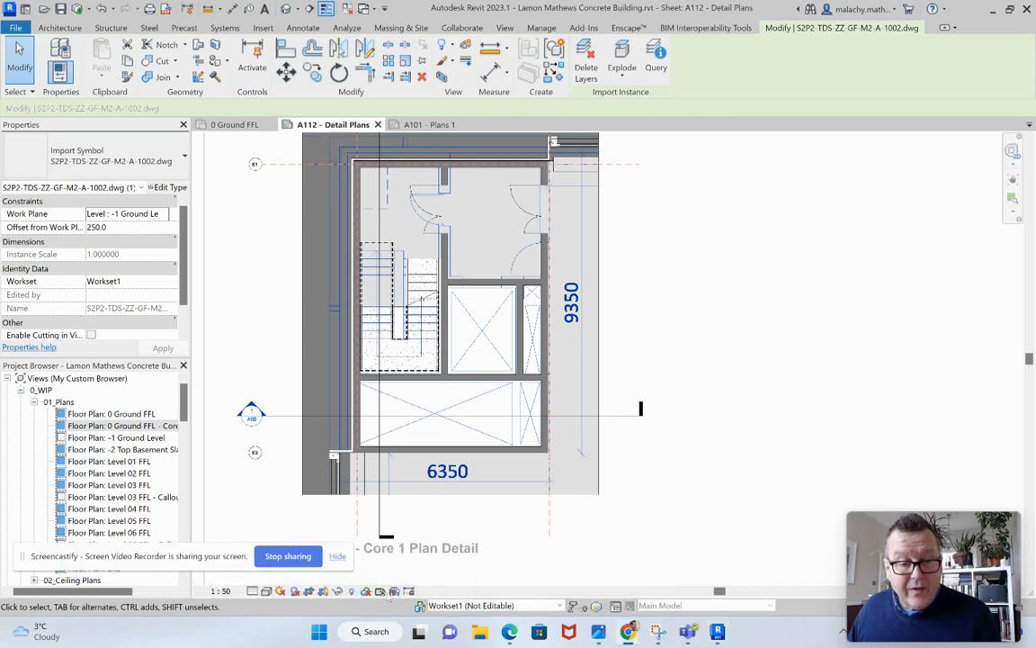
{"action": "left_click", "coordinate": [336, 591]}
{"action": "left_click", "coordinate": [360, 558]}
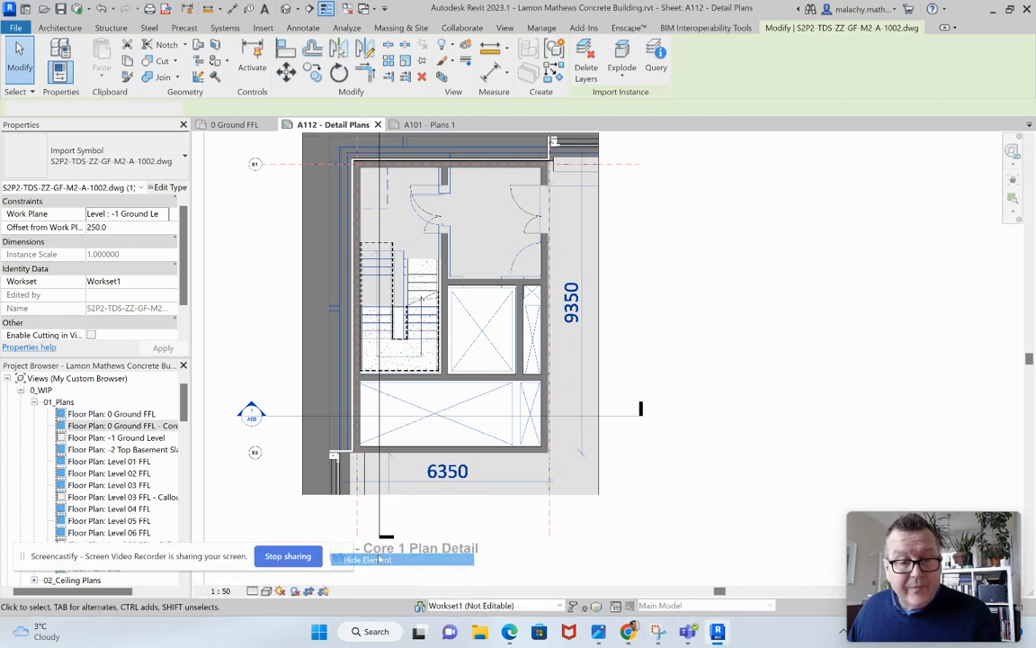
Set the Core 1 plan detail view's detail level to Fine.
{"action": "middle_click_drag", "start_coordinate": [616, 354], "coordinate": [666, 398]}
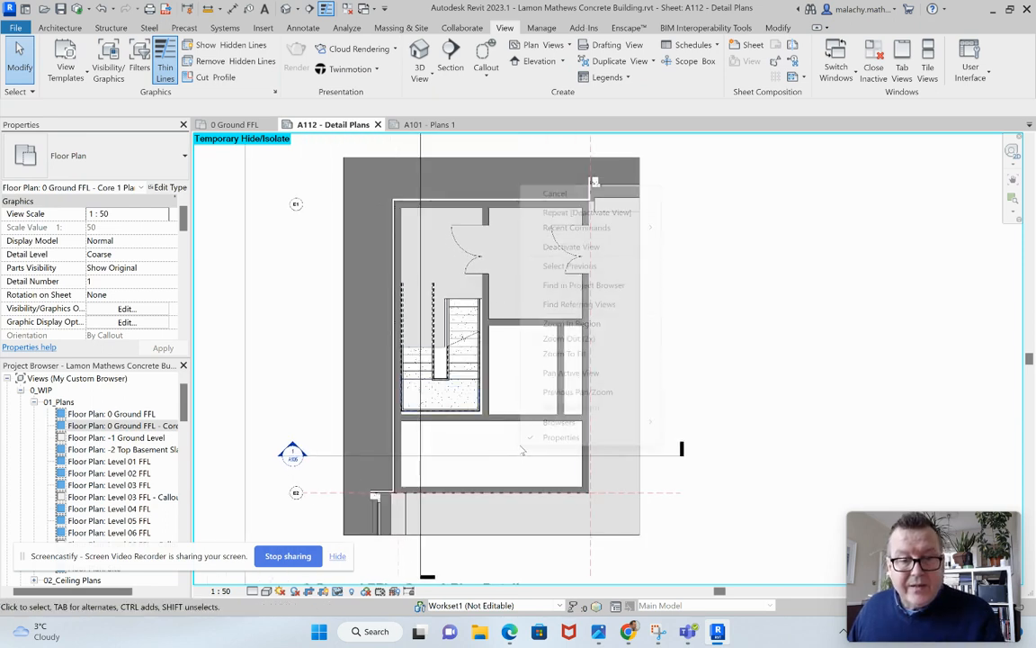
{"action": "right_click", "coordinate": [522, 451]}
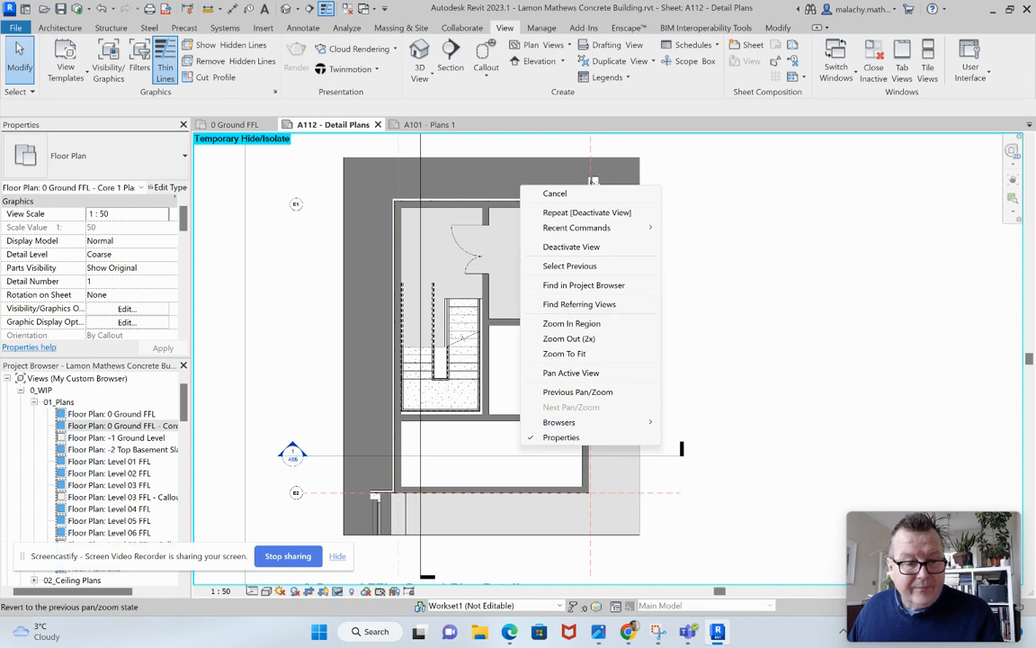
{"action": "left_click_drag", "start_coordinate": [223, 559], "coordinate": [247, 629]}
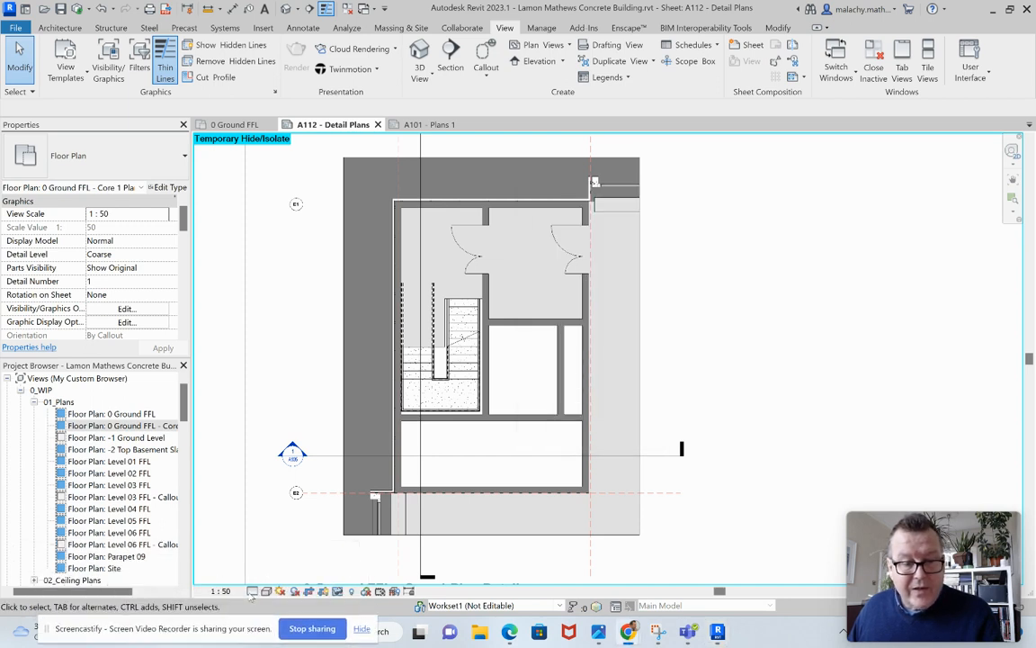
{"action": "left_click", "coordinate": [252, 592]}
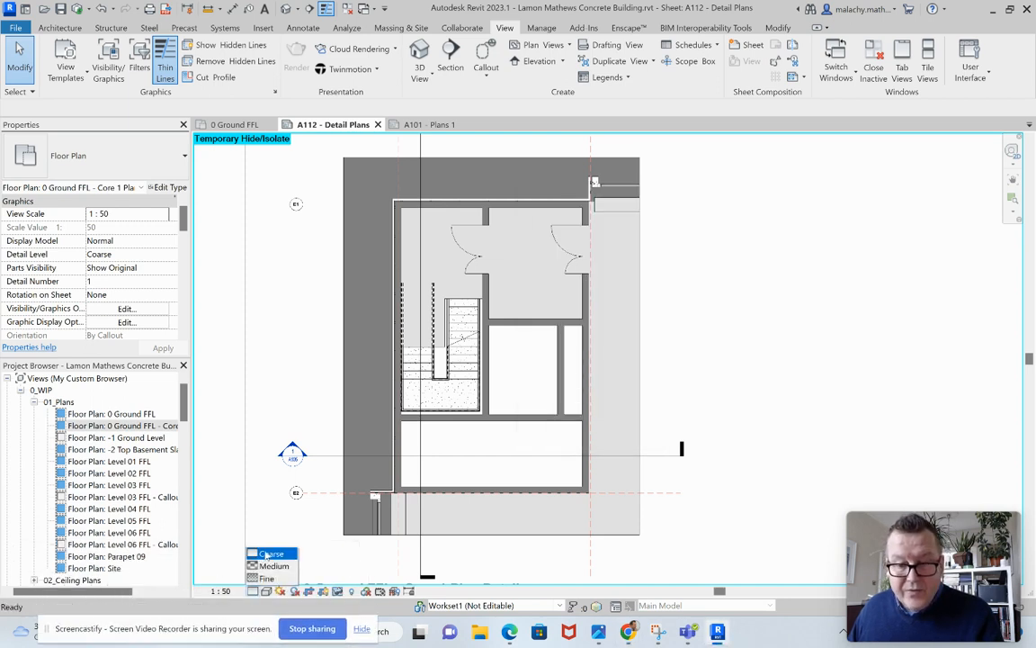
{"action": "left_click", "coordinate": [266, 579]}
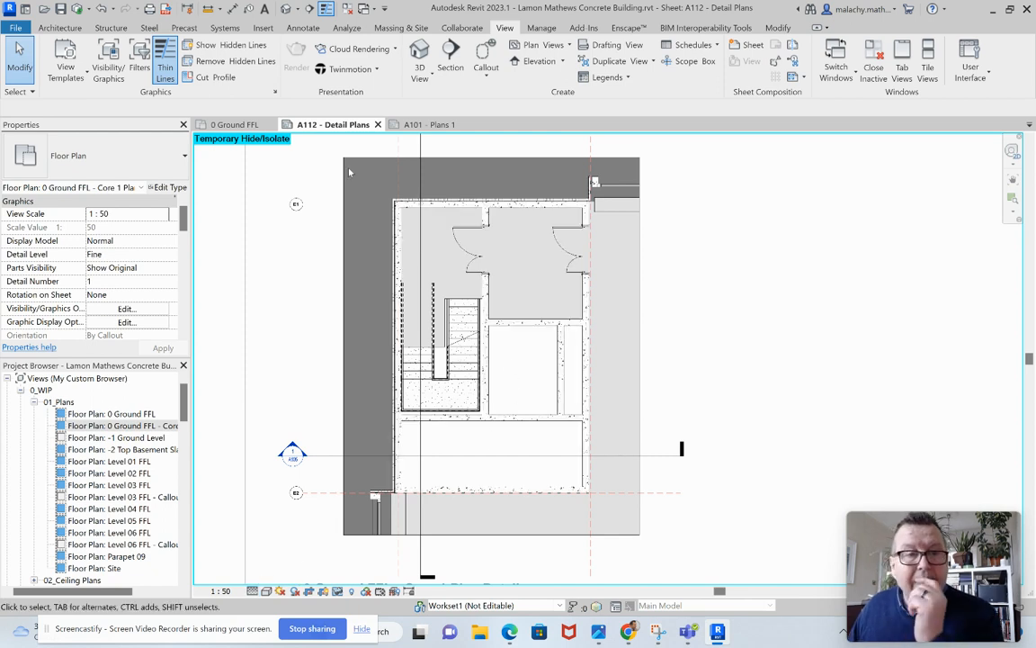
Place an aligned dimension string in Arc Length - 2.5mm Arial style across the two upper rooms, from the left wall's inner face to the right wall's outer face.
{"action": "left_click", "coordinate": [70, 30]}
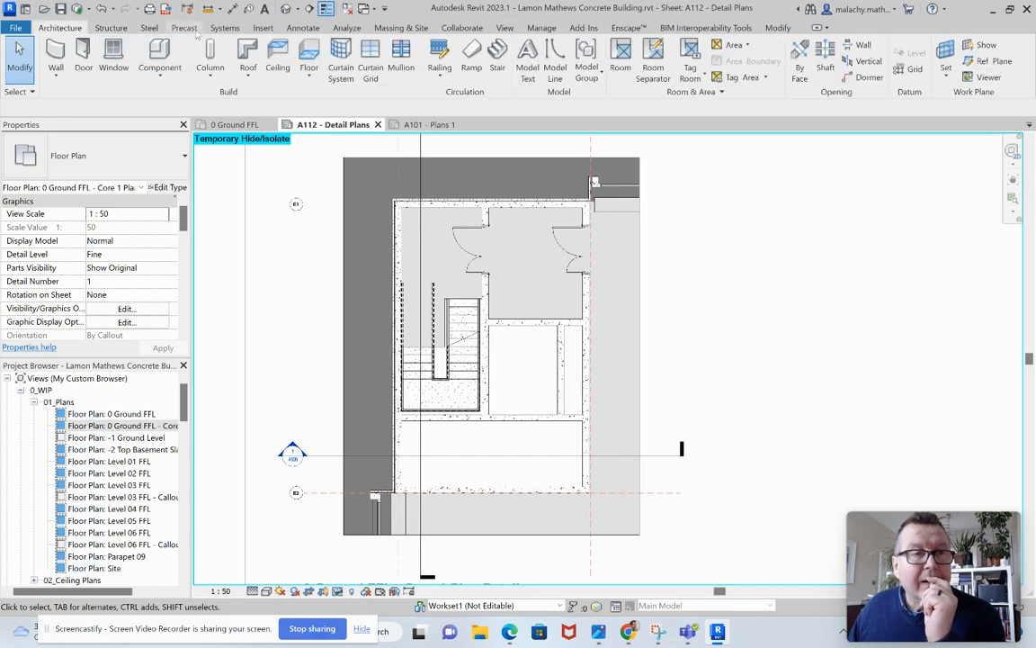
{"action": "left_click", "coordinate": [308, 29]}
{"action": "left_click", "coordinate": [56, 54]}
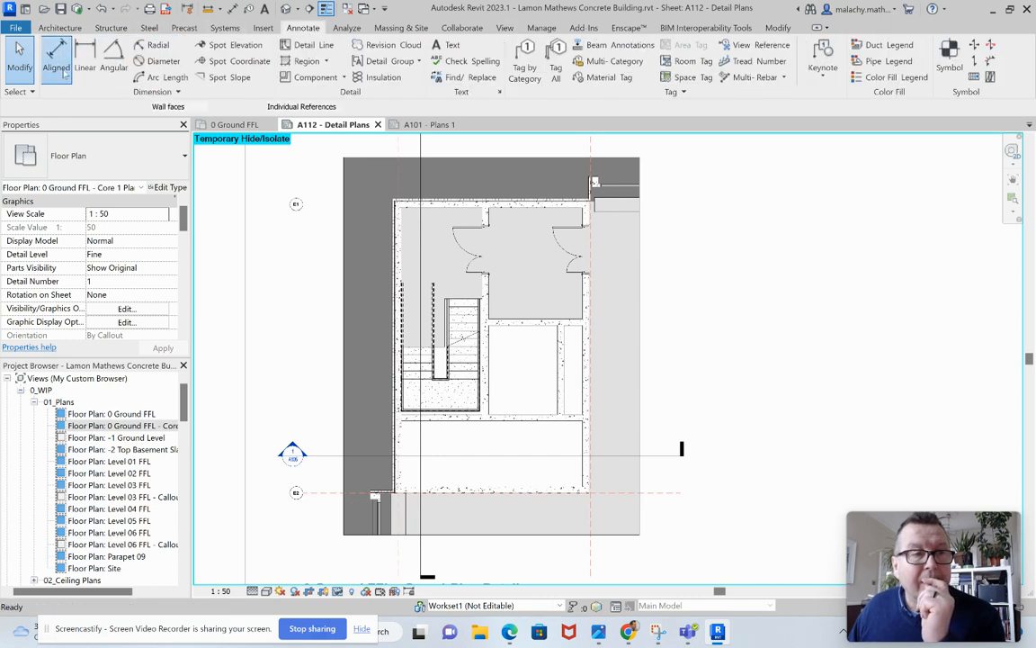
{"action": "left_click", "coordinate": [161, 166]}
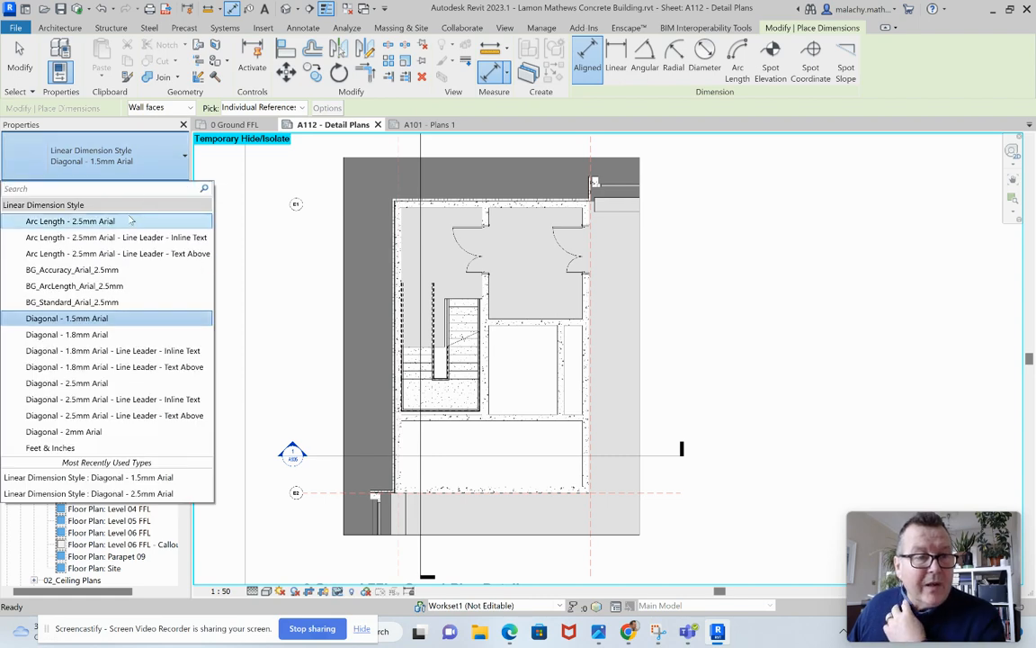
{"action": "left_click", "coordinate": [124, 224]}
{"action": "scroll", "coordinate": [396, 216], "scroll_direction": "up", "scroll_amount": 5}
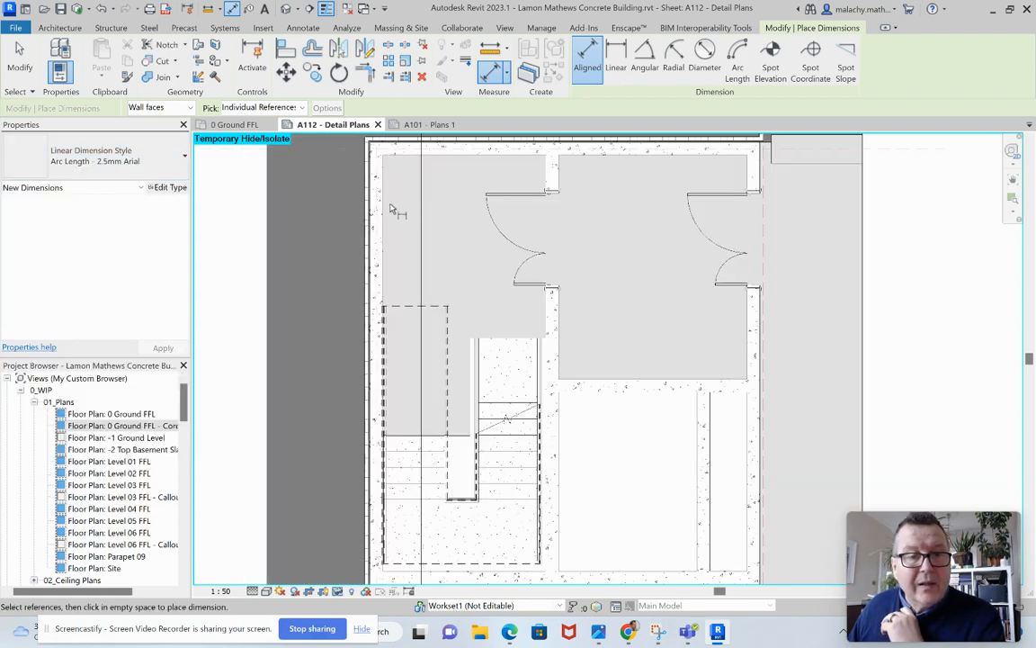
{"action": "left_click", "coordinate": [389, 208]}
{"action": "left_click", "coordinate": [555, 180]}
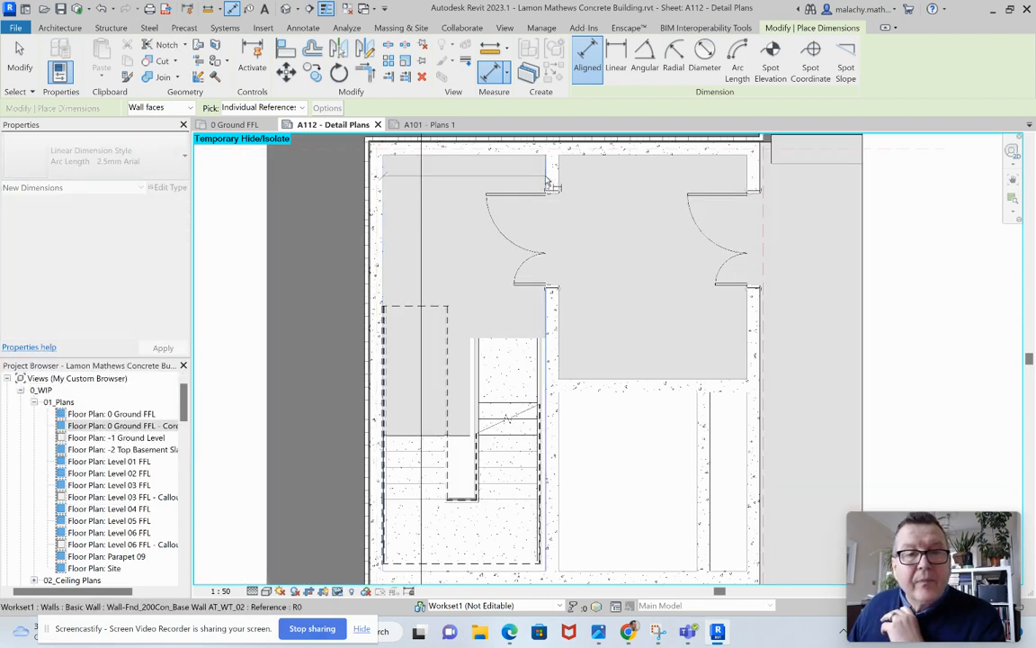
{"action": "left_click", "coordinate": [558, 180]}
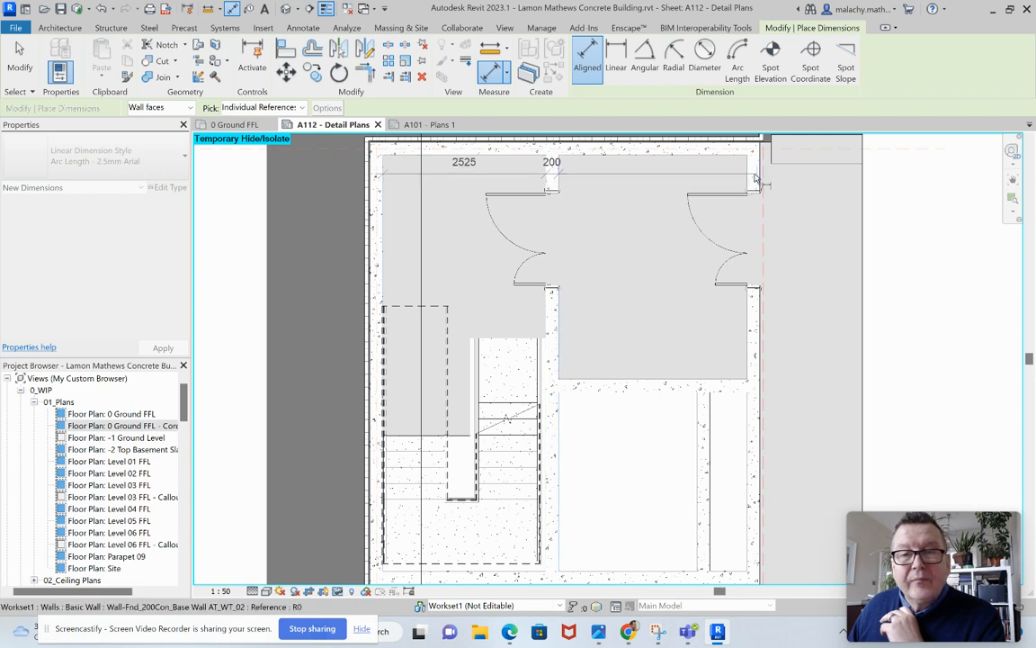
{"action": "left_click", "coordinate": [747, 182]}
{"action": "left_click", "coordinate": [760, 185]}
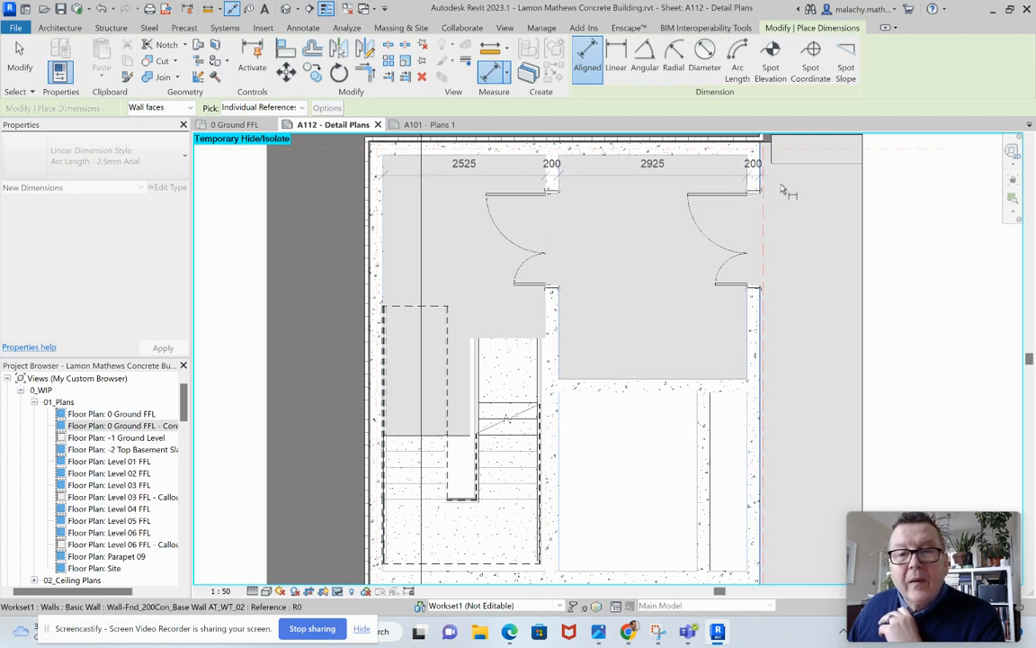
{"action": "left_click", "coordinate": [805, 184]}
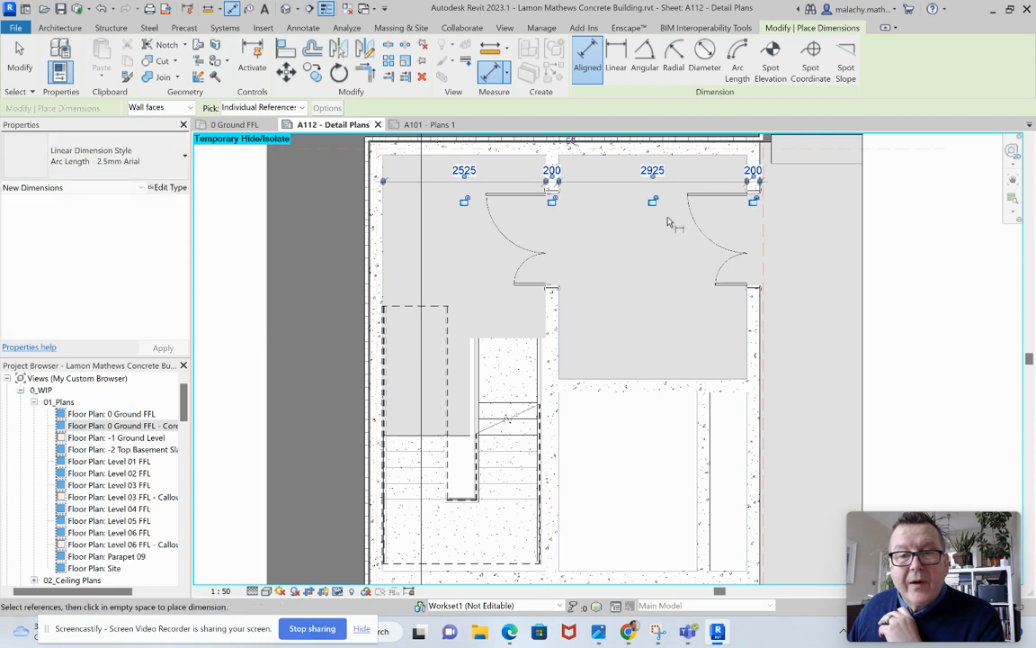
Place a vertical aligned dimension string through the upper-right room, shaft and lower room, picking every cross wall's faces down to the core's outer lower face.
{"action": "left_click", "coordinate": [589, 162]}
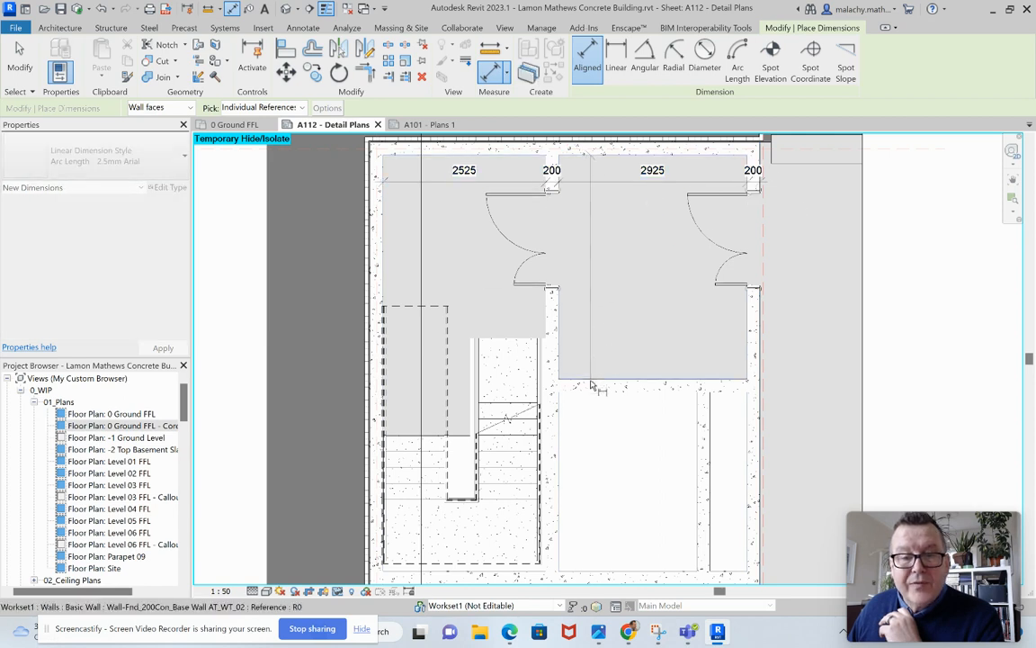
{"action": "left_click", "coordinate": [592, 394]}
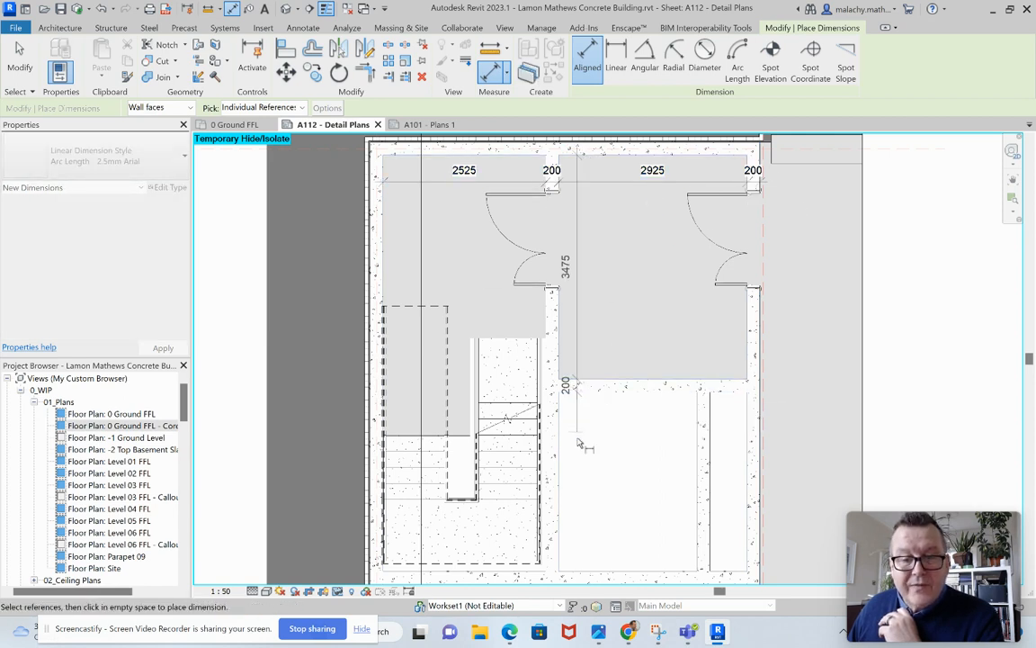
{"action": "left_click", "coordinate": [592, 549]}
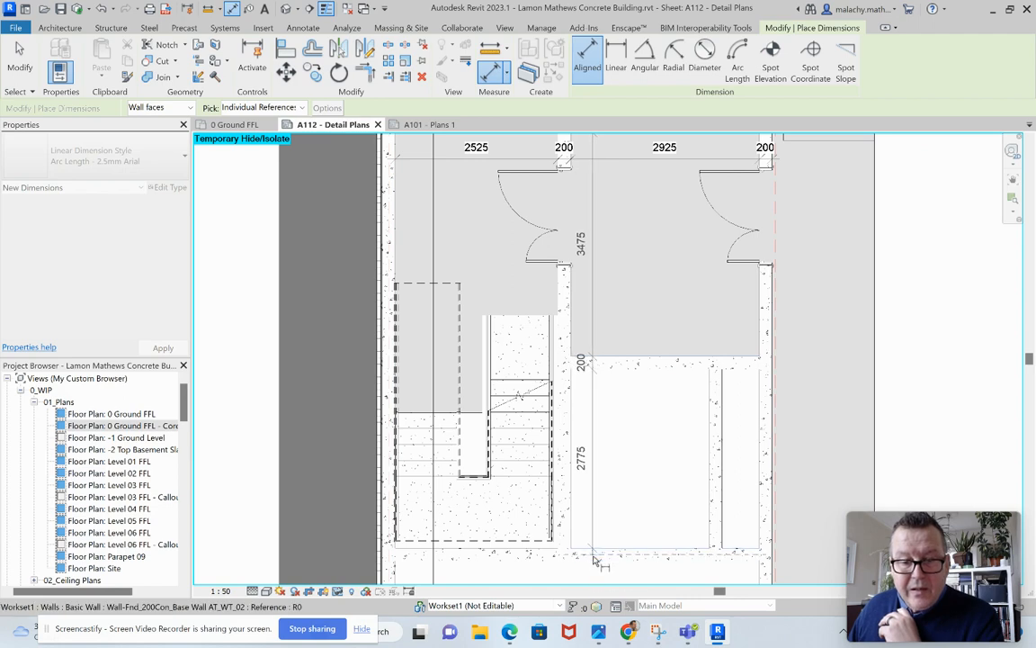
{"action": "left_click", "coordinate": [597, 560]}
{"action": "middle_click_drag", "start_coordinate": [608, 496], "coordinate": [584, 181]}
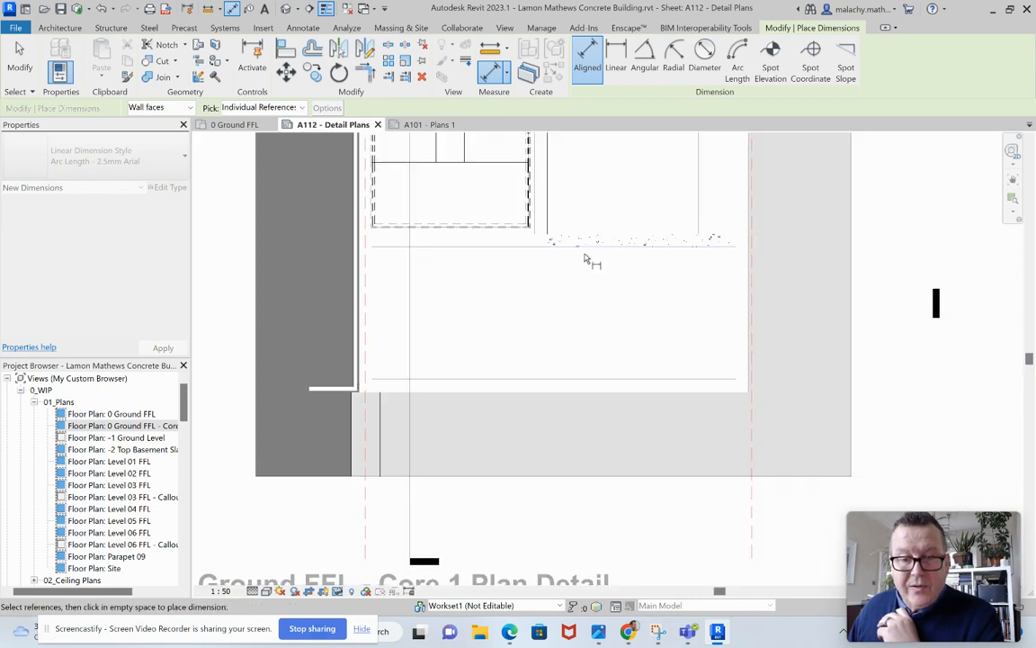
{"action": "left_click", "coordinate": [567, 379]}
{"action": "left_click", "coordinate": [569, 394]}
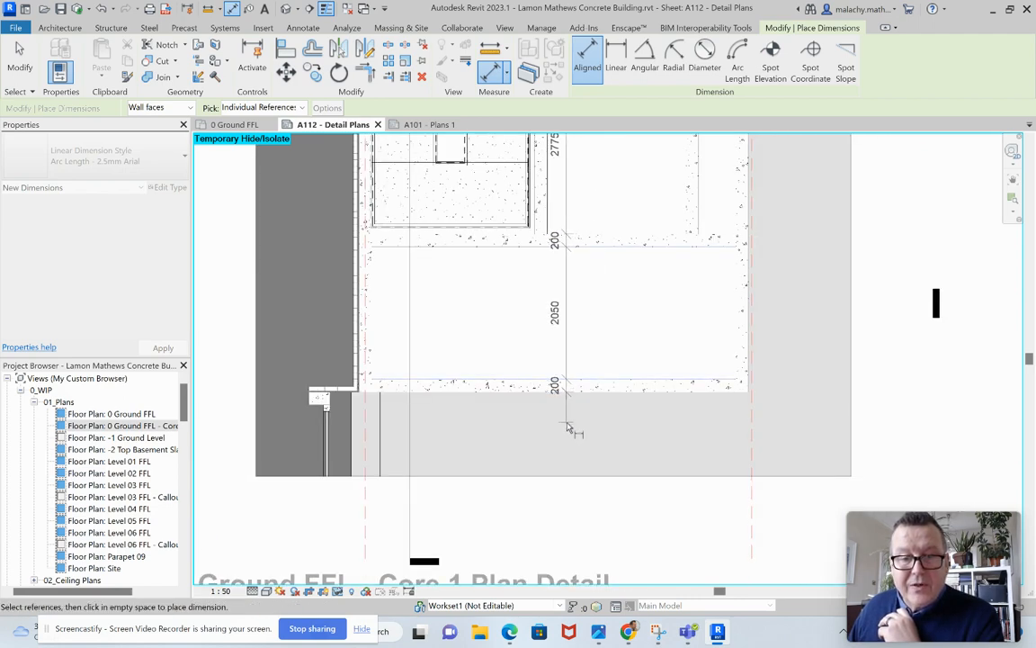
{"action": "left_click", "coordinate": [575, 432]}
{"action": "key", "text": "Escape"}
{"action": "key", "text": "Escape"}
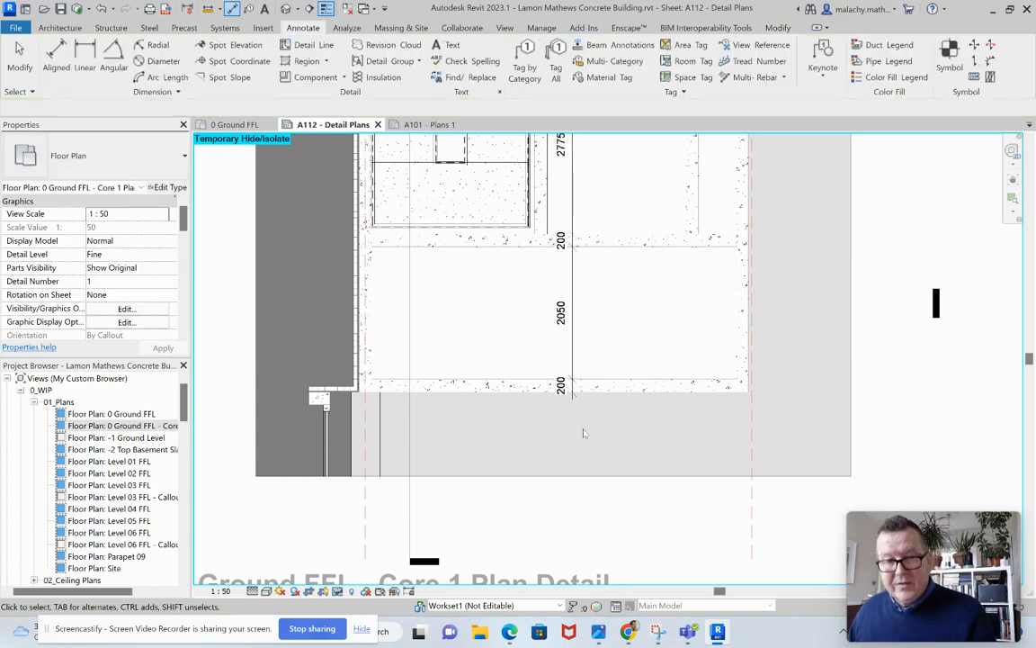
Switch to the 0 Ground FFL floor plan at the central core between grids Ef and Eg.
{"action": "scroll", "coordinate": [582, 430], "scroll_direction": "down", "scroll_amount": 5}
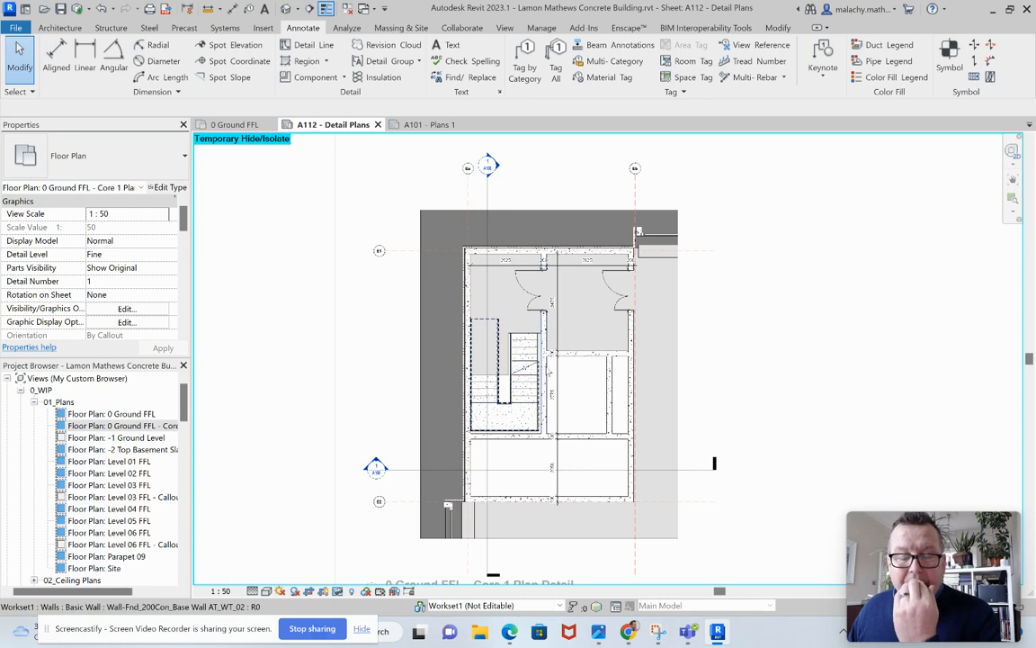
{"action": "scroll", "coordinate": [545, 366], "scroll_direction": "down", "scroll_amount": 2}
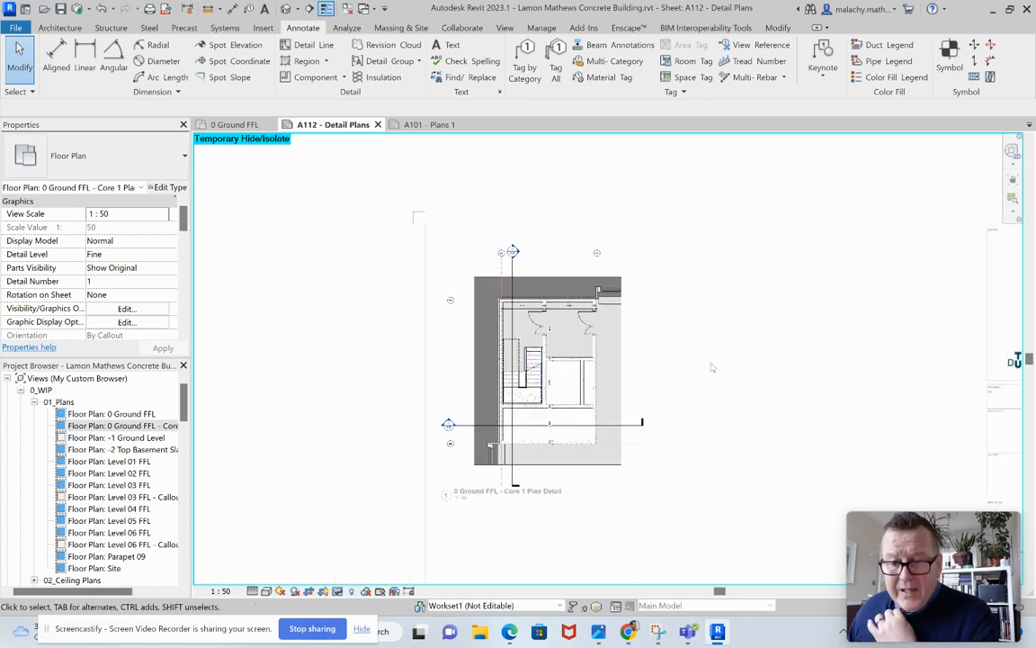
{"action": "left_click", "coordinate": [236, 124]}
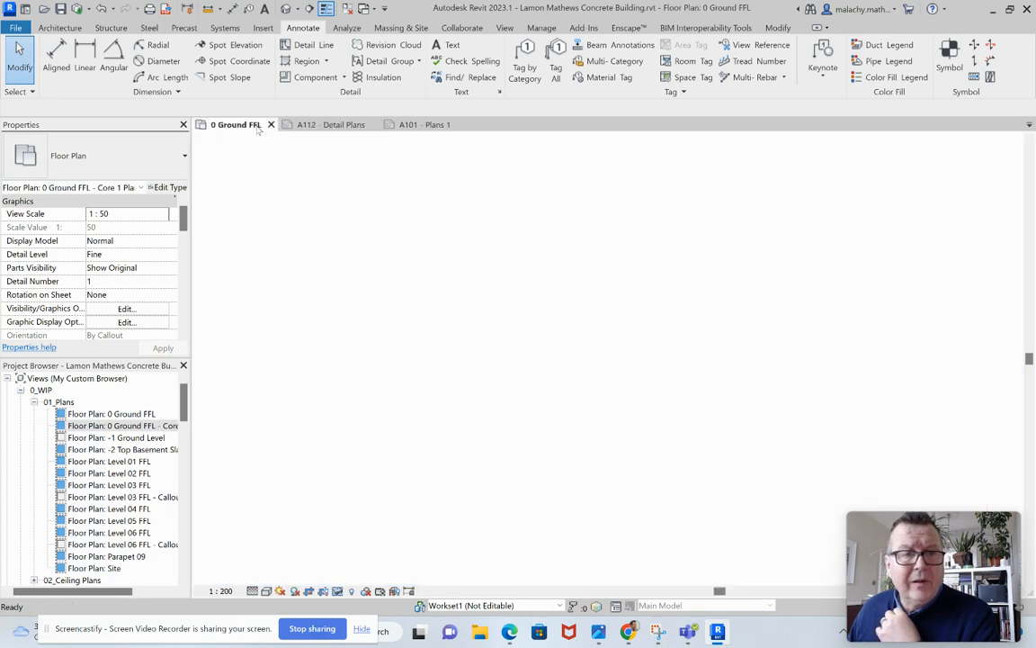
{"action": "scroll", "coordinate": [720, 449], "scroll_direction": "up", "scroll_amount": 5}
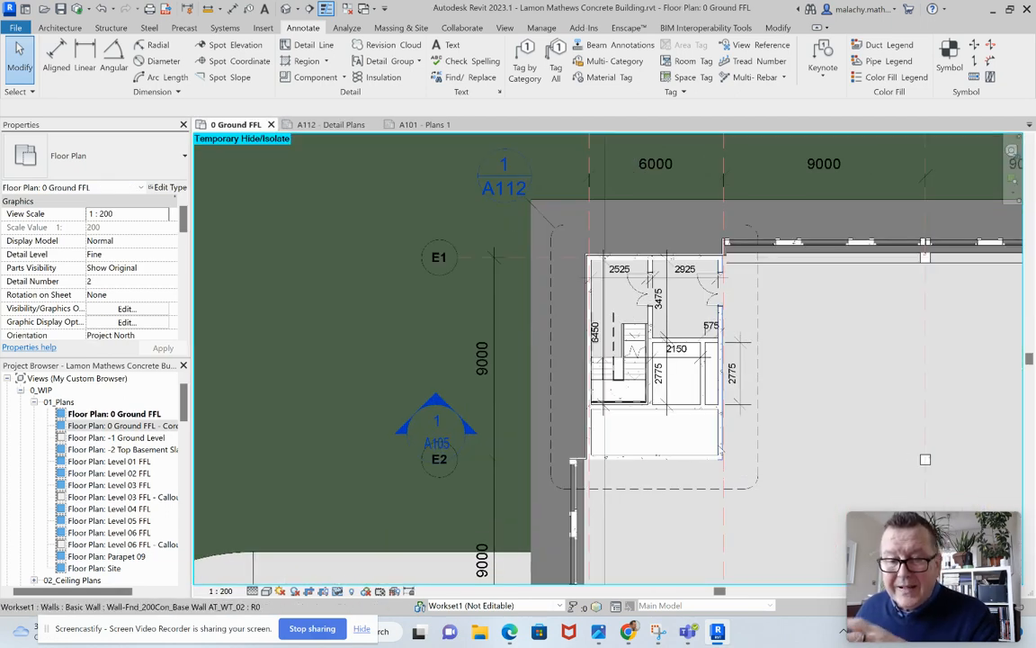
{"action": "scroll", "coordinate": [721, 450], "scroll_direction": "down", "scroll_amount": 4}
{"action": "middle_click_drag", "start_coordinate": [815, 405], "coordinate": [223, 300]}
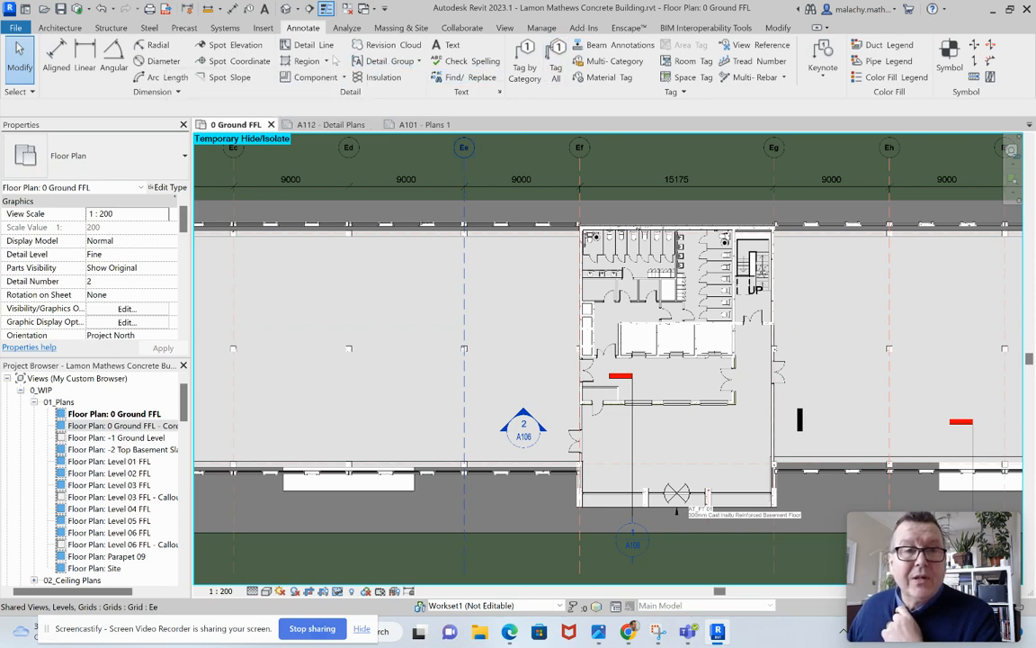
Draw a rectangular callout around the central core between grids Ef and Eg, and move its head above the callout's upper-left corner.
{"action": "left_click", "coordinate": [503, 28]}
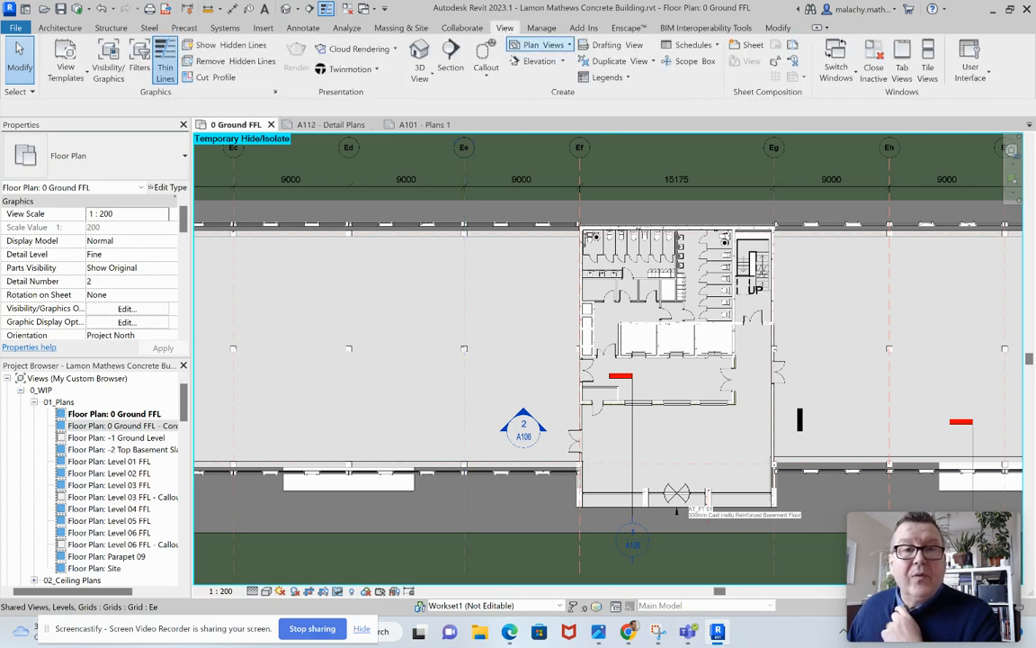
{"action": "left_click", "coordinate": [485, 77]}
{"action": "left_click", "coordinate": [480, 100]}
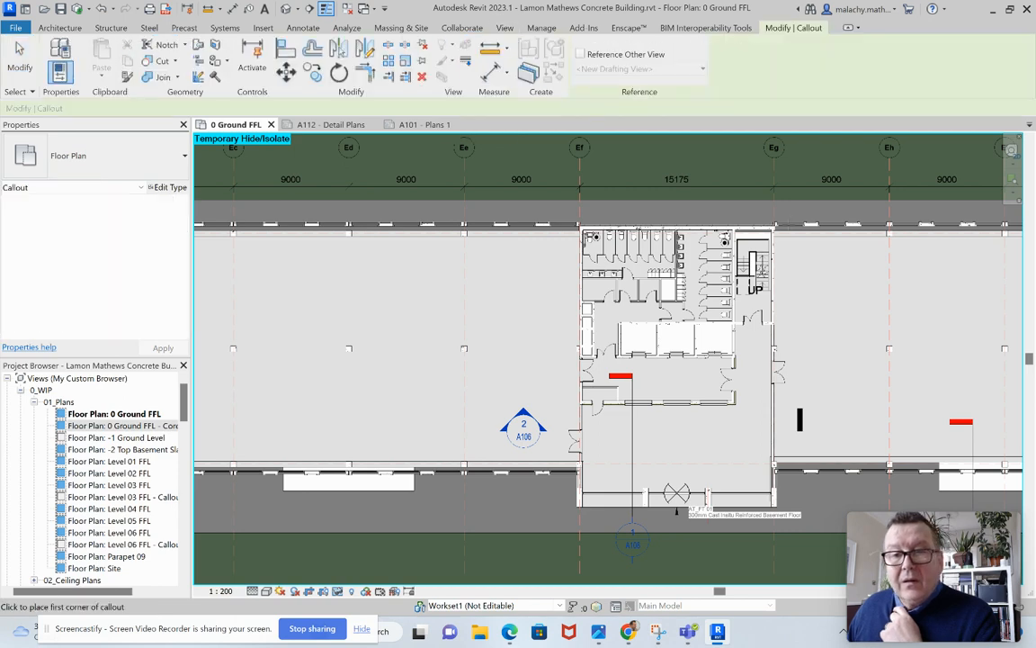
{"action": "left_click", "coordinate": [797, 212]}
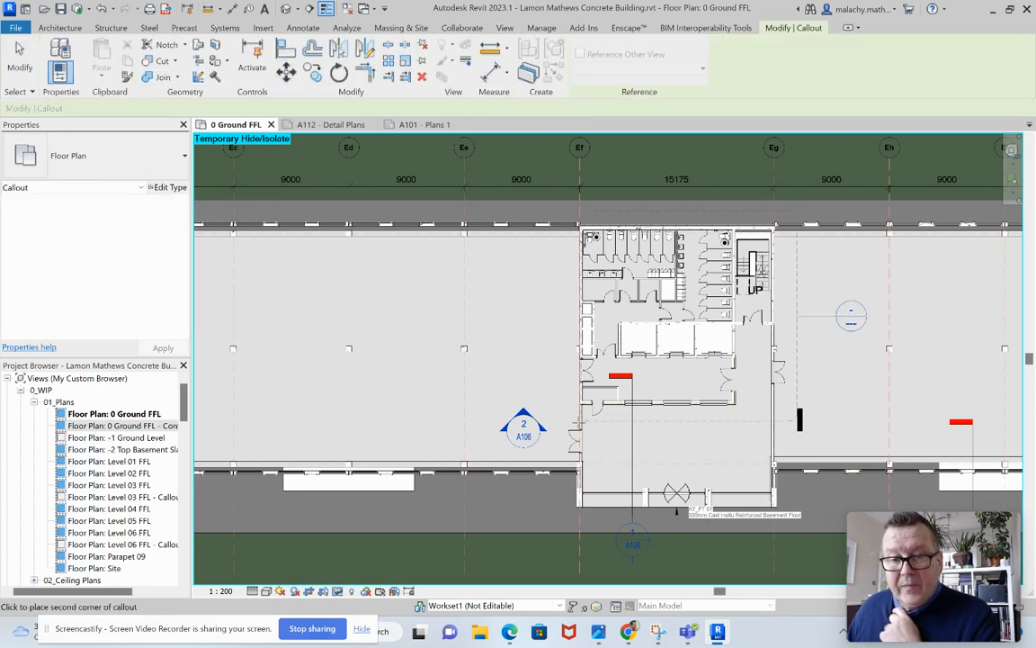
{"action": "left_click", "coordinate": [559, 417]}
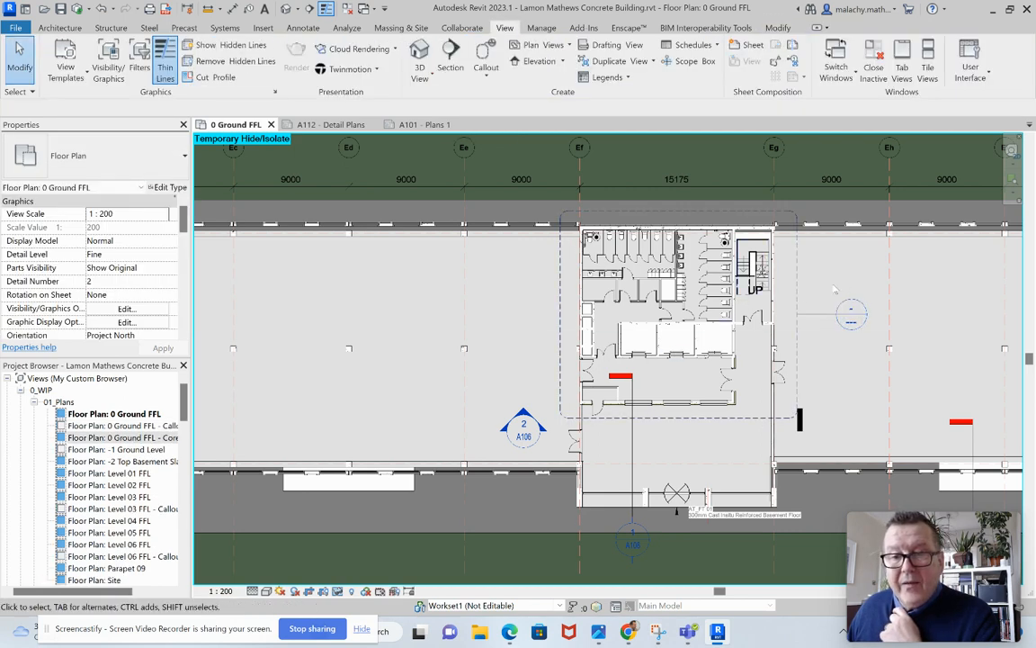
{"action": "left_click", "coordinate": [822, 318]}
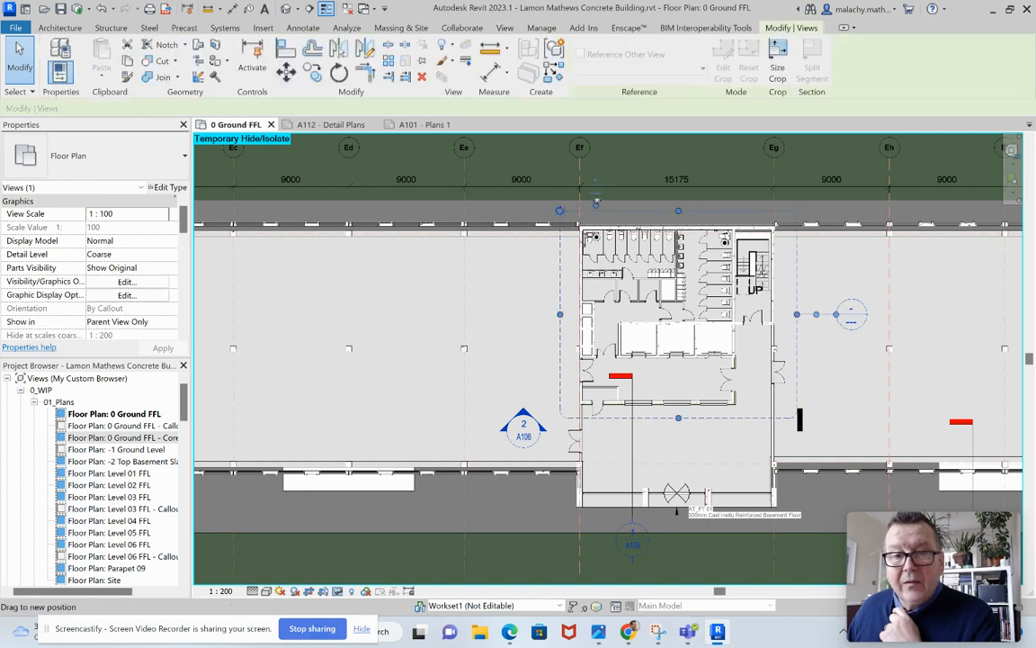
{"action": "key", "text": "Escape"}
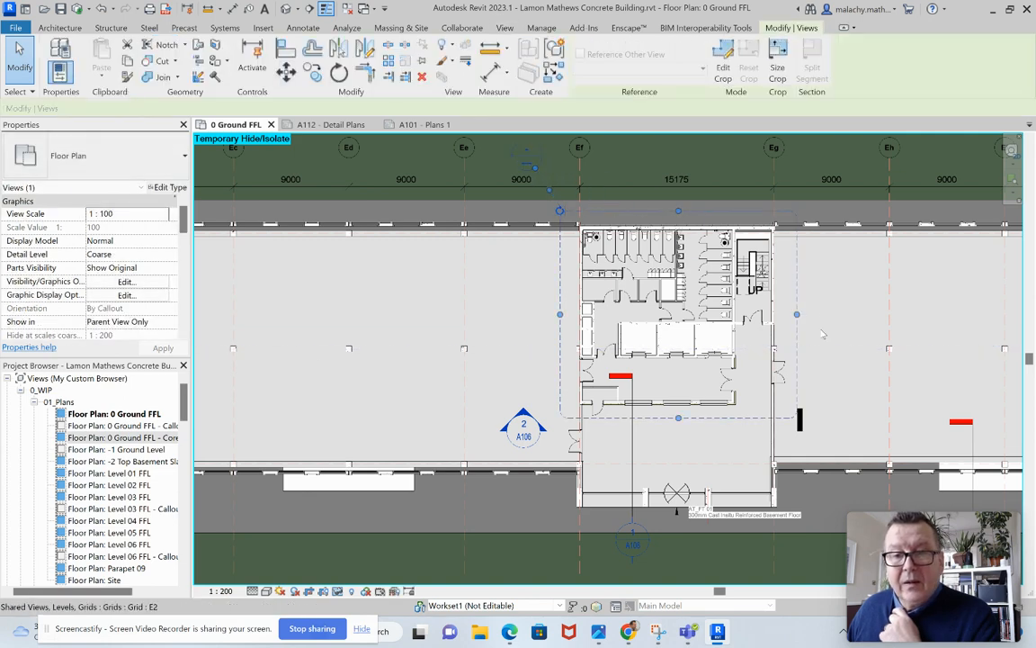
Rename the new callout view as 0 Ground FFL - Core 2 Plan Detail.
{"action": "right_click", "coordinate": [164, 426]}
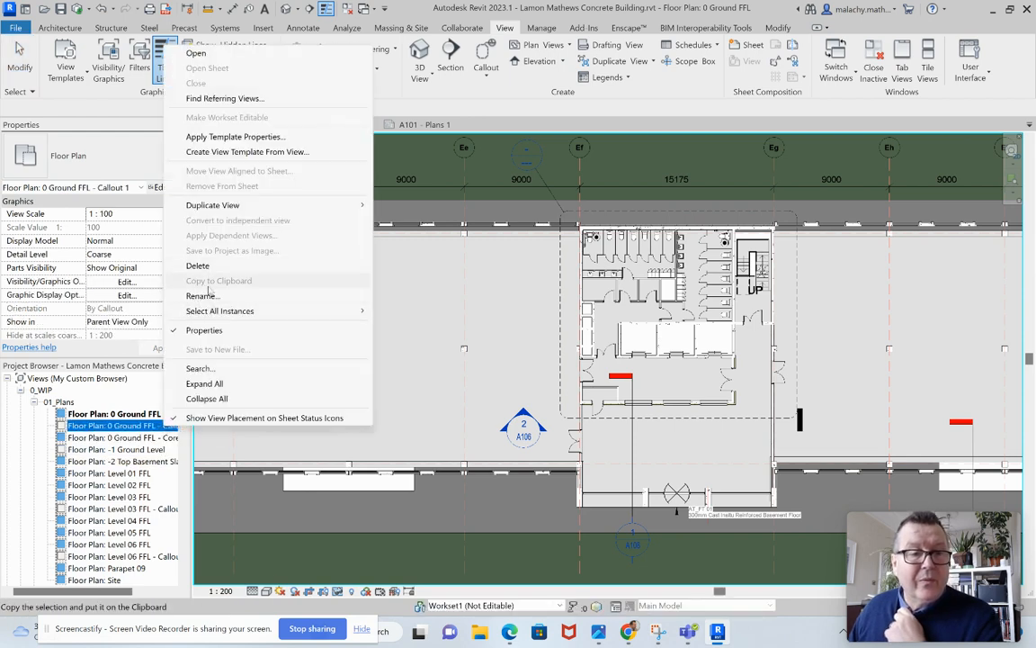
{"action": "left_click", "coordinate": [202, 296]}
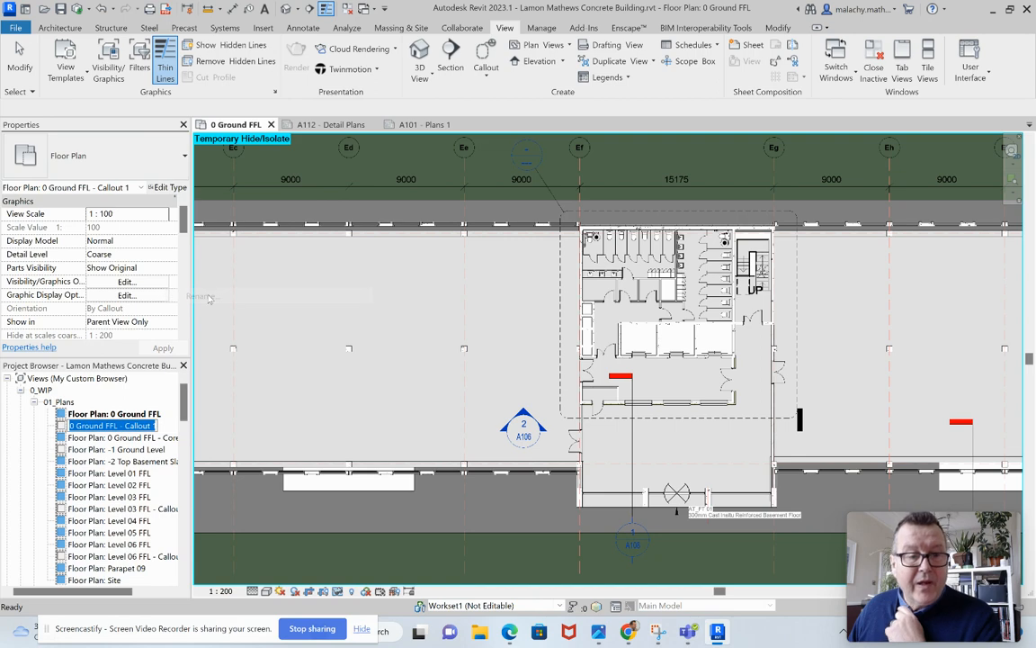
{"action": "left_click", "coordinate": [154, 426]}
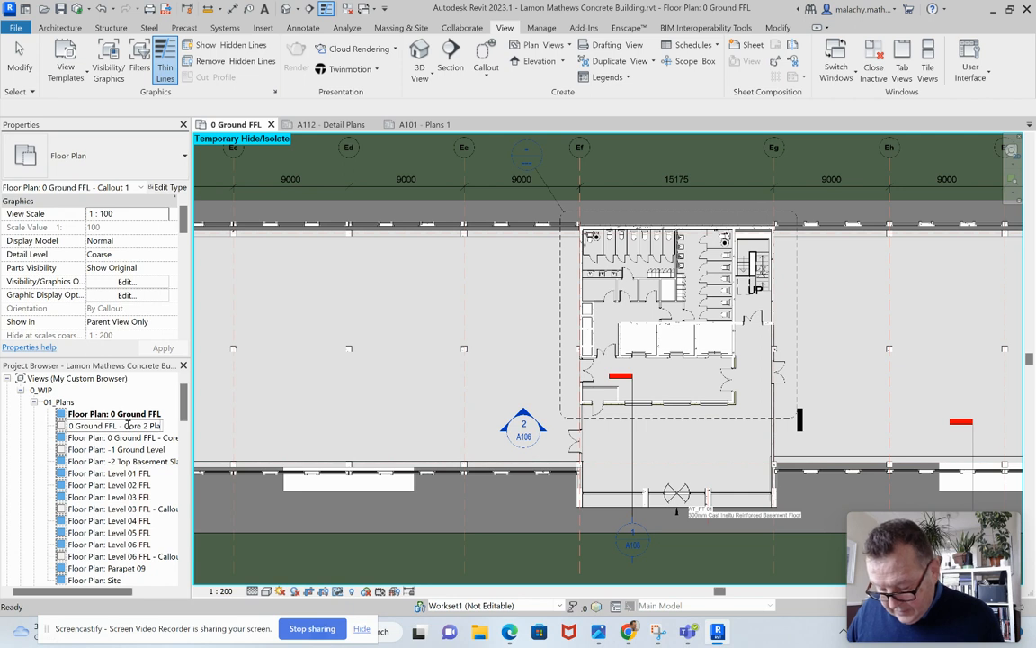
{"action": "type", "text": "Detail"}
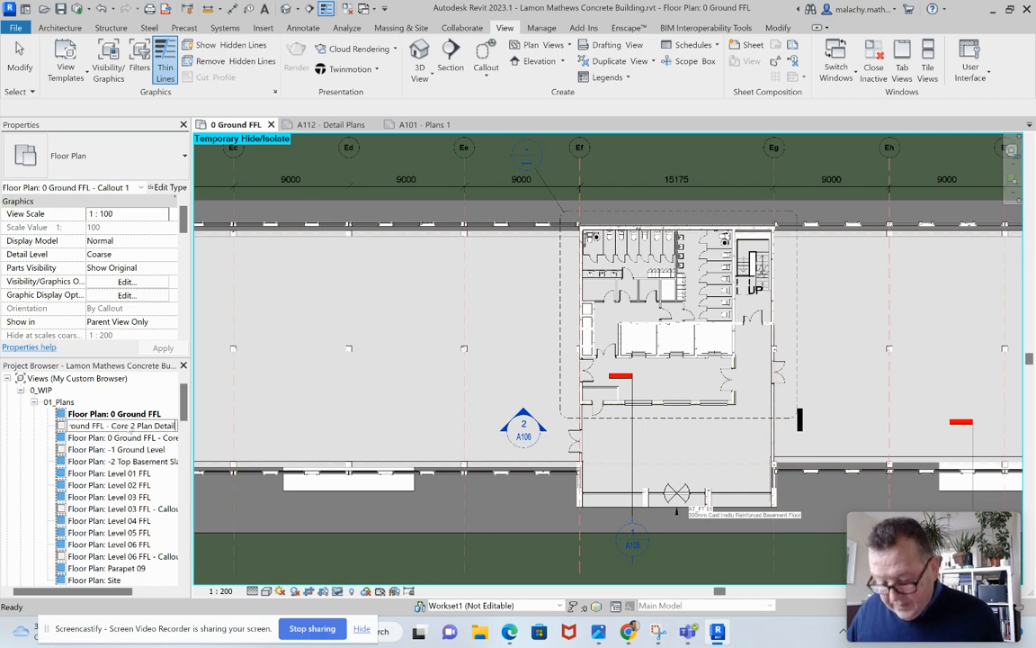
{"action": "left_click", "coordinate": [279, 417]}
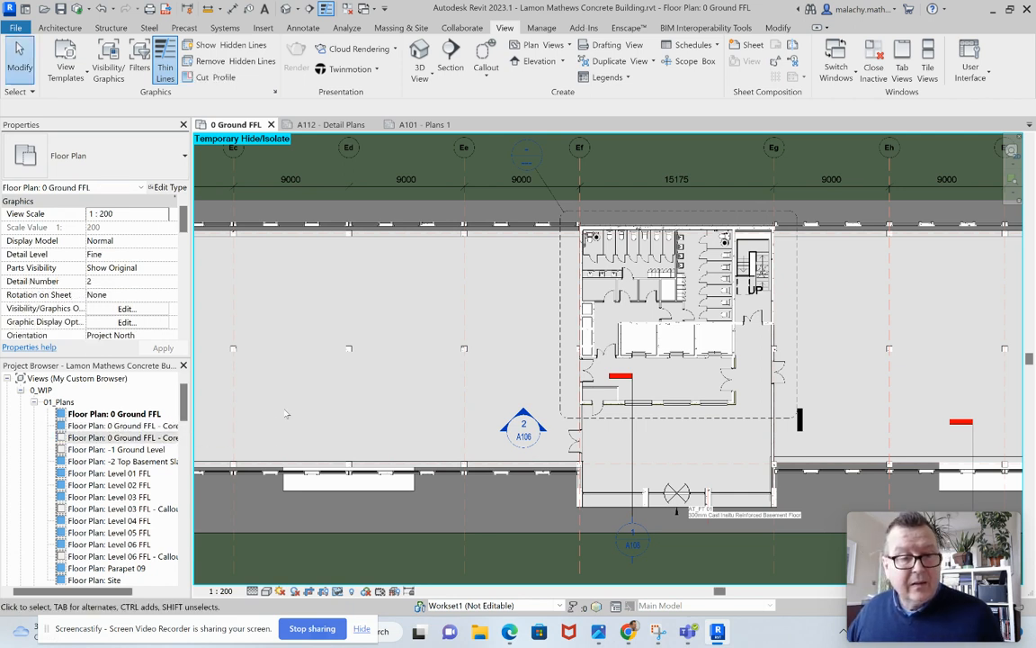
Return to sheet A112 - Detail Plans.
{"action": "scroll", "coordinate": [117, 493], "scroll_direction": "down", "scroll_amount": 10}
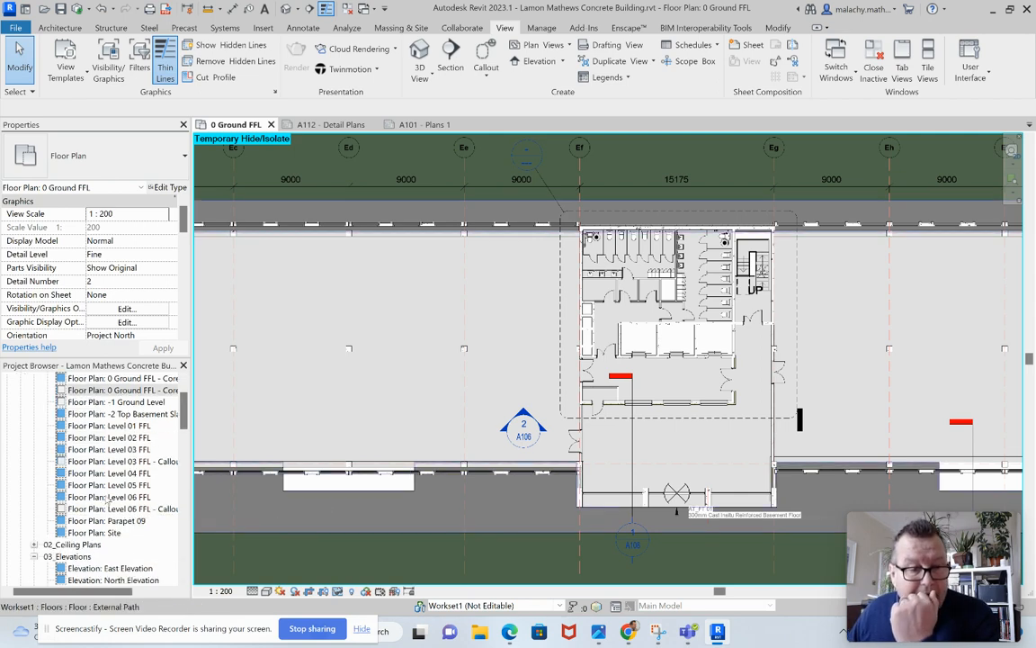
{"action": "left_click", "coordinate": [419, 124]}
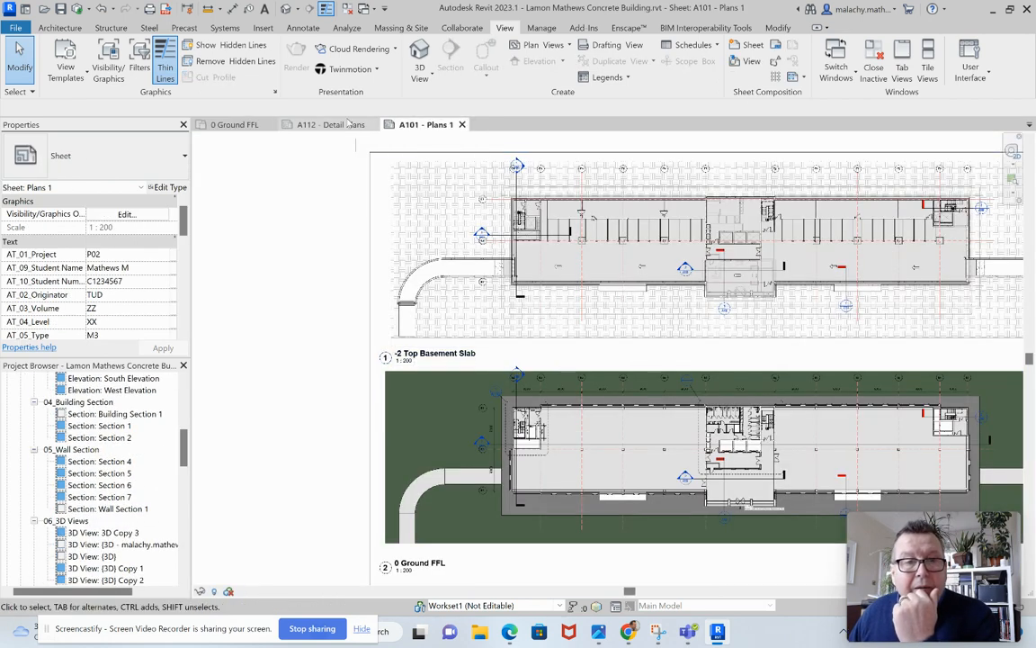
{"action": "left_click", "coordinate": [347, 126]}
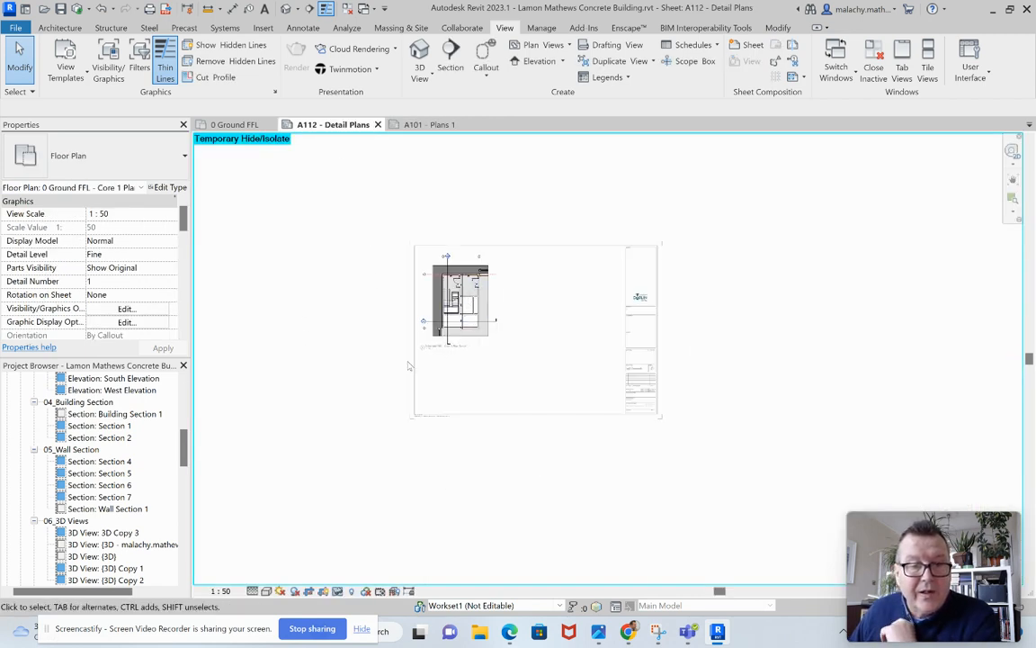
Try to place the Core 2 Plan Detail view on the sheet with the Core 1 viewport still active.
{"action": "scroll", "coordinate": [186, 438], "scroll_direction": "up", "scroll_amount": 10}
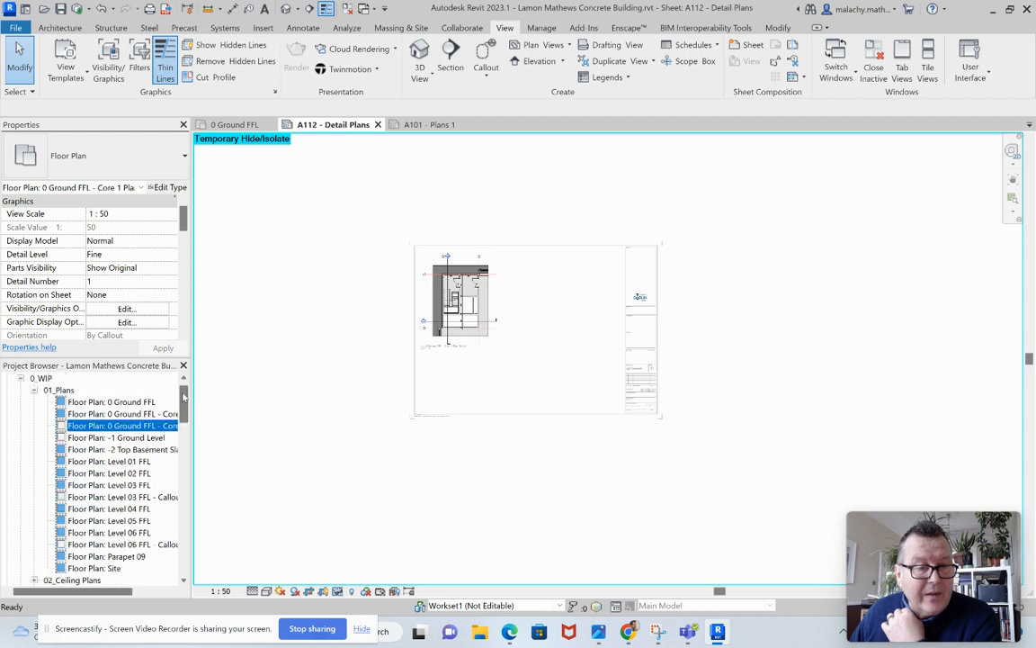
{"action": "left_click", "coordinate": [171, 414]}
{"action": "left_click_drag", "start_coordinate": [171, 416], "coordinate": [435, 402]}
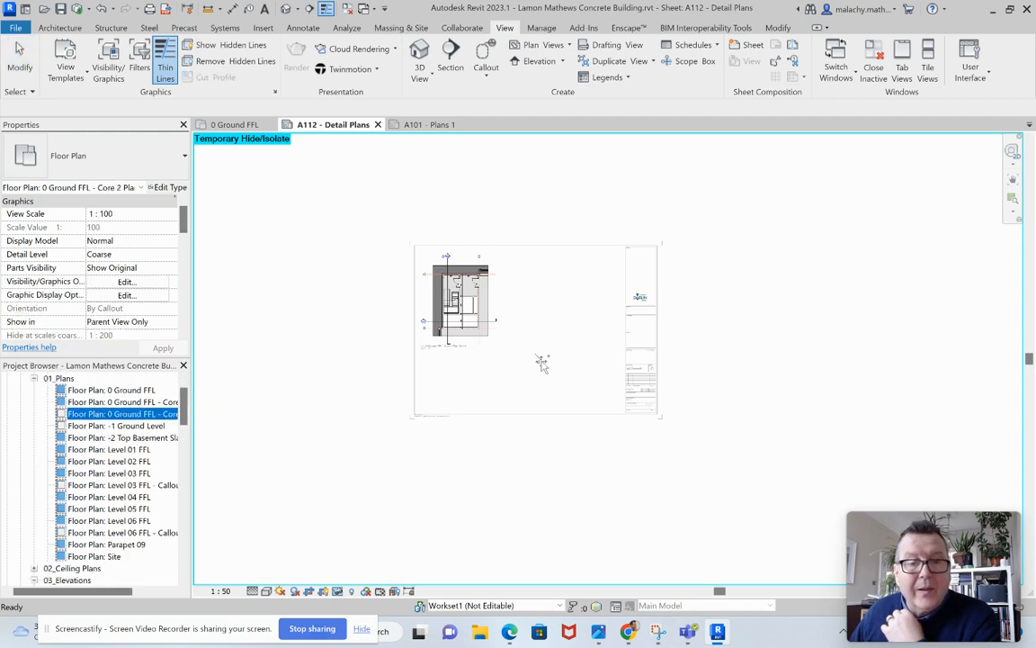
{"action": "left_click", "coordinate": [565, 327]}
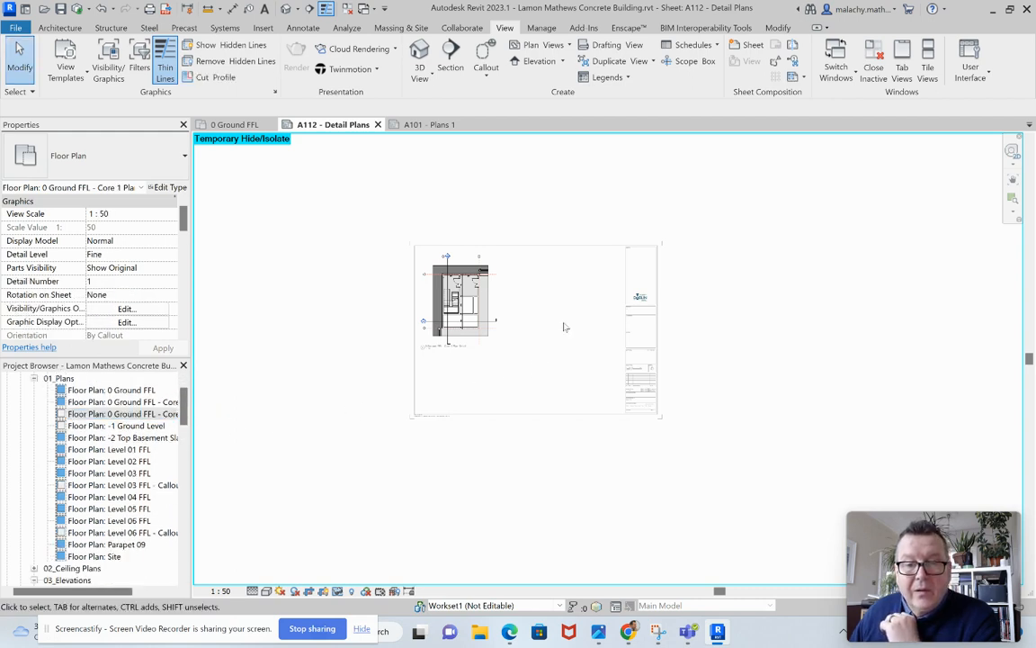
Deactivate the Core 1 viewport and place the 0 Ground FFL - Core 2 Plan Detail view on the sheet beside it.
{"action": "right_click", "coordinate": [474, 194]}
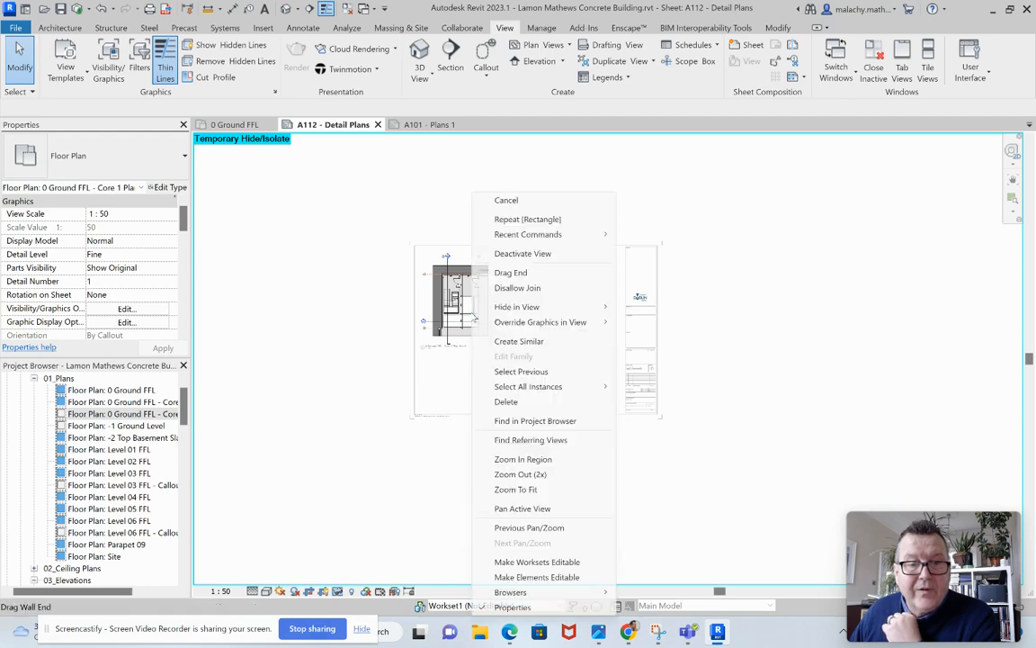
{"action": "left_click", "coordinate": [510, 251]}
{"action": "left_click", "coordinate": [135, 413]}
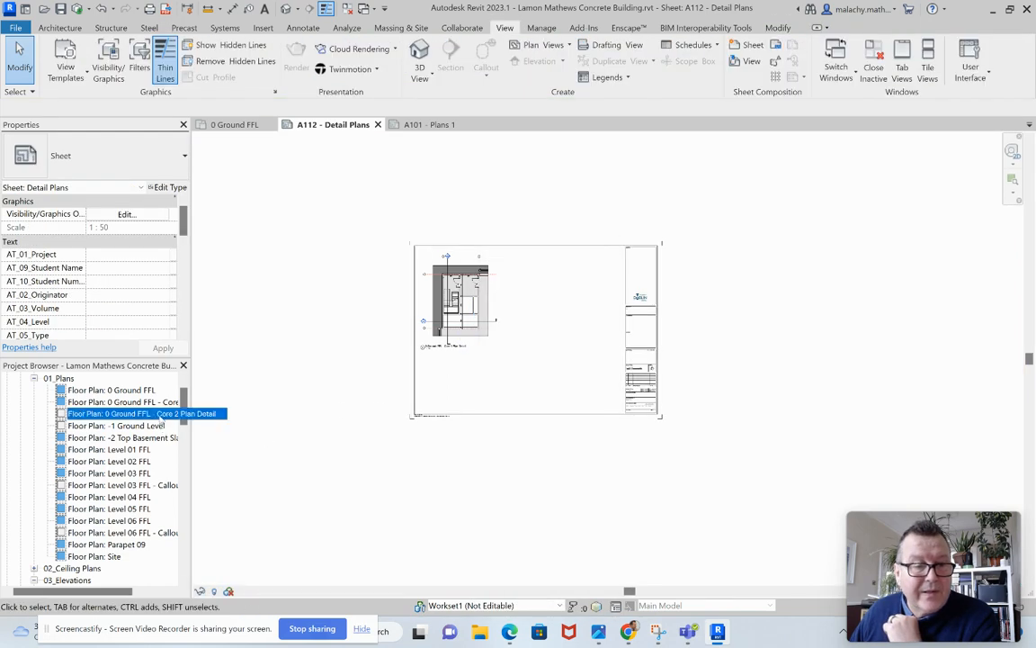
{"action": "left_click", "coordinate": [559, 343]}
Activate the Core 2 Plan Detail viewport, set its view scale to 1:50, and deactivate it again.
{"action": "right_click", "coordinate": [575, 373]}
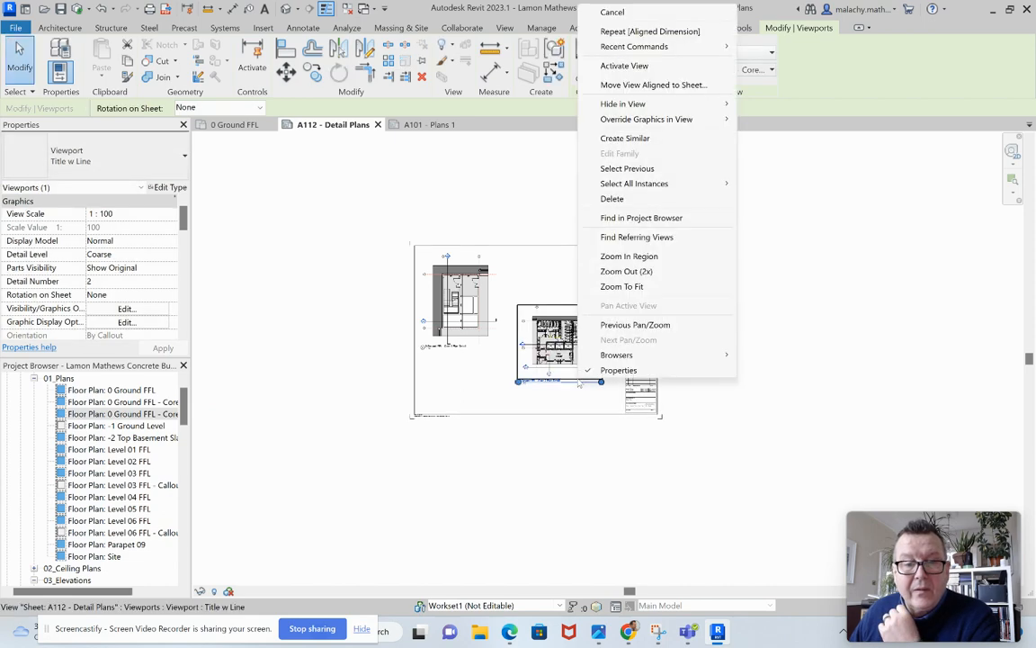
{"action": "key", "text": "Escape"}
{"action": "right_click", "coordinate": [567, 368]}
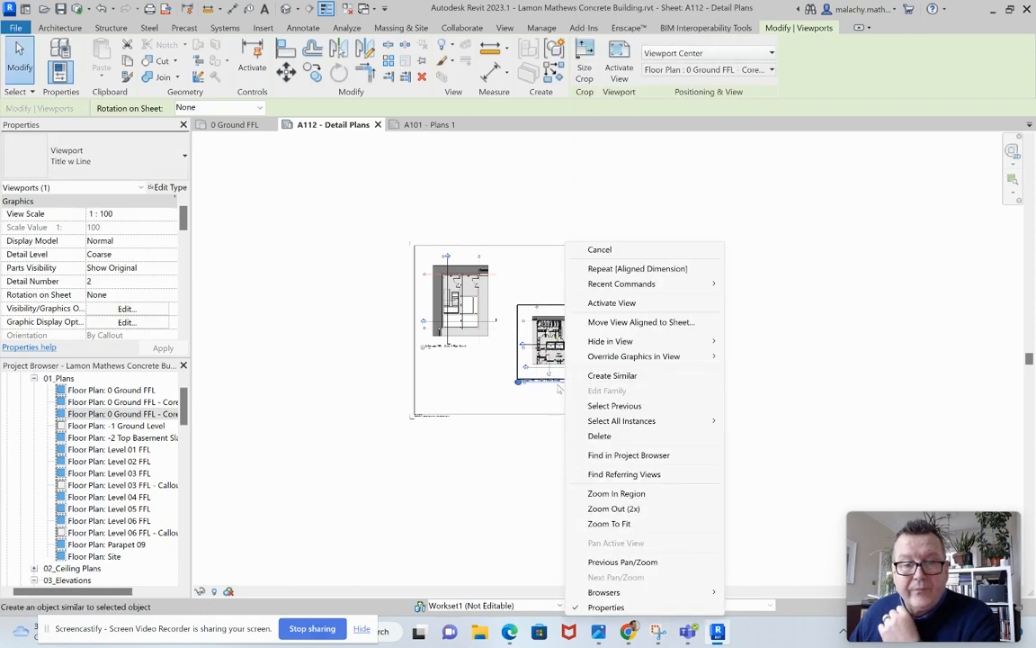
{"action": "scroll", "coordinate": [568, 369], "scroll_direction": "up", "scroll_amount": 2}
{"action": "scroll", "coordinate": [568, 367], "scroll_direction": "up", "scroll_amount": 3}
{"action": "scroll", "coordinate": [567, 368], "scroll_direction": "up", "scroll_amount": 4}
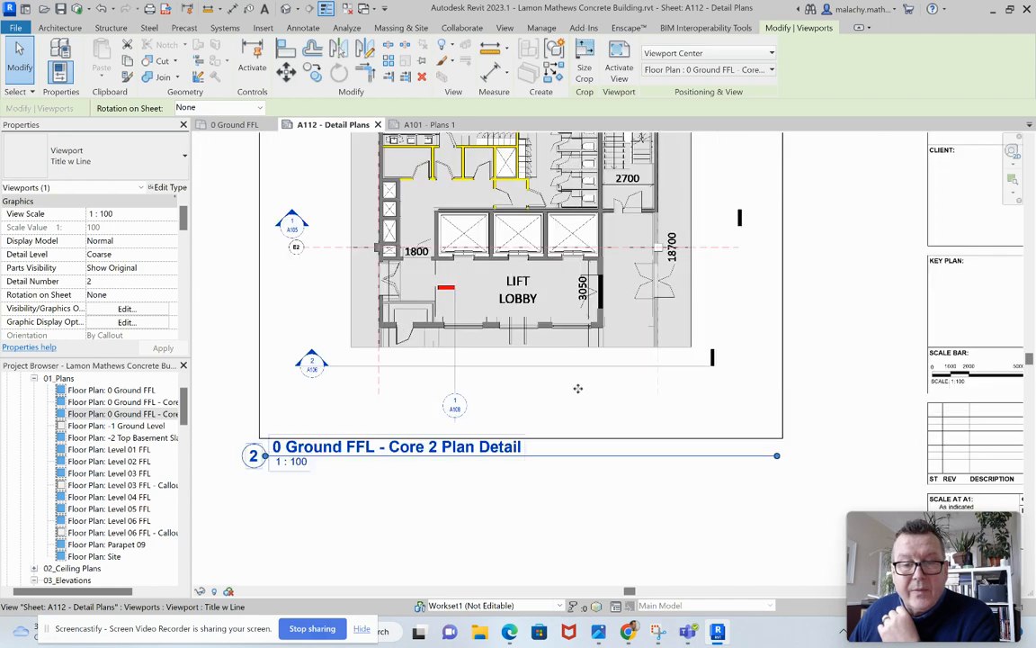
{"action": "right_click", "coordinate": [578, 387]}
{"action": "left_click", "coordinate": [623, 78]}
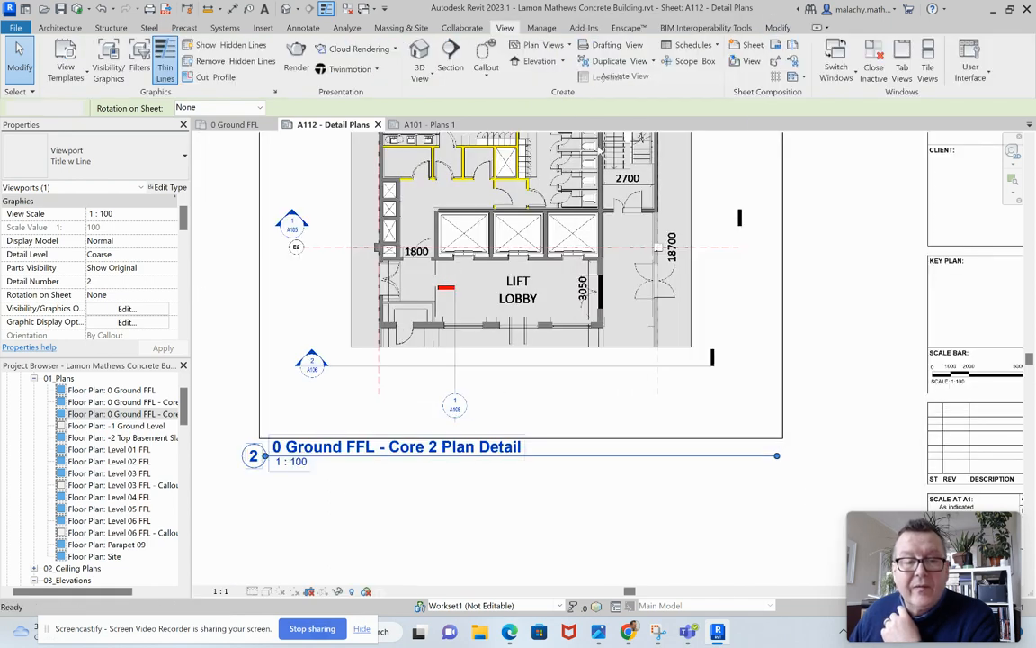
{"action": "left_click", "coordinate": [221, 591]}
{"action": "left_click", "coordinate": [239, 487]}
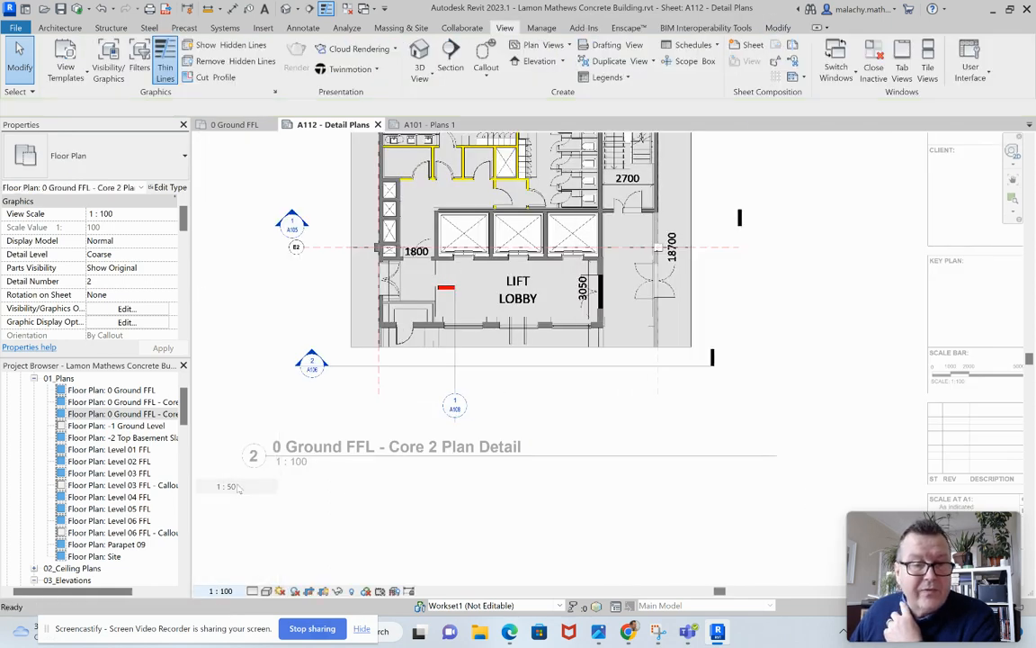
{"action": "right_click", "coordinate": [537, 363]}
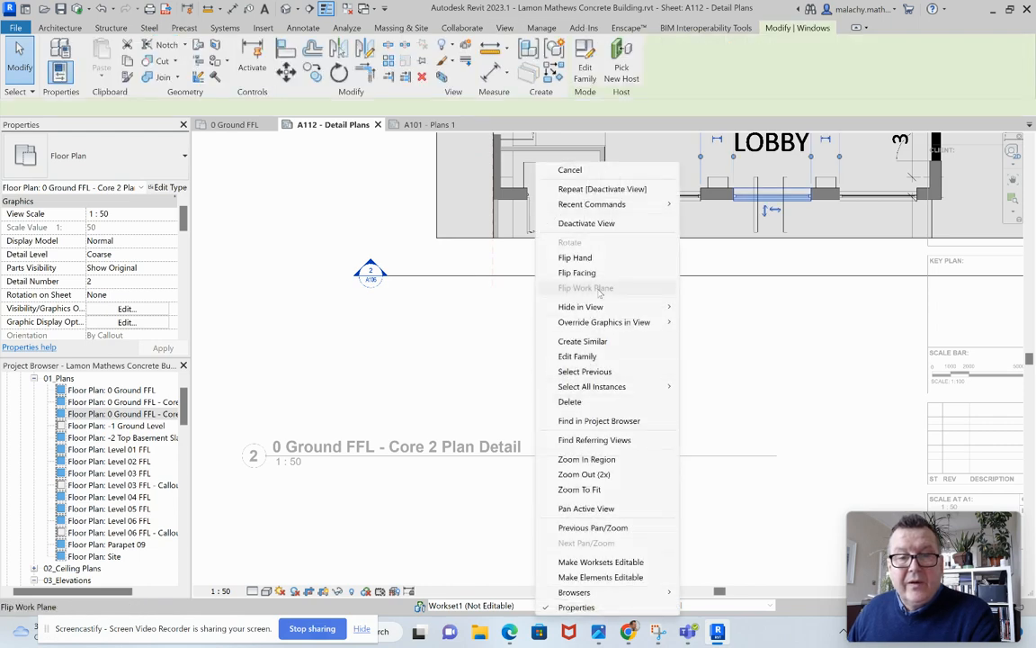
{"action": "left_click", "coordinate": [585, 223]}
Move the Core 2 viewport between the Core 1 plan and the title block, nudging it upward within the sheet border.
{"action": "scroll", "coordinate": [602, 352], "scroll_direction": "down", "scroll_amount": 2}
{"action": "scroll", "coordinate": [602, 352], "scroll_direction": "down", "scroll_amount": 3}
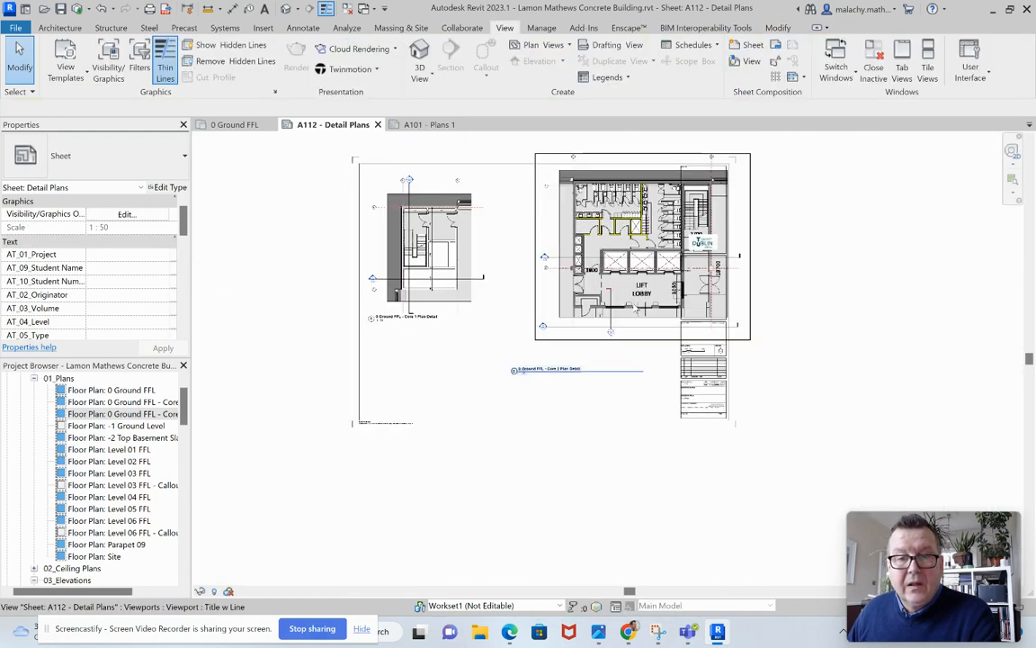
{"action": "left_click", "coordinate": [656, 261]}
{"action": "left_click_drag", "start_coordinate": [657, 261], "coordinate": [530, 320]}
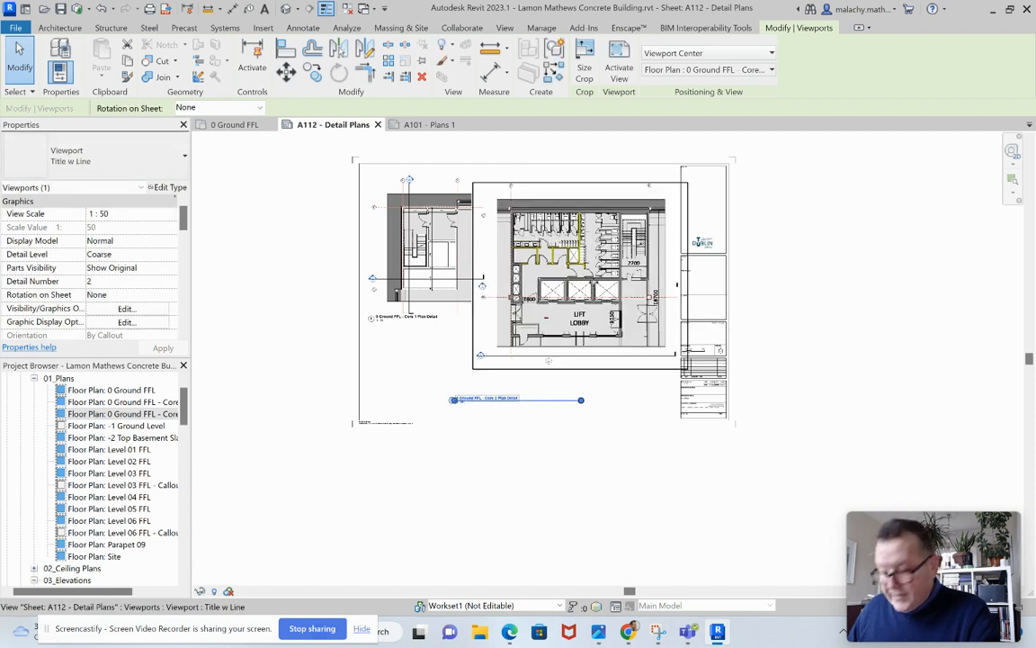
{"action": "key", "text": "Up"}
{"action": "key", "text": "Up"}
{"action": "key", "text": "Up"}
{"action": "key", "text": "Up"}
{"action": "key", "text": "Up"}
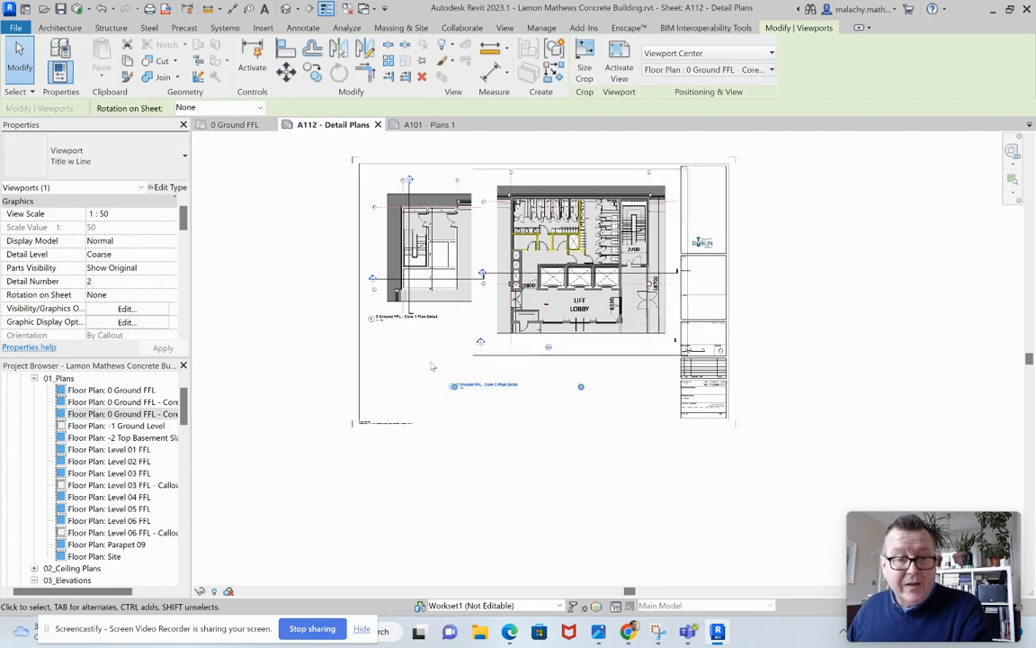
Nudge the Core 1 viewport and the Core 2 viewport further up towards the sheet's upper border.
{"action": "left_click", "coordinate": [441, 256]}
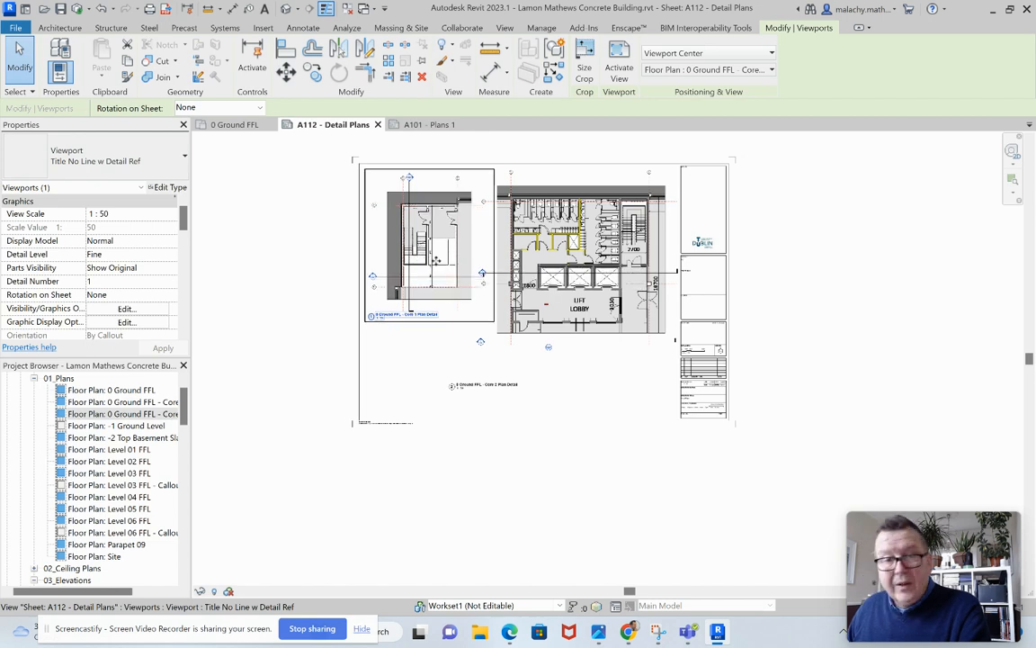
{"action": "key", "text": "Up"}
{"action": "key", "text": "Up"}
{"action": "left_click", "coordinate": [564, 249]}
{"action": "key", "text": "Up"}
{"action": "key", "text": "Up"}
{"action": "key", "text": "Up"}
{"action": "key", "text": "Up"}
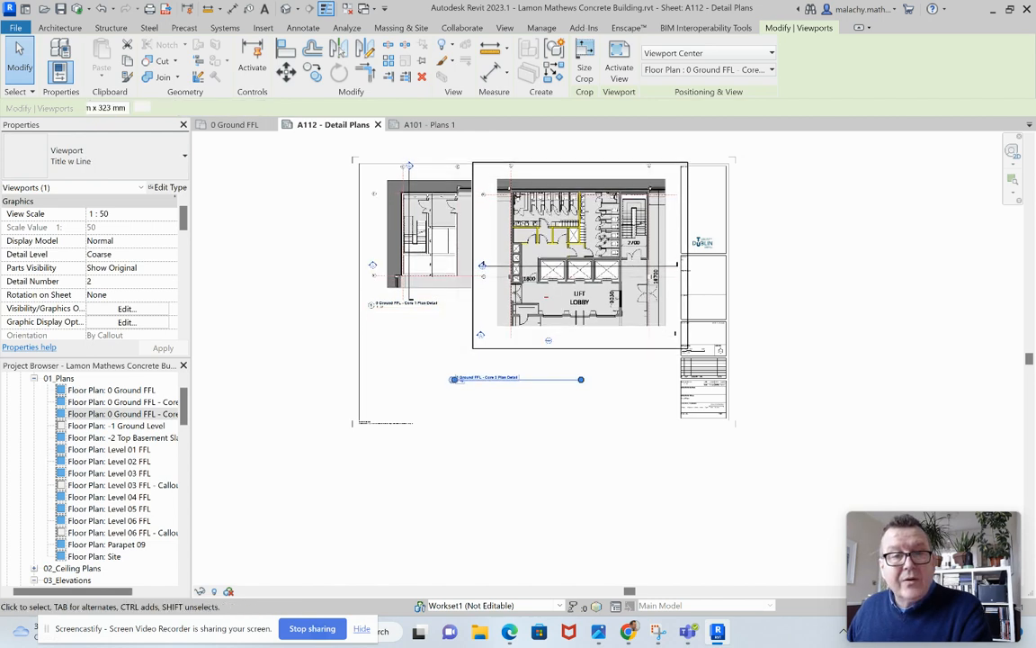
Activate the Core 2 Plan Detail viewport, temporarily hide the imported DWG drawing in it, and deactivate the viewport.
{"action": "left_click", "coordinate": [502, 404]}
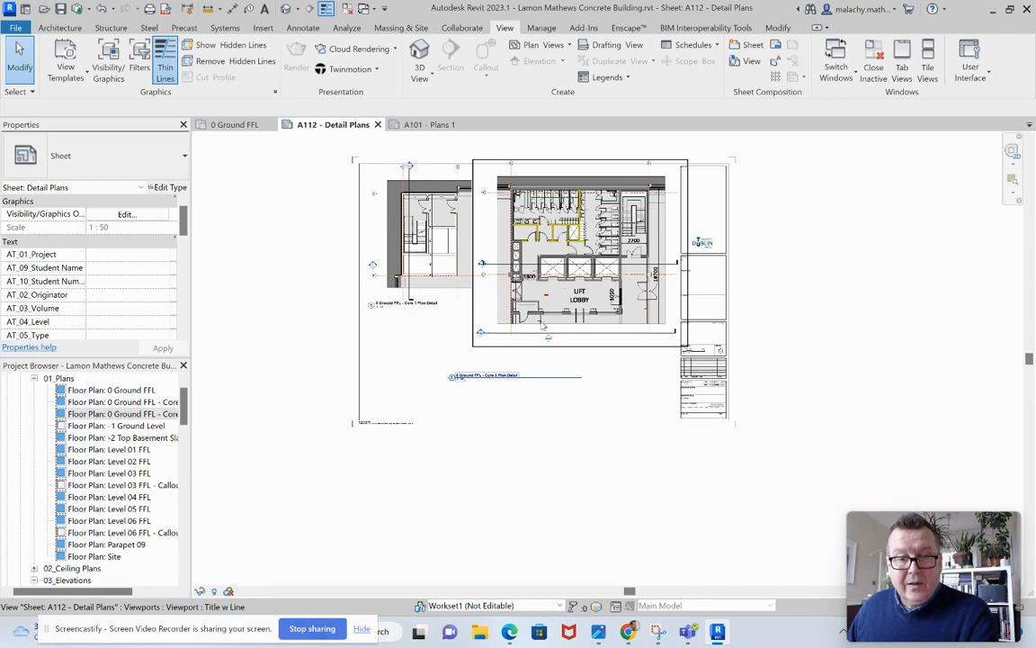
{"action": "scroll", "coordinate": [556, 326], "scroll_direction": "up", "scroll_amount": 5}
{"action": "right_click", "coordinate": [635, 243]}
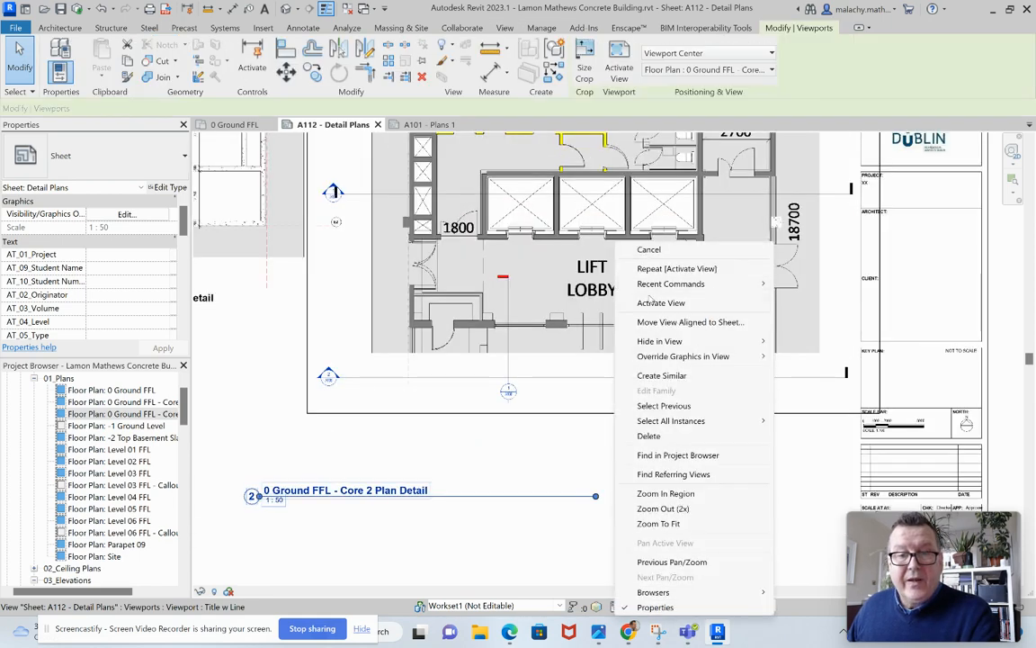
{"action": "left_click", "coordinate": [654, 304]}
{"action": "left_click", "coordinate": [594, 289]}
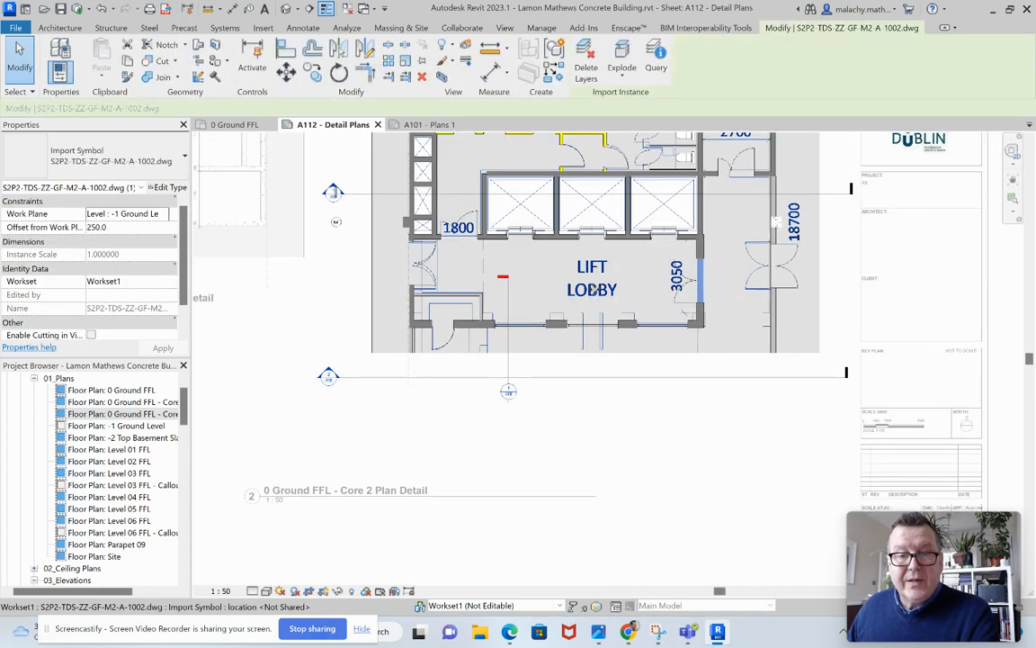
{"action": "left_click", "coordinate": [337, 592]}
{"action": "left_click", "coordinate": [365, 557]}
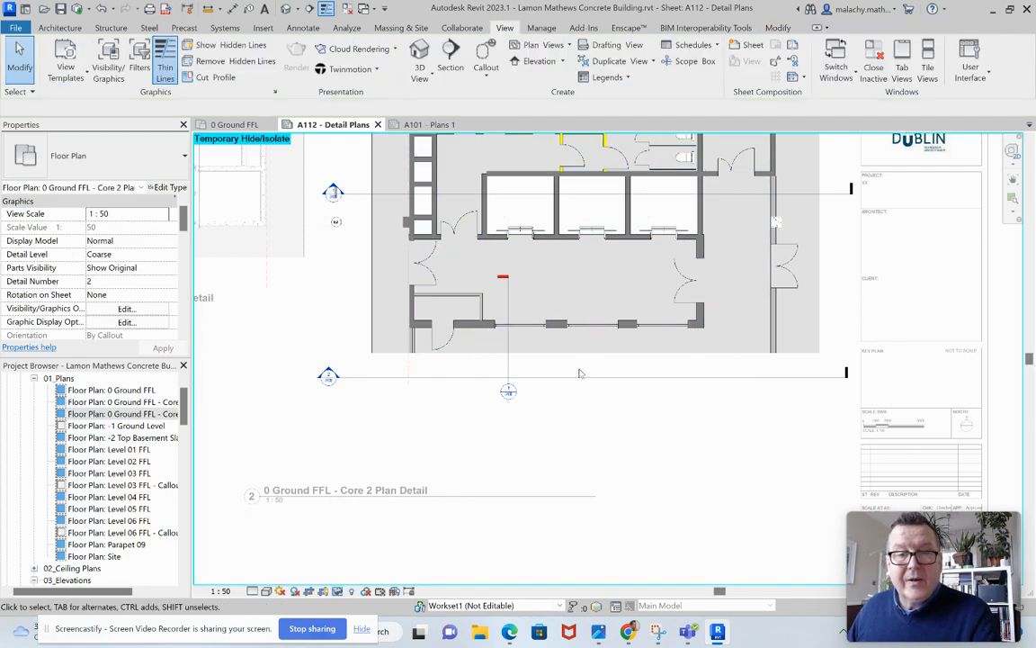
{"action": "scroll", "coordinate": [579, 373], "scroll_direction": "down", "scroll_amount": 3}
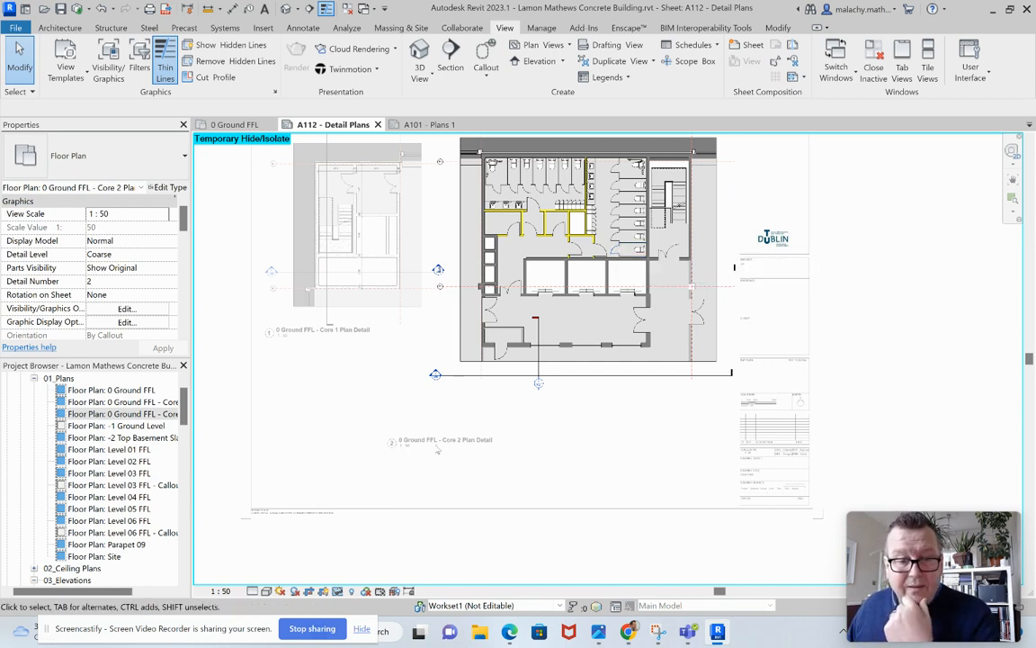
{"action": "right_click", "coordinate": [602, 323]}
{"action": "left_click", "coordinate": [641, 378]}
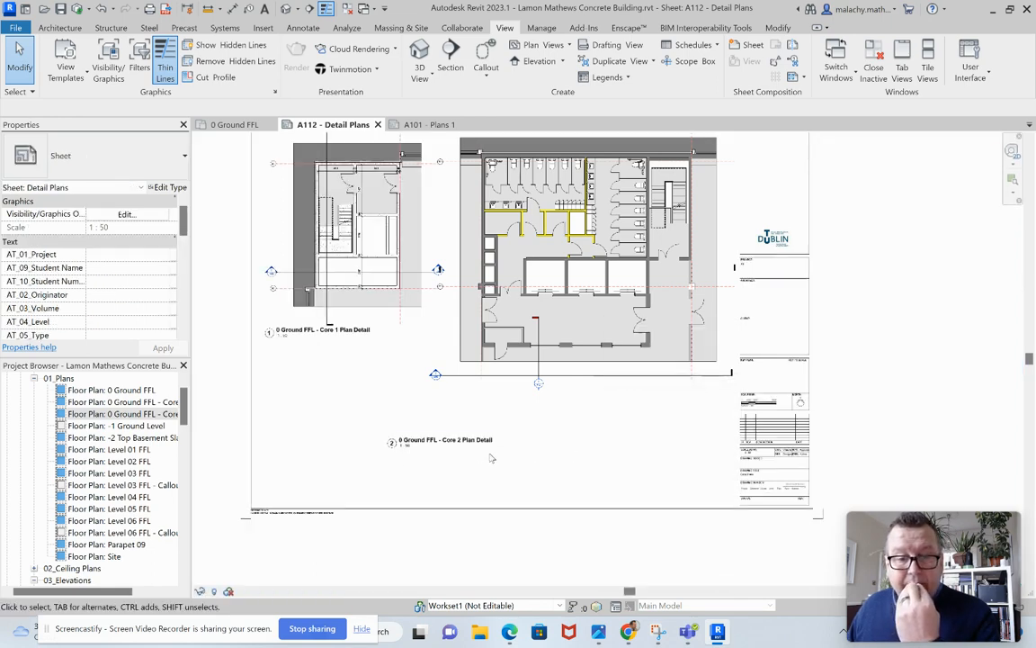
Change the Core 2 viewport type to Title No Line w Detail Ref and move its title directly beneath the plan.
{"action": "left_click", "coordinate": [511, 315]}
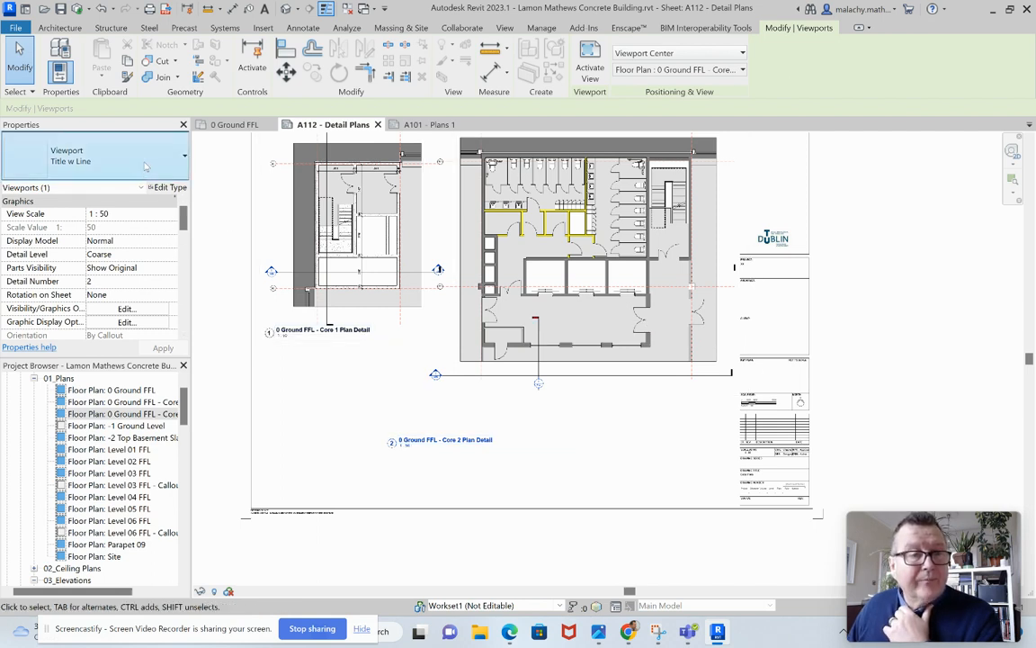
{"action": "left_click", "coordinate": [99, 154]}
{"action": "left_click", "coordinate": [105, 310]}
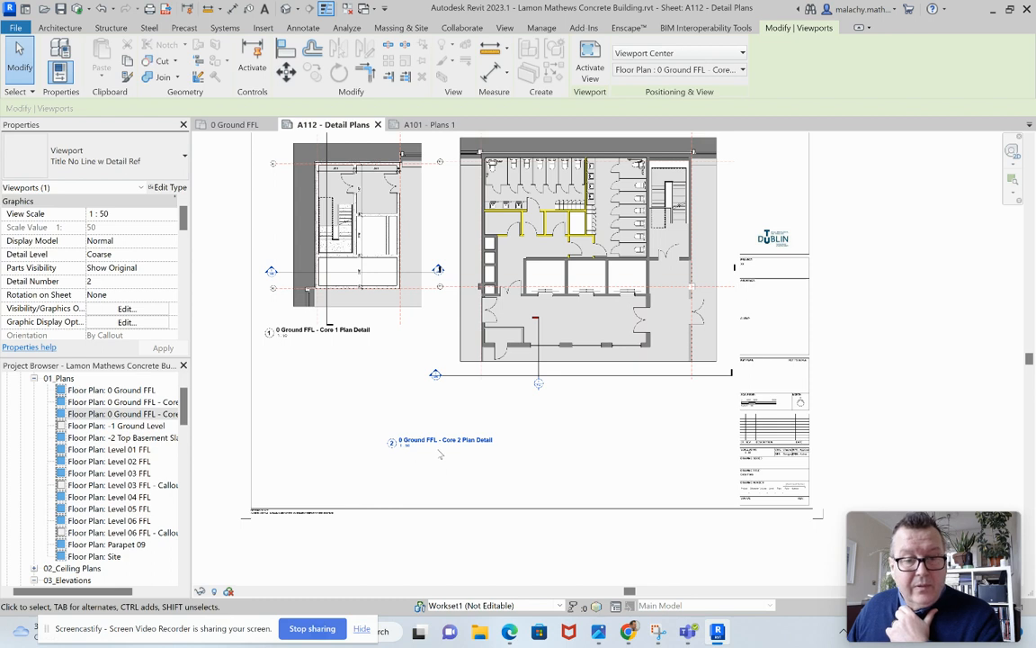
{"action": "left_click_drag", "start_coordinate": [454, 430], "coordinate": [509, 374]}
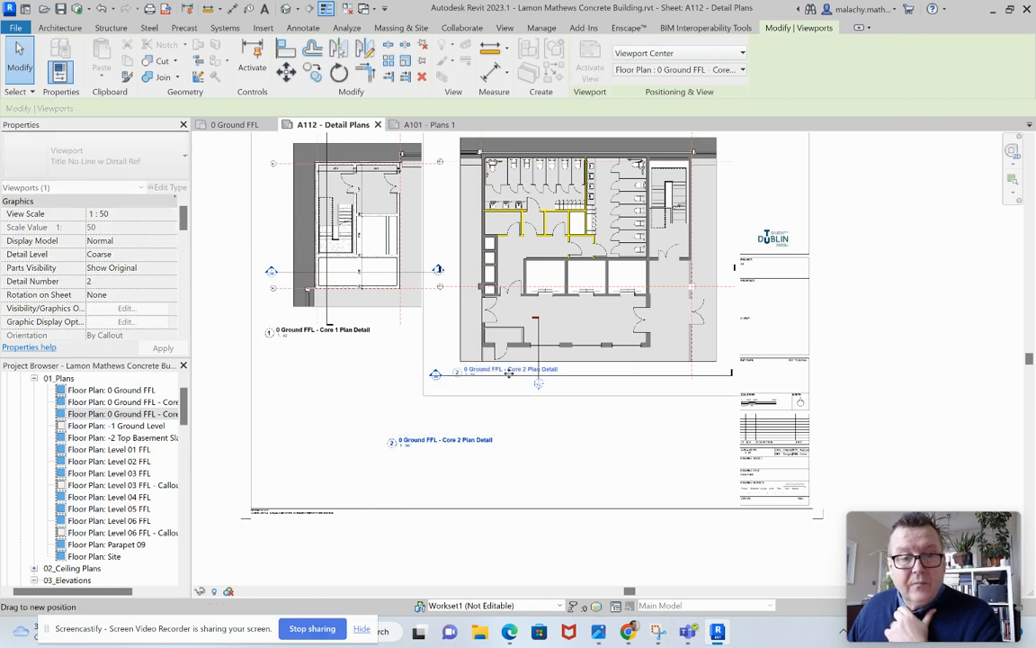
{"action": "left_click", "coordinate": [365, 414]}
{"action": "scroll", "coordinate": [364, 414], "scroll_direction": "down", "scroll_amount": 1}
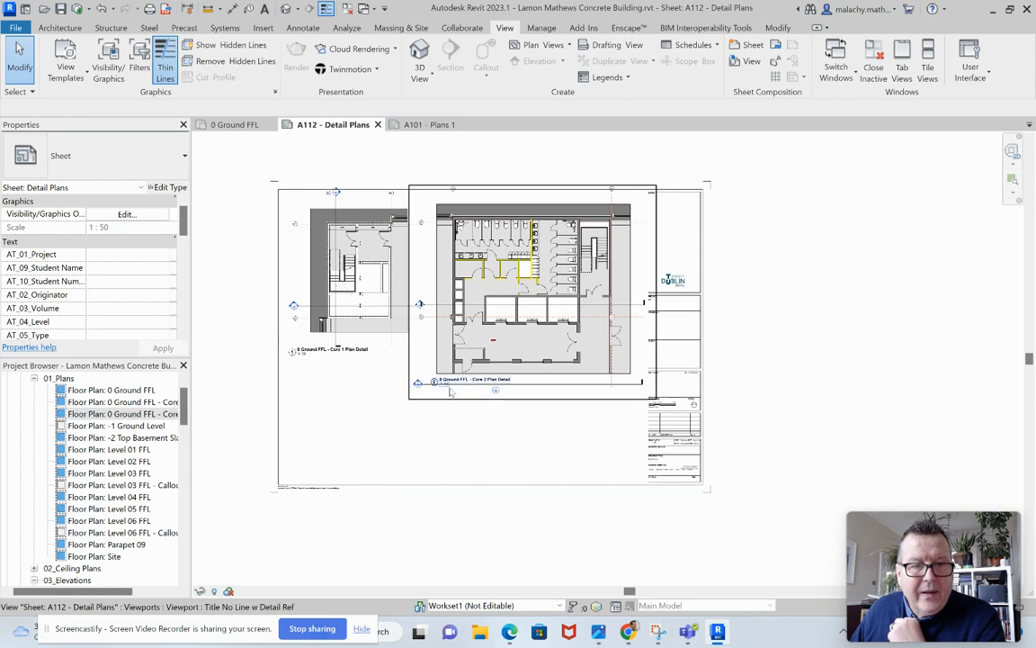
Activate the Core 2 Plan Detail viewport, set its detail level to Fine, and deactivate it.
{"action": "right_click", "coordinate": [530, 342]}
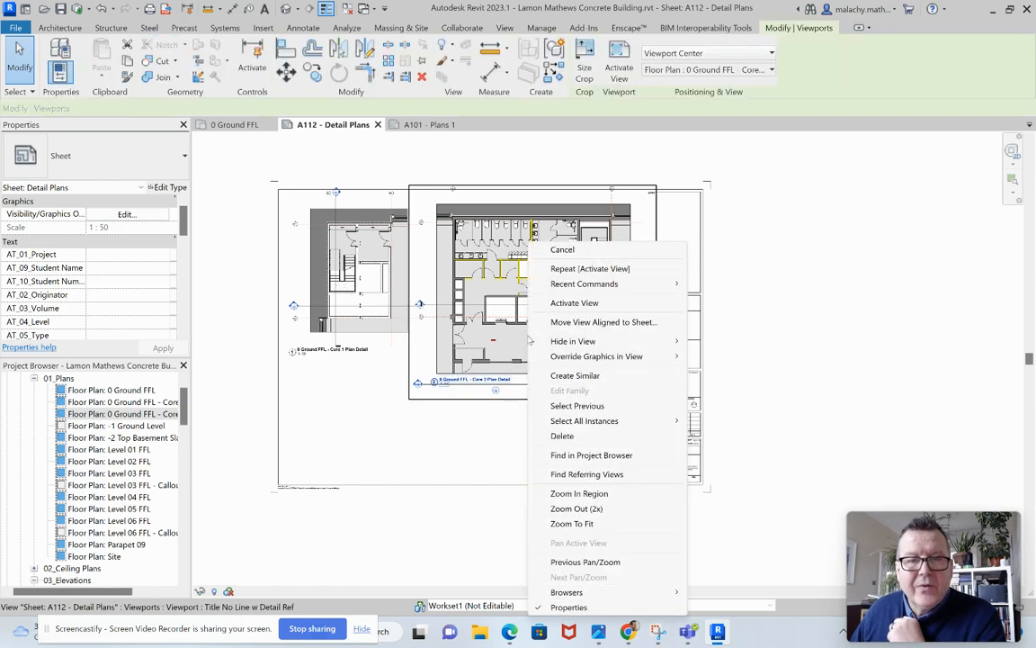
{"action": "left_click", "coordinate": [557, 302]}
{"action": "left_click", "coordinate": [252, 591]}
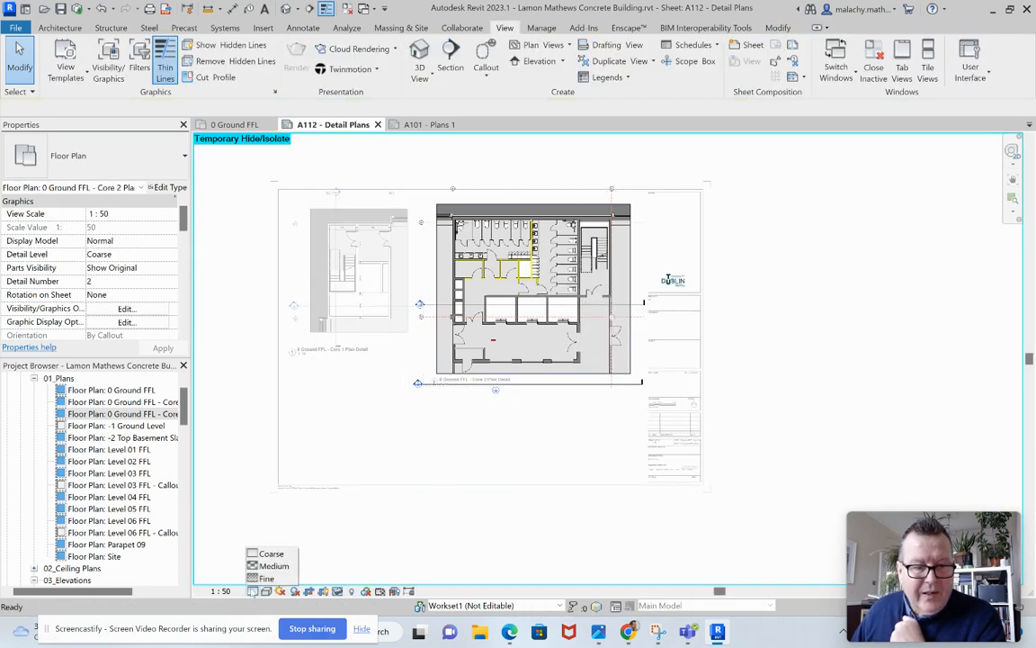
{"action": "left_click", "coordinate": [266, 578]}
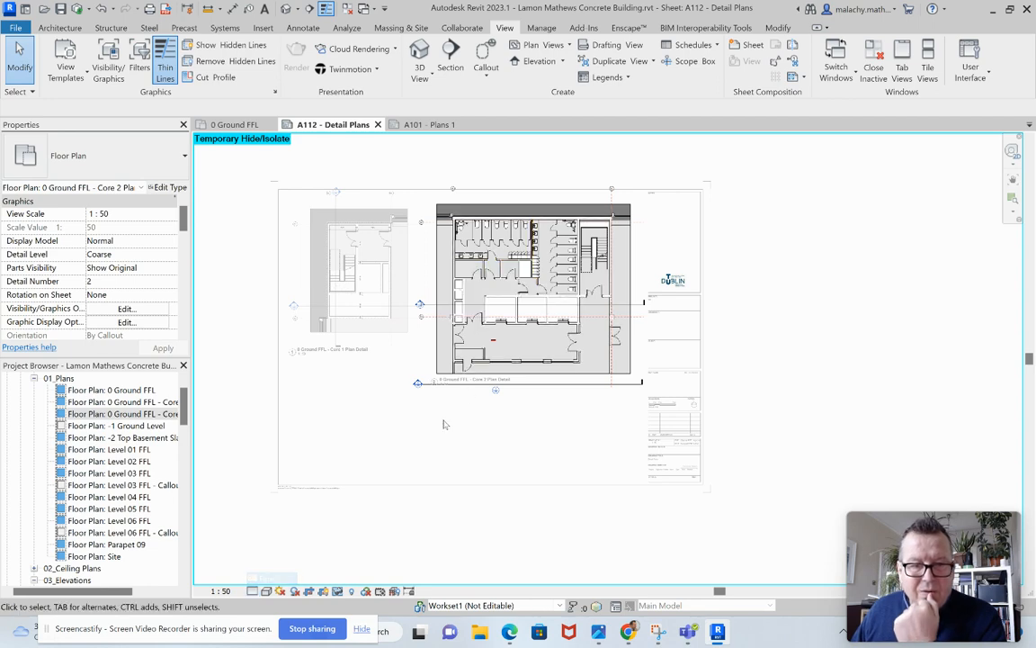
{"action": "right_click", "coordinate": [534, 338]}
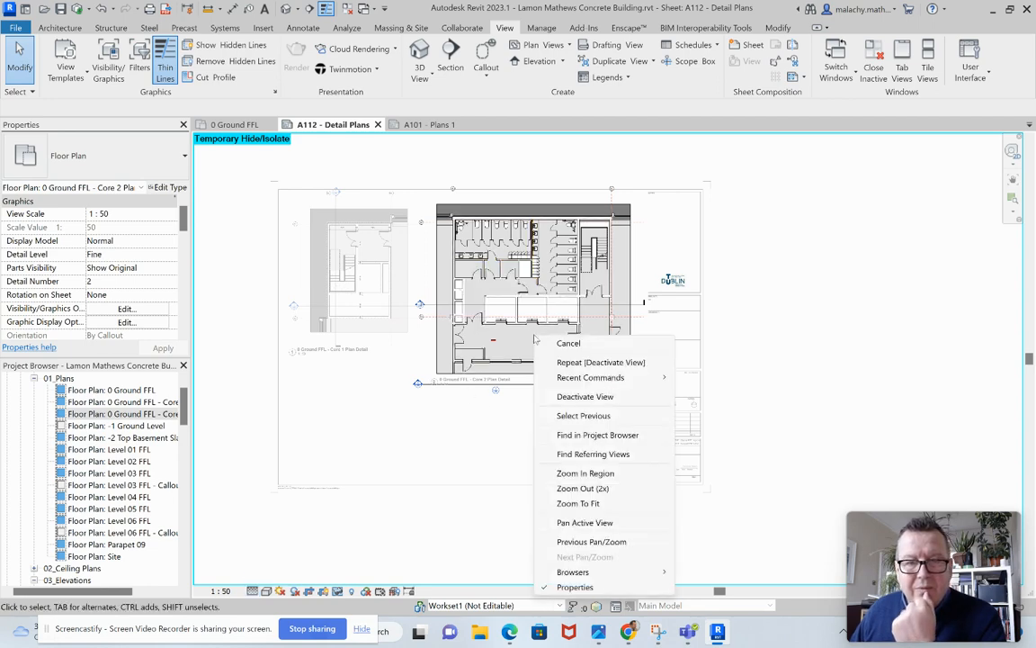
{"action": "left_click", "coordinate": [573, 402]}
{"action": "scroll", "coordinate": [539, 317], "scroll_direction": "up", "scroll_amount": 3}
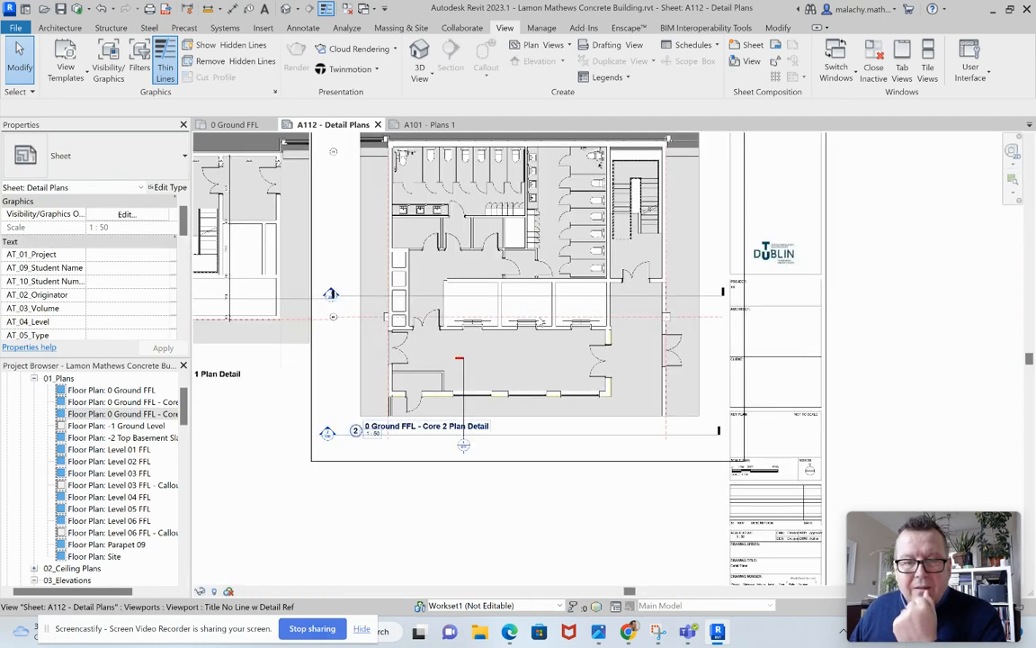
{"action": "scroll", "coordinate": [521, 396], "scroll_direction": "down", "scroll_amount": 3}
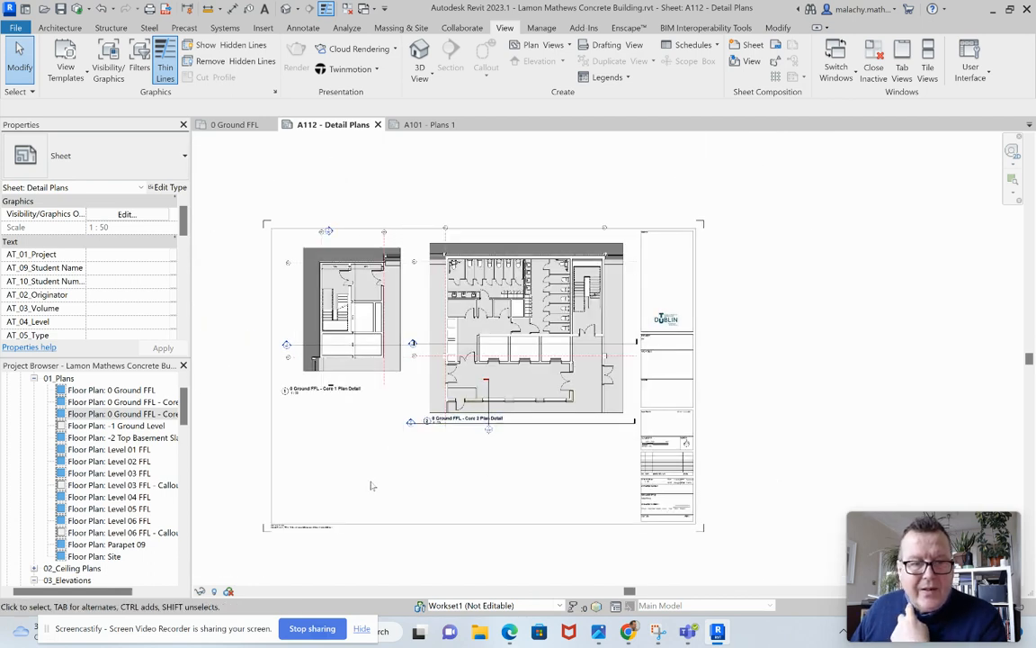
Draw a rectangular callout around the stair core between grids Ek and El in the 0 Ground FFL plan.
{"action": "left_click", "coordinate": [229, 124]}
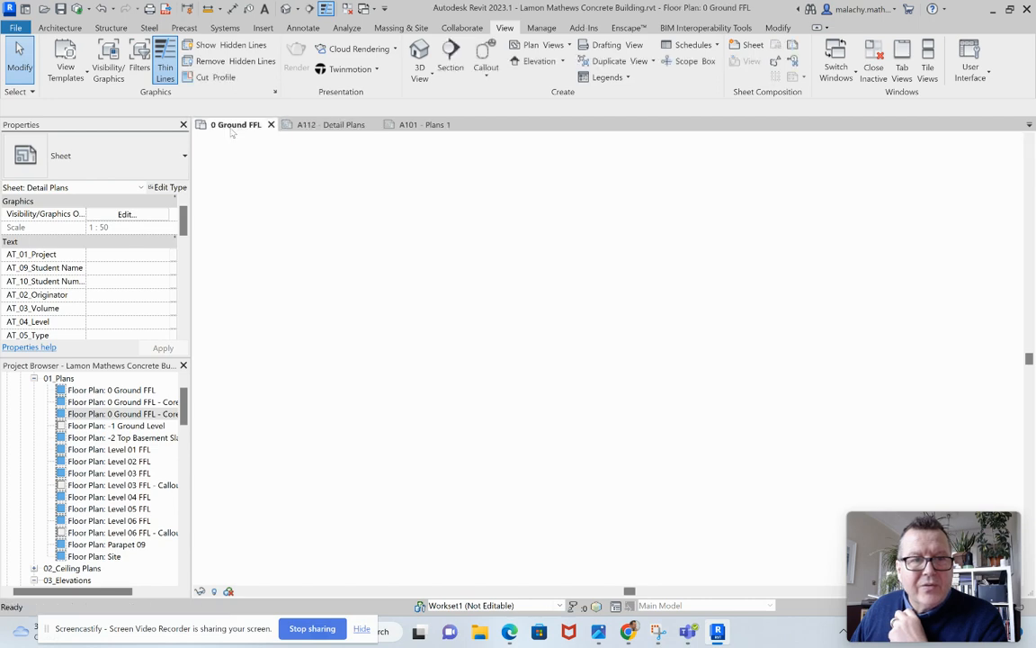
{"action": "scroll", "coordinate": [594, 404], "scroll_direction": "down", "scroll_amount": 3}
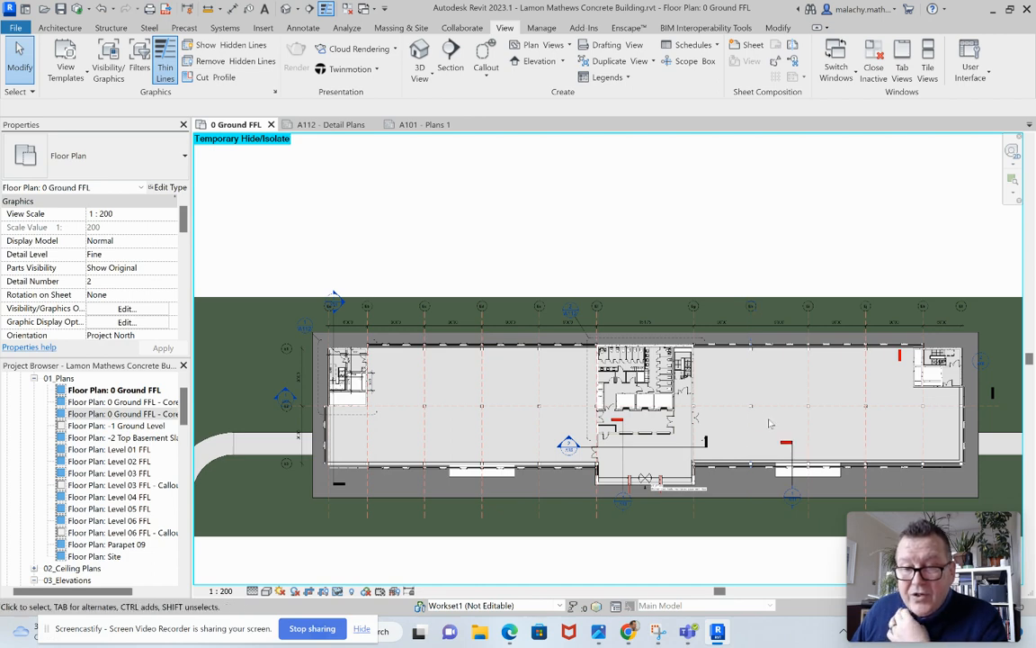
{"action": "left_click", "coordinate": [486, 77]}
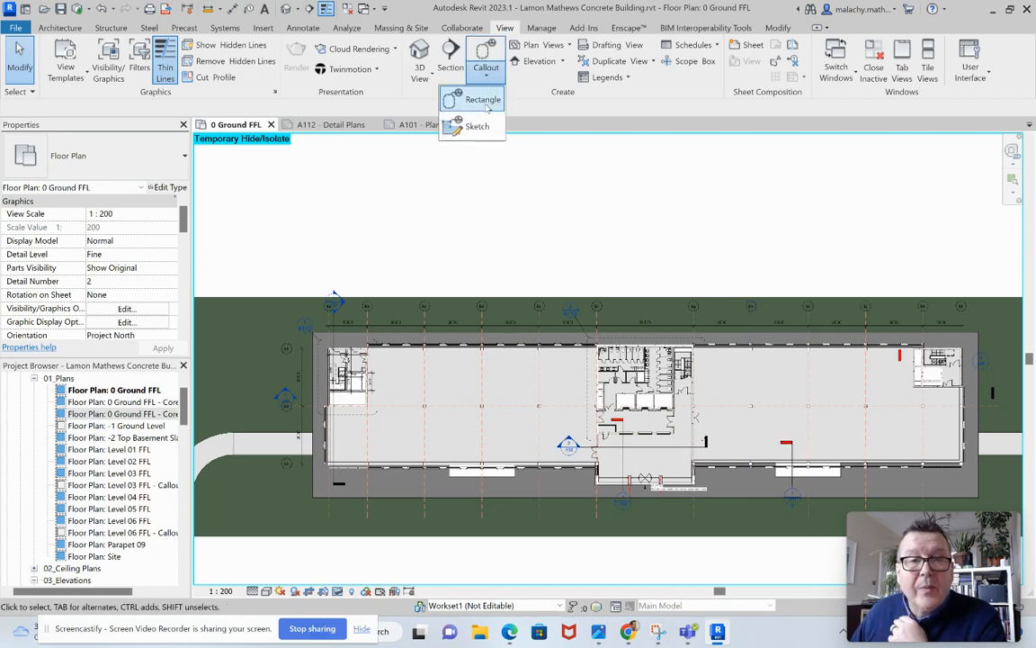
{"action": "left_click", "coordinate": [483, 100]}
{"action": "scroll", "coordinate": [949, 378], "scroll_direction": "up", "scroll_amount": 5}
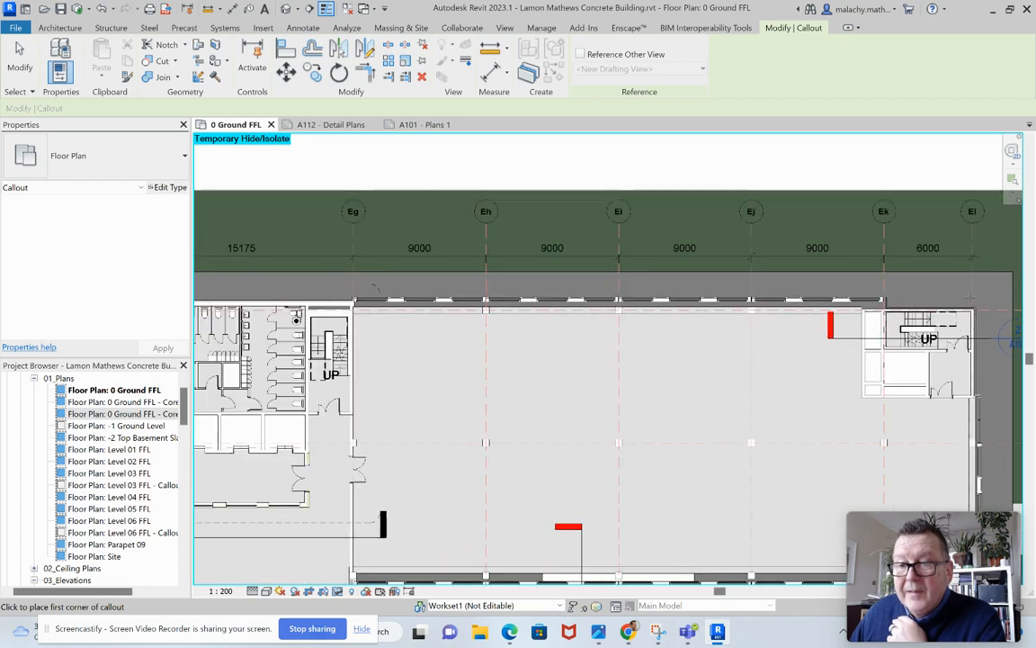
{"action": "left_click", "coordinate": [760, 372]}
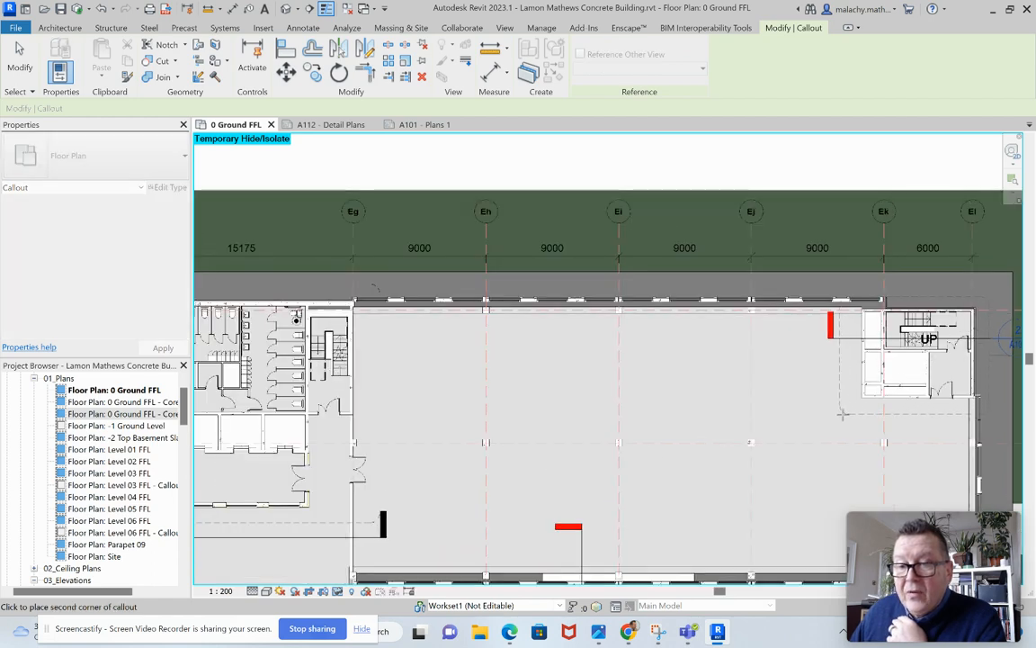
{"action": "left_click", "coordinate": [850, 412]}
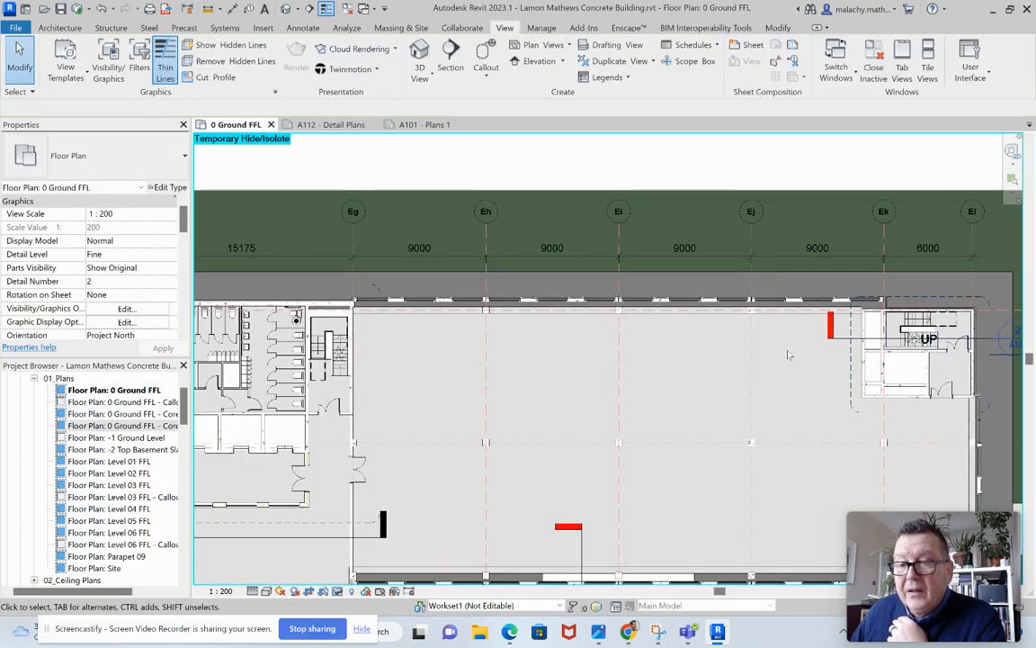
Move the new callout's head clear of the core, up beside grid Ej above the building.
{"action": "scroll", "coordinate": [777, 345], "scroll_direction": "down", "scroll_amount": 2}
{"action": "left_click", "coordinate": [902, 312]}
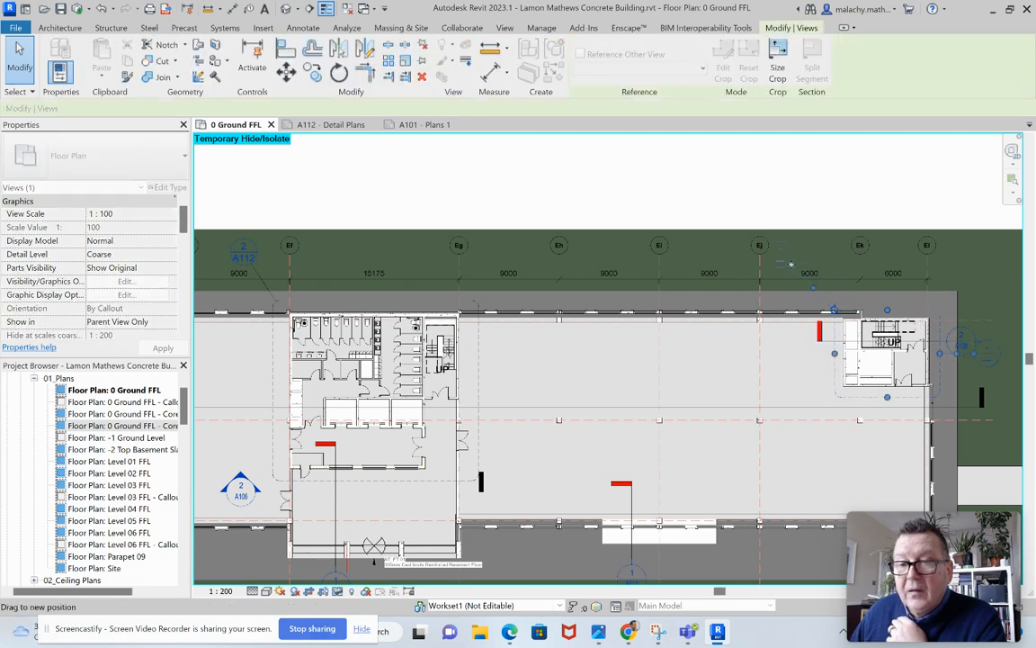
{"action": "left_click", "coordinate": [805, 363]}
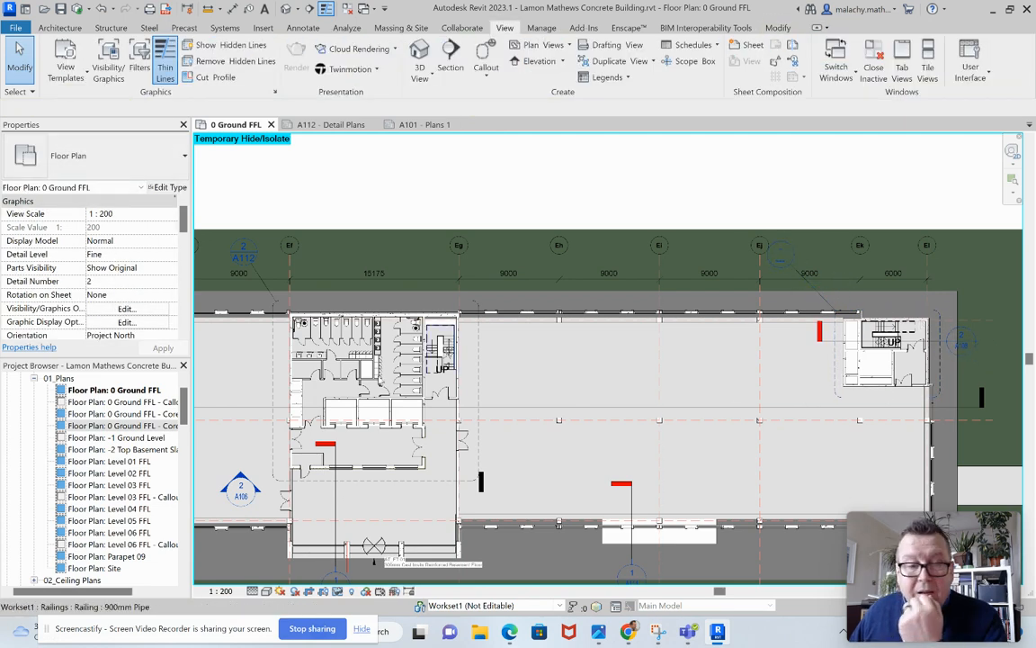
Rename the new callout view as 0 Ground FFL - Core 3 Plan Detail.
{"action": "right_click", "coordinate": [167, 401]}
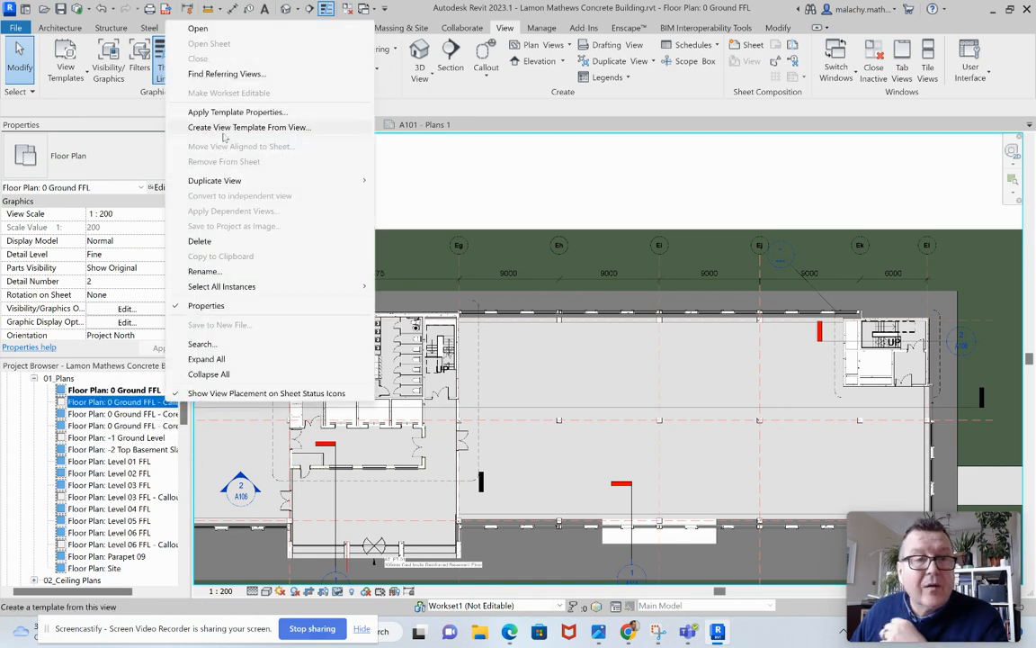
{"action": "left_click", "coordinate": [214, 271]}
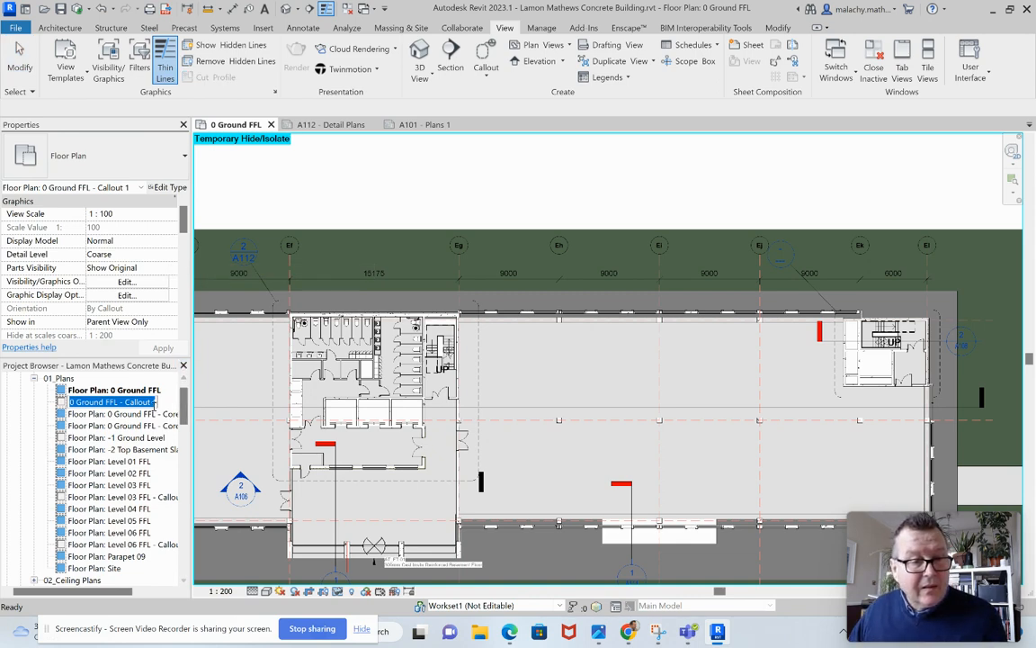
{"action": "double_click", "coordinate": [135, 402]}
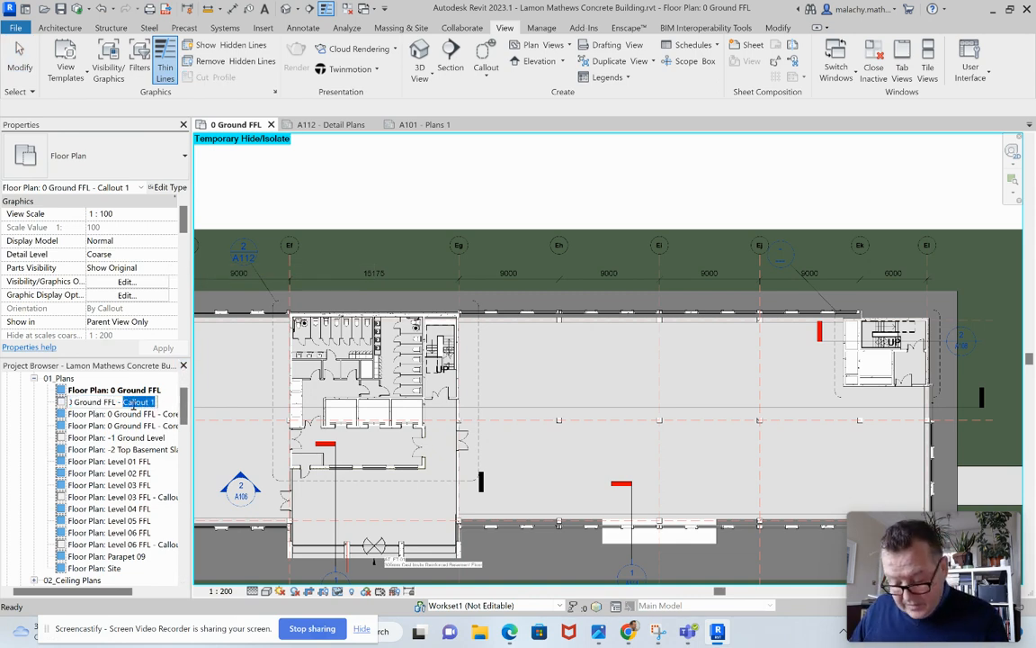
{"action": "type", "text": "Core"}
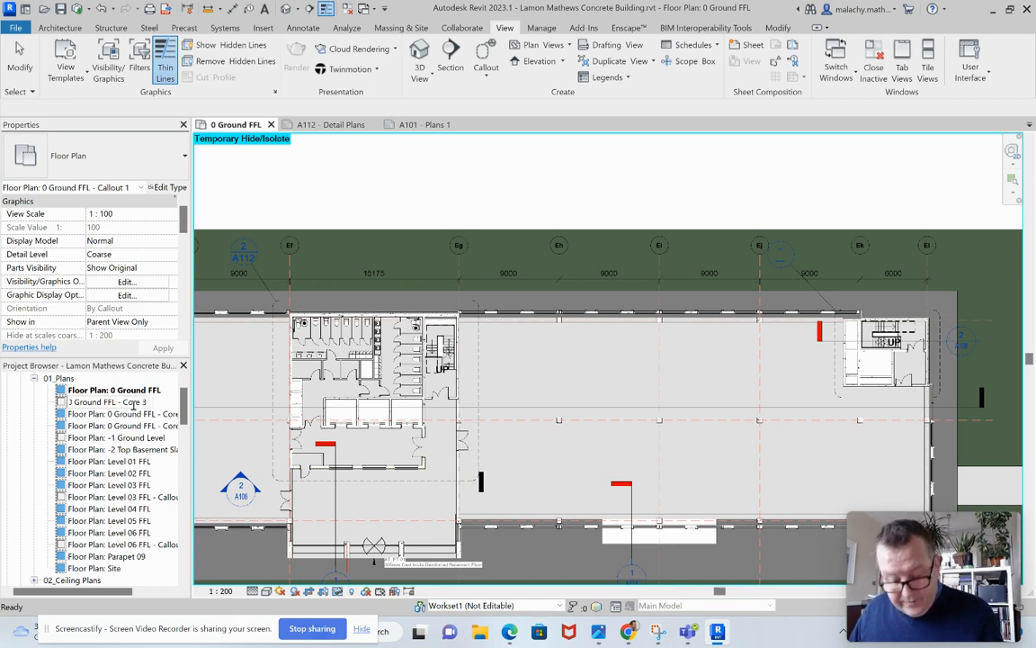
{"action": "type", "text": " 3 Plan Detail"}
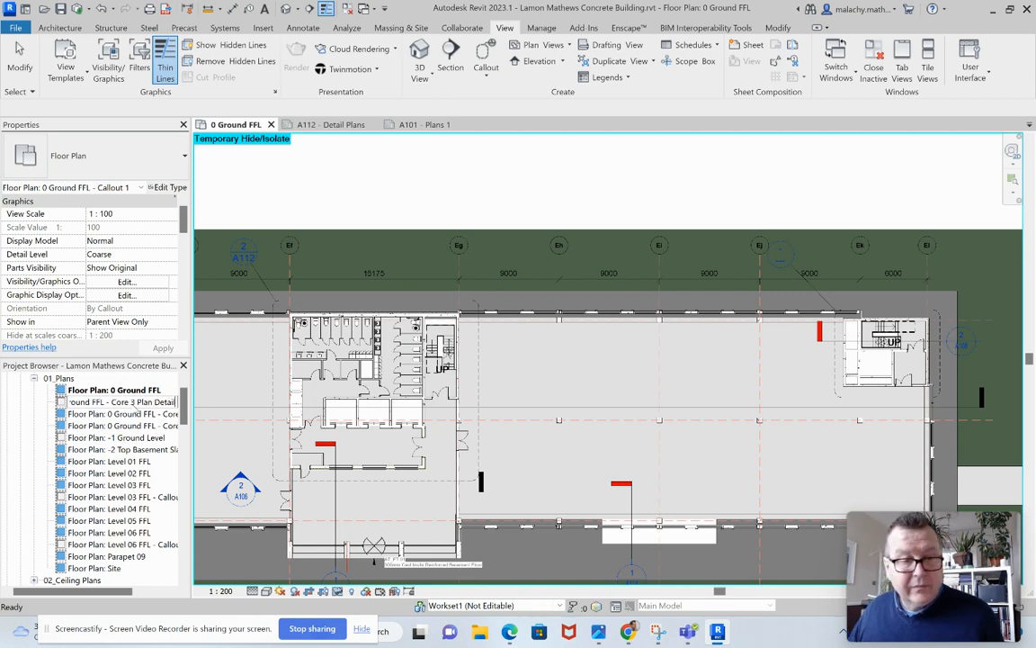
{"action": "key", "text": "Return"}
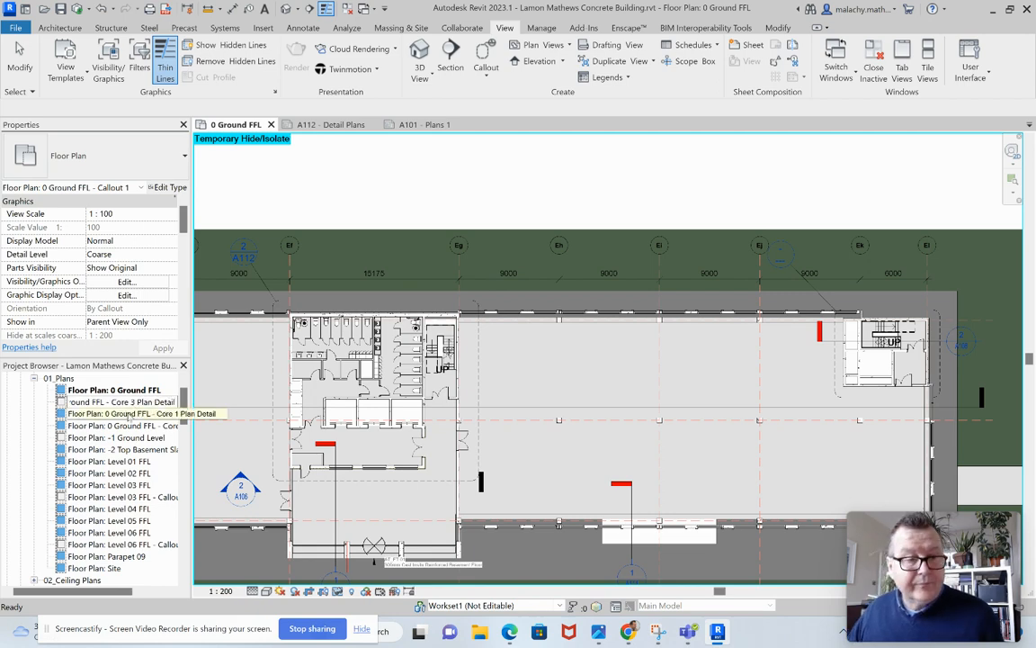
{"action": "left_click", "coordinate": [232, 447]}
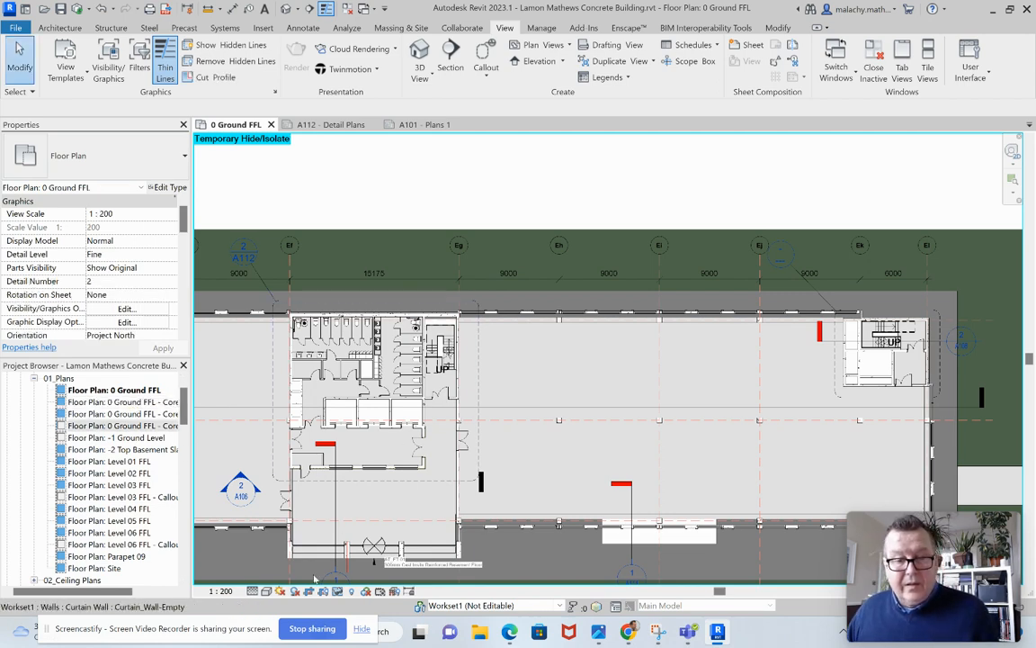
Place the 0 Ground FFL - Core 3 Plan Detail view on sheet A112 - Detail Plans, below the Core 2 plan.
{"action": "left_click", "coordinate": [347, 124]}
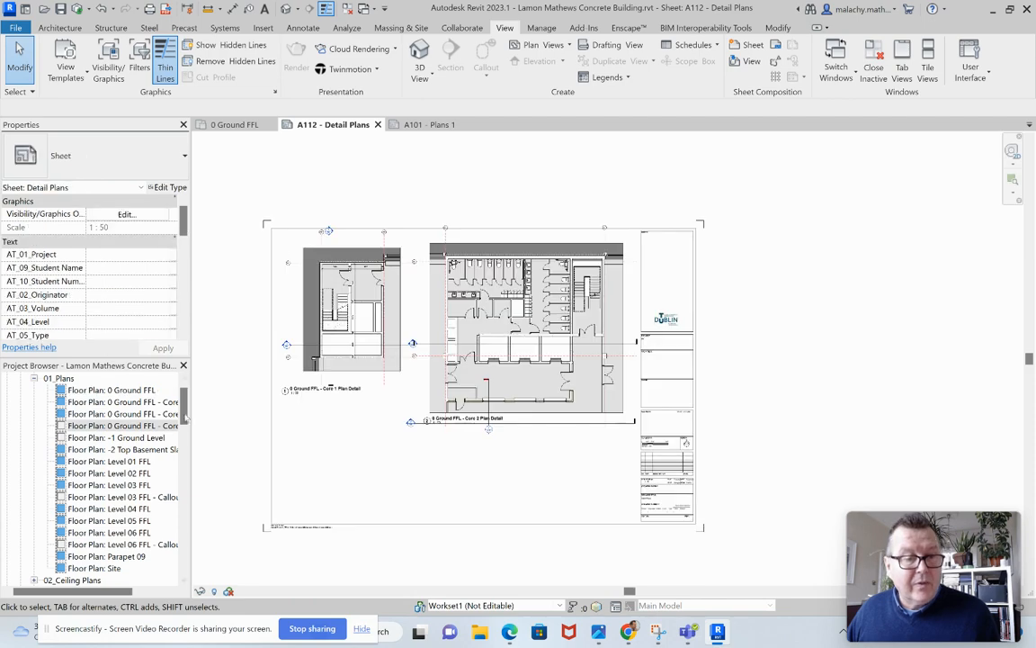
{"action": "left_click_drag", "start_coordinate": [165, 430], "coordinate": [349, 447]}
{"action": "left_click", "coordinate": [348, 444]}
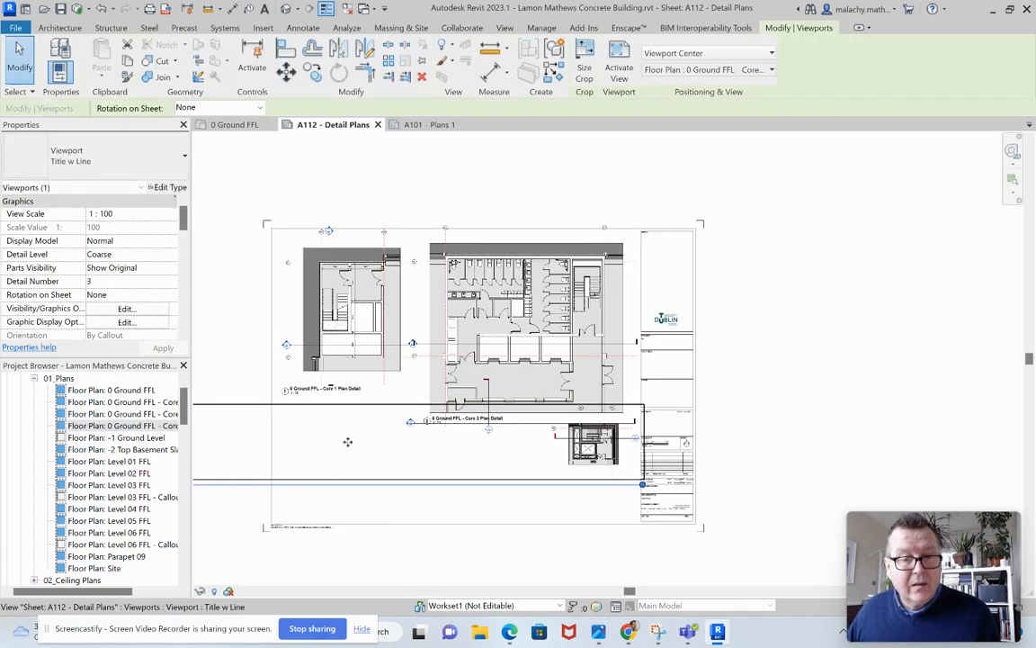
{"action": "scroll", "coordinate": [358, 446], "scroll_direction": "down", "scroll_amount": 3}
{"action": "middle_click_drag", "start_coordinate": [379, 459], "coordinate": [441, 448]}
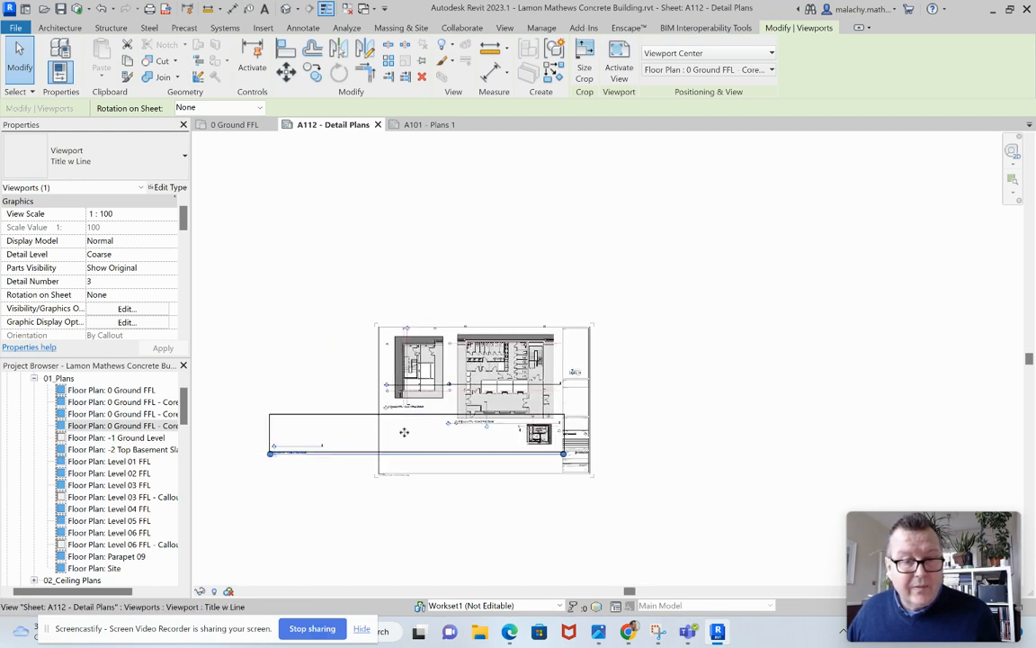
{"action": "scroll", "coordinate": [520, 449], "scroll_direction": "up", "scroll_amount": 4}
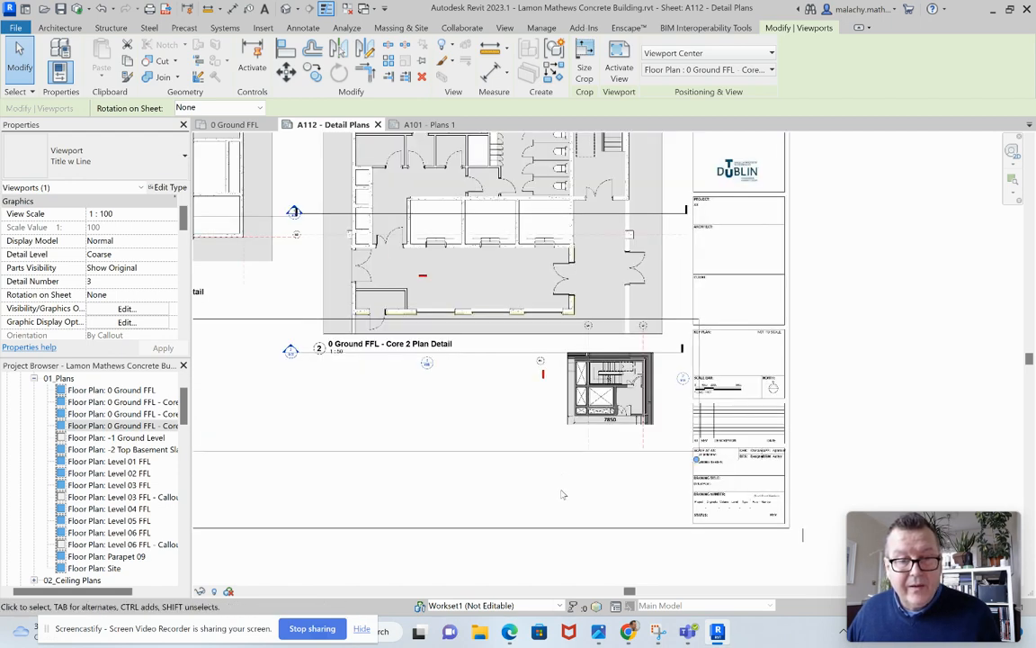
Activate the Core 3 plan view on the sheet and set its detail level to Fine and scale to 1:50.
{"action": "right_click", "coordinate": [499, 417]}
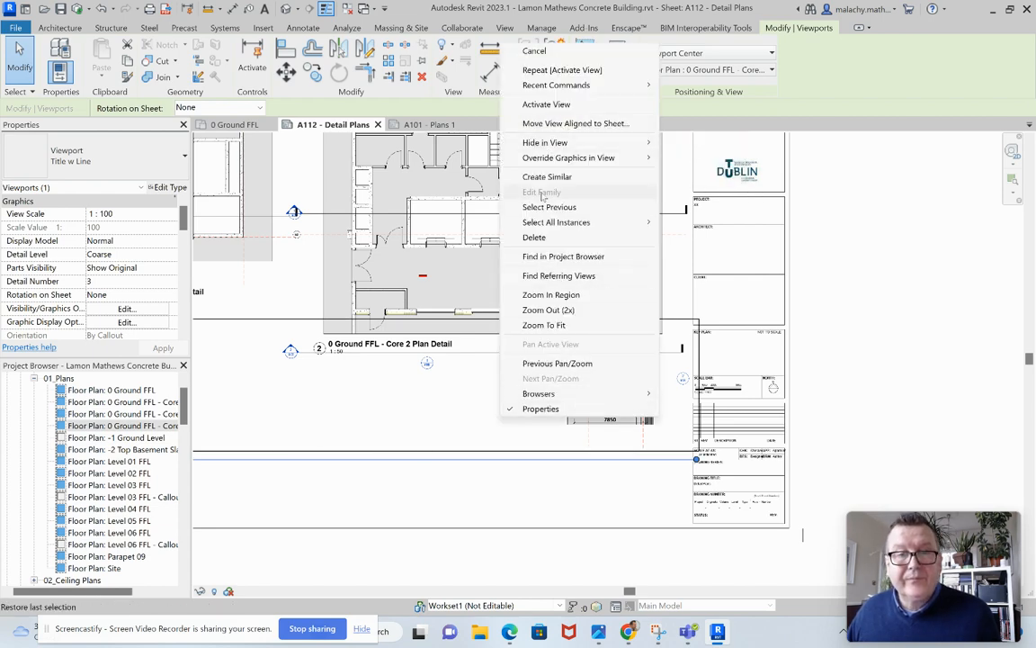
{"action": "left_click", "coordinate": [546, 104]}
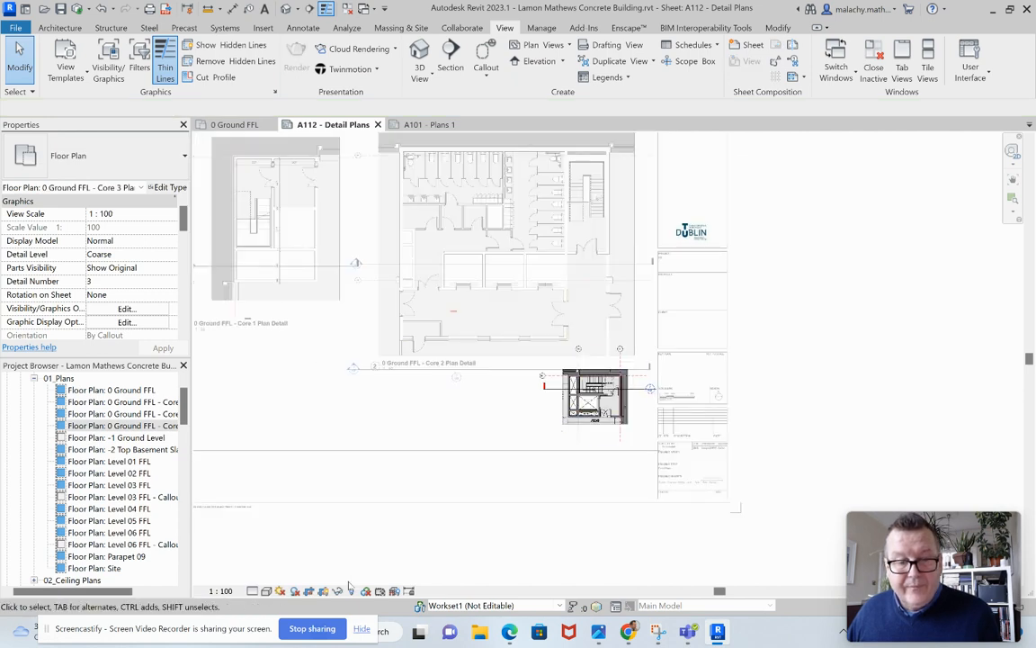
{"action": "left_click", "coordinate": [267, 590]}
{"action": "left_click", "coordinate": [258, 580]}
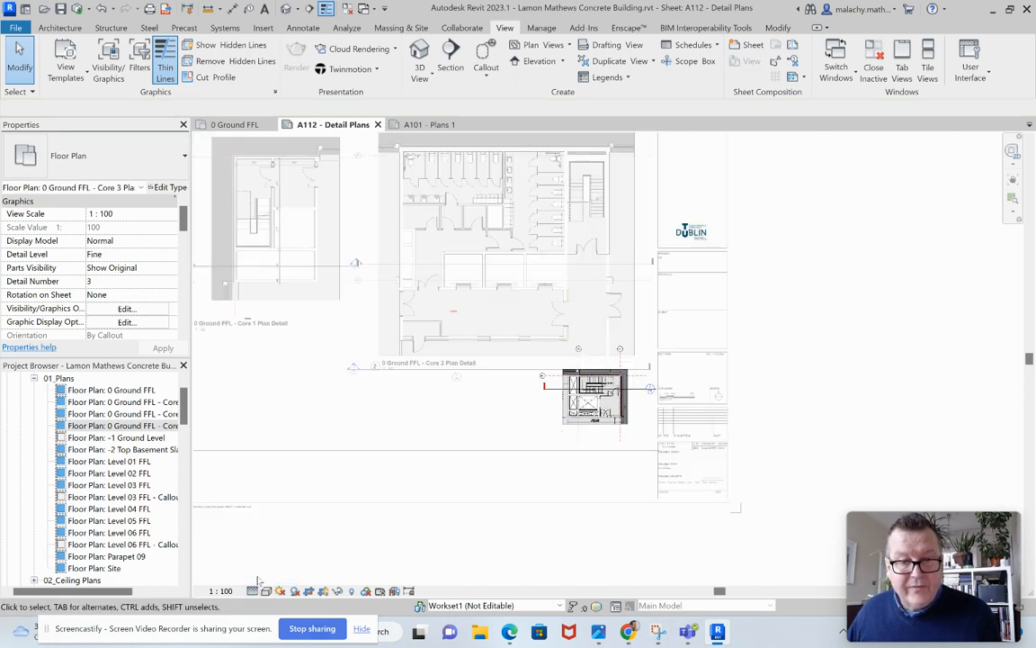
{"action": "left_click", "coordinate": [221, 591]}
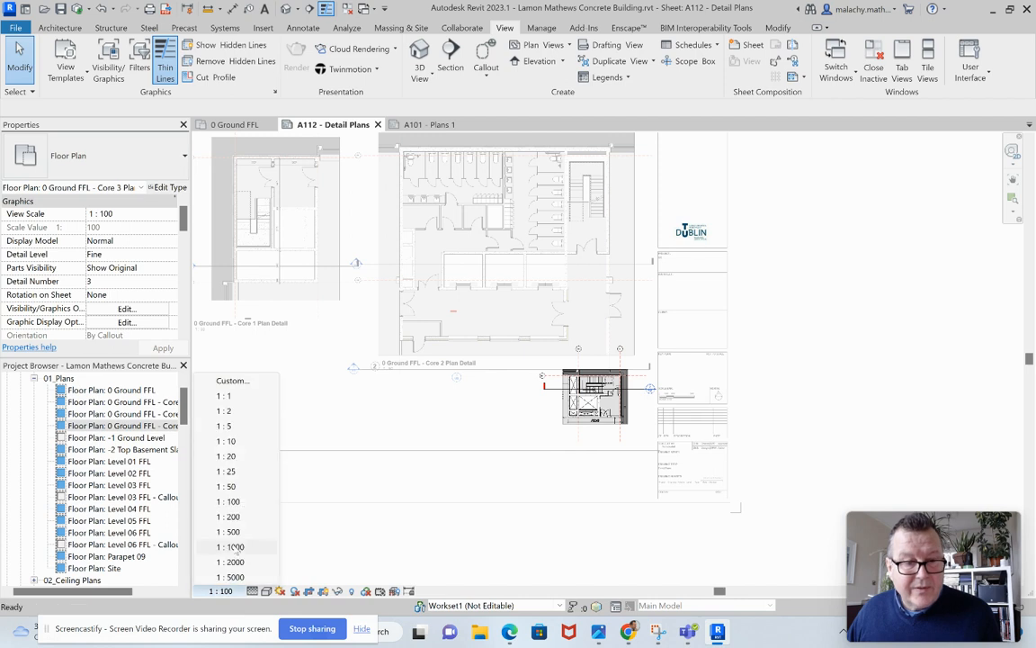
{"action": "left_click", "coordinate": [226, 486]}
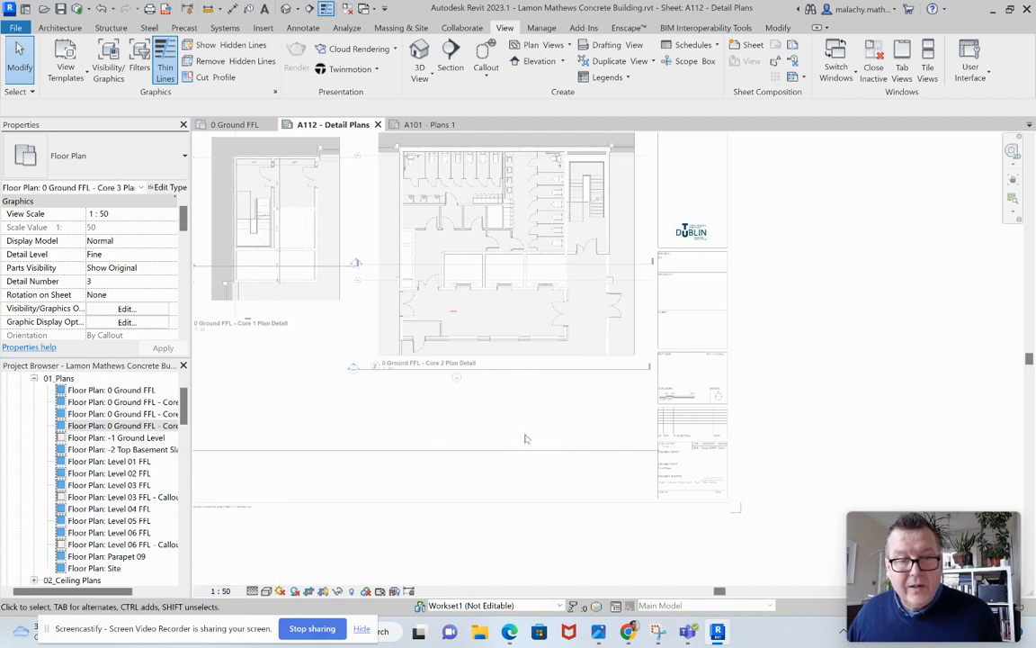
Hide the long Section 1 line in the activated Core 3 view and deactivate the view.
{"action": "scroll", "coordinate": [528, 434], "scroll_direction": "down", "scroll_amount": 4}
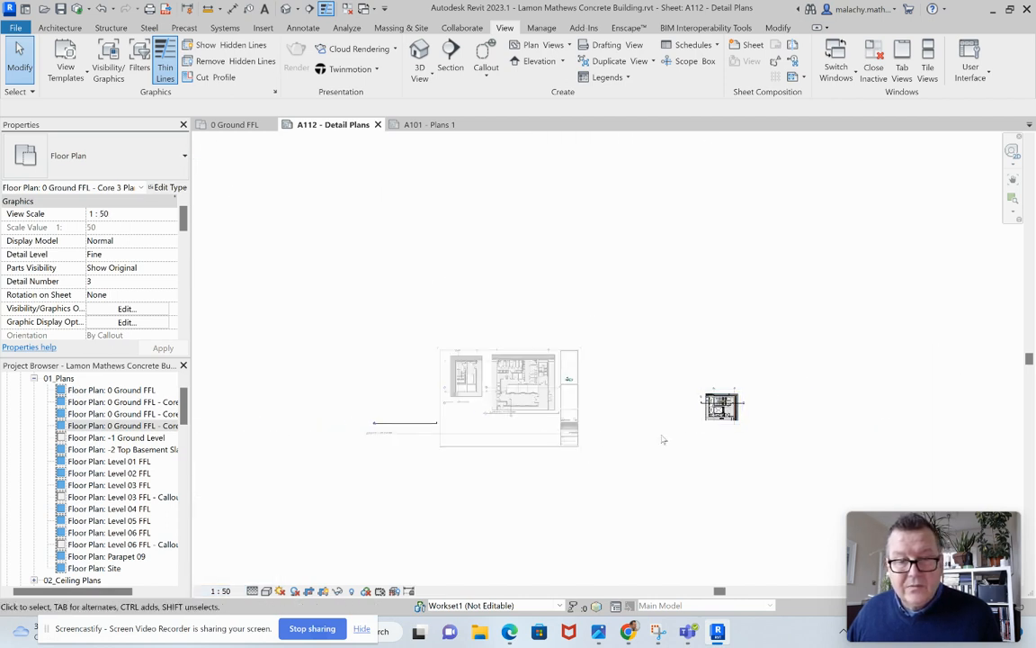
{"action": "left_click", "coordinate": [420, 424]}
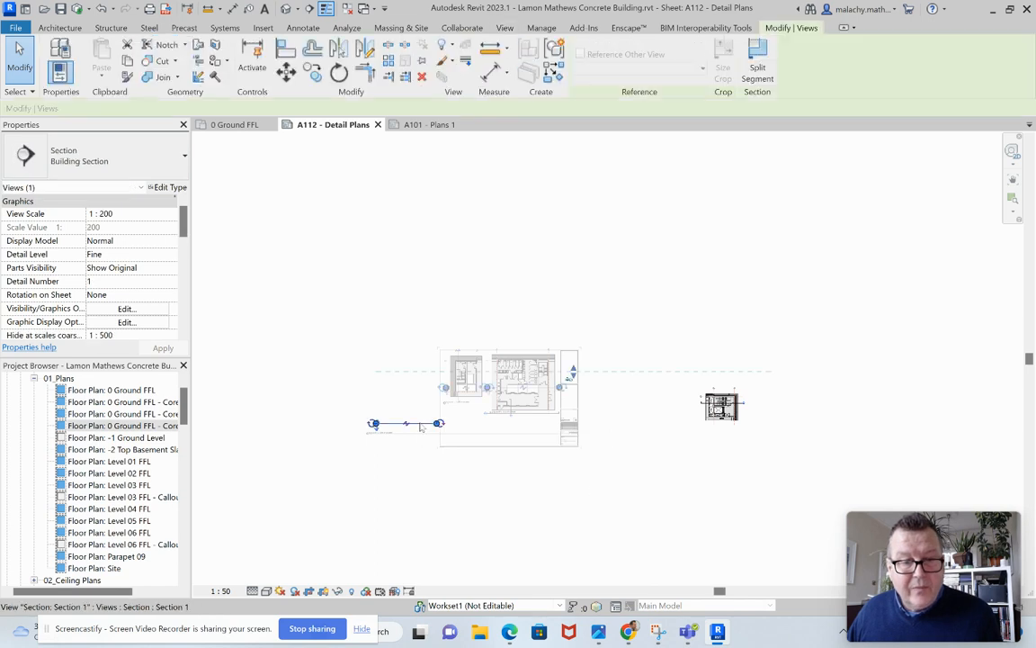
{"action": "right_click", "coordinate": [412, 424]}
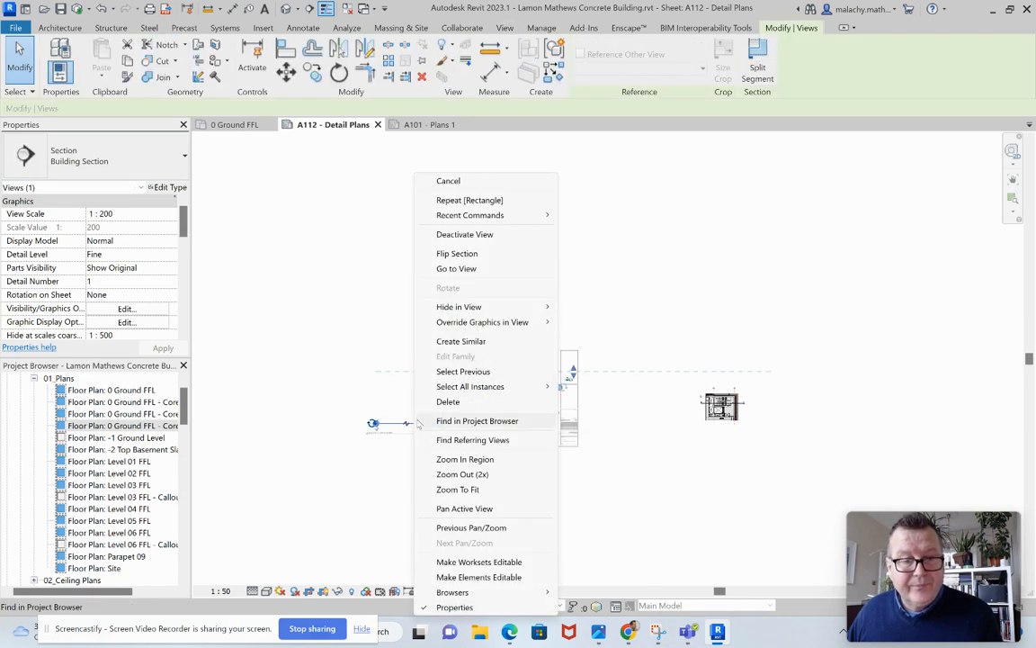
{"action": "mouse_move", "coordinate": [490, 307]}
{"action": "left_click", "coordinate": [591, 306]}
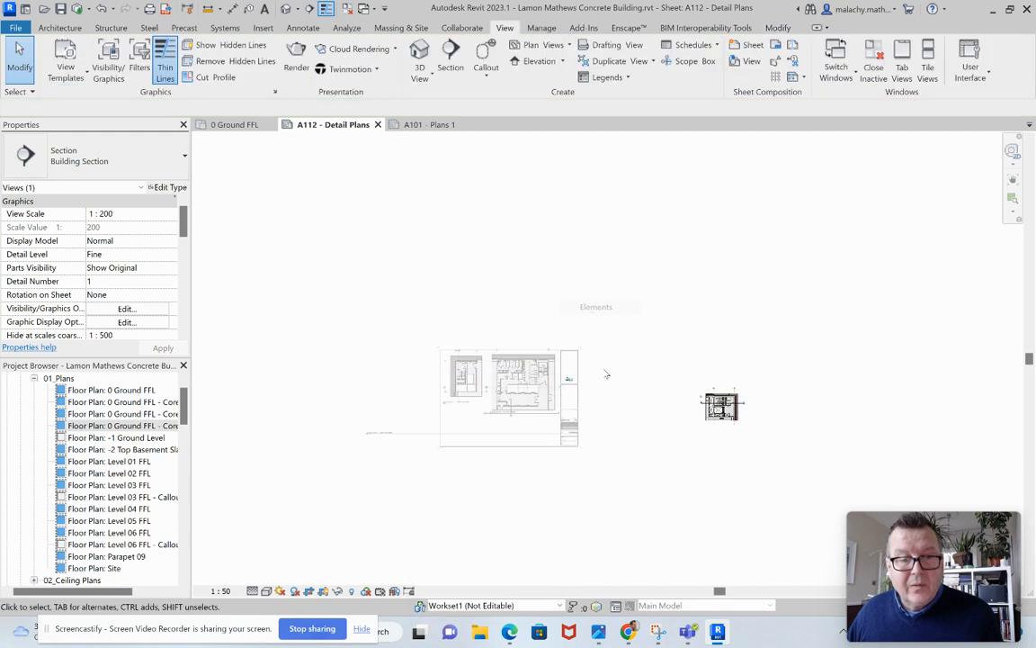
{"action": "right_click", "coordinate": [668, 433]}
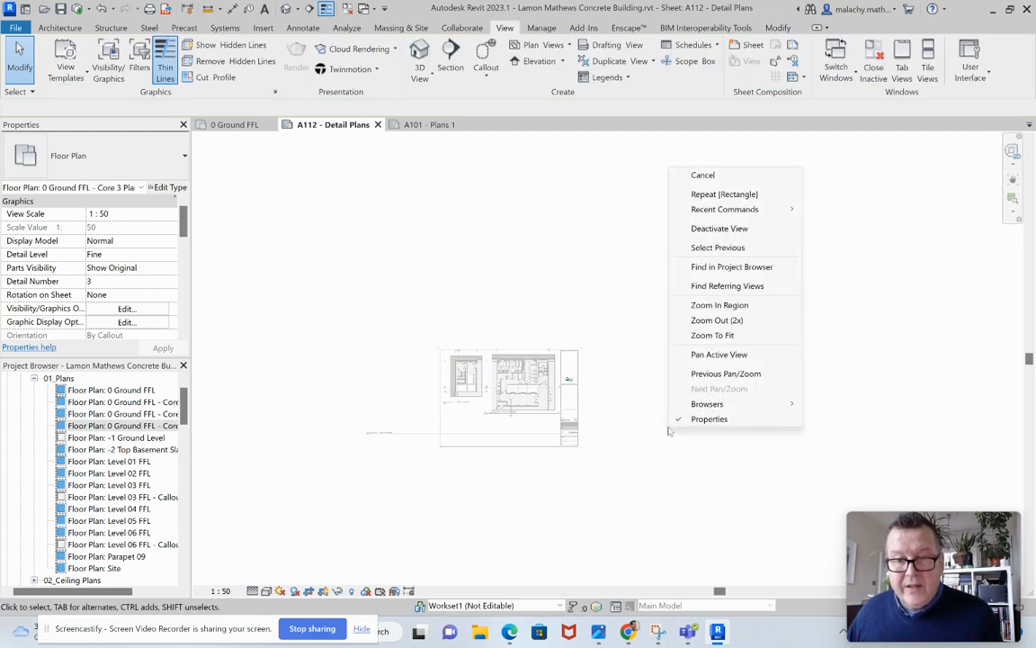
{"action": "left_click", "coordinate": [703, 226]}
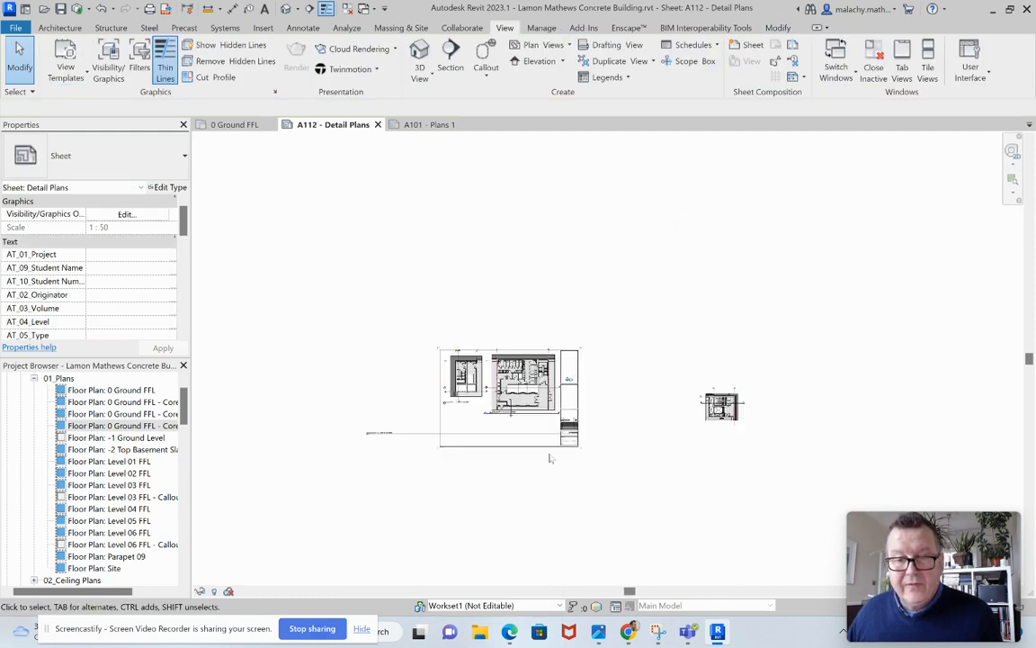
Move the Core 3 view title directly beneath its plan and change the viewport type to Title No Line w Detail Ref.
{"action": "left_click", "coordinate": [377, 433]}
{"action": "left_click_drag", "start_coordinate": [425, 450], "coordinate": [712, 433]}
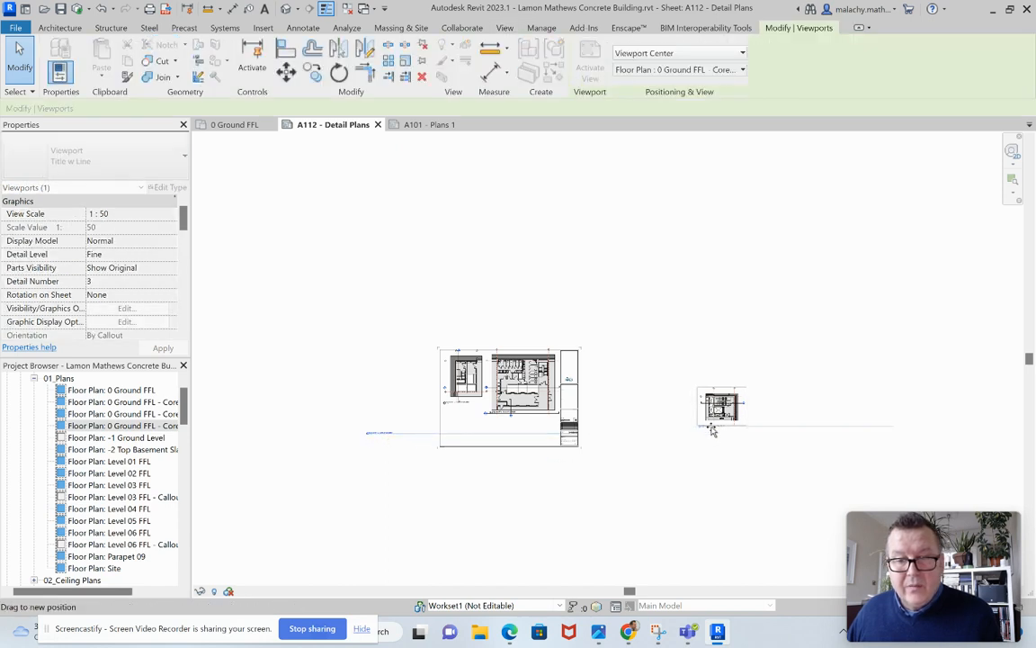
{"action": "left_click", "coordinate": [115, 170]}
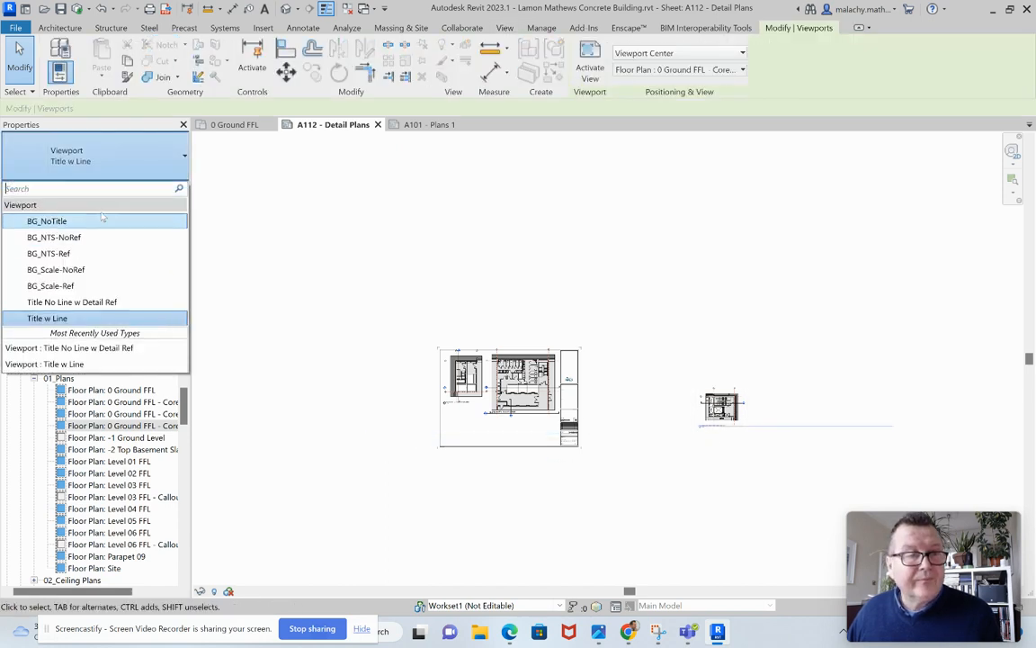
{"action": "left_click", "coordinate": [84, 272]}
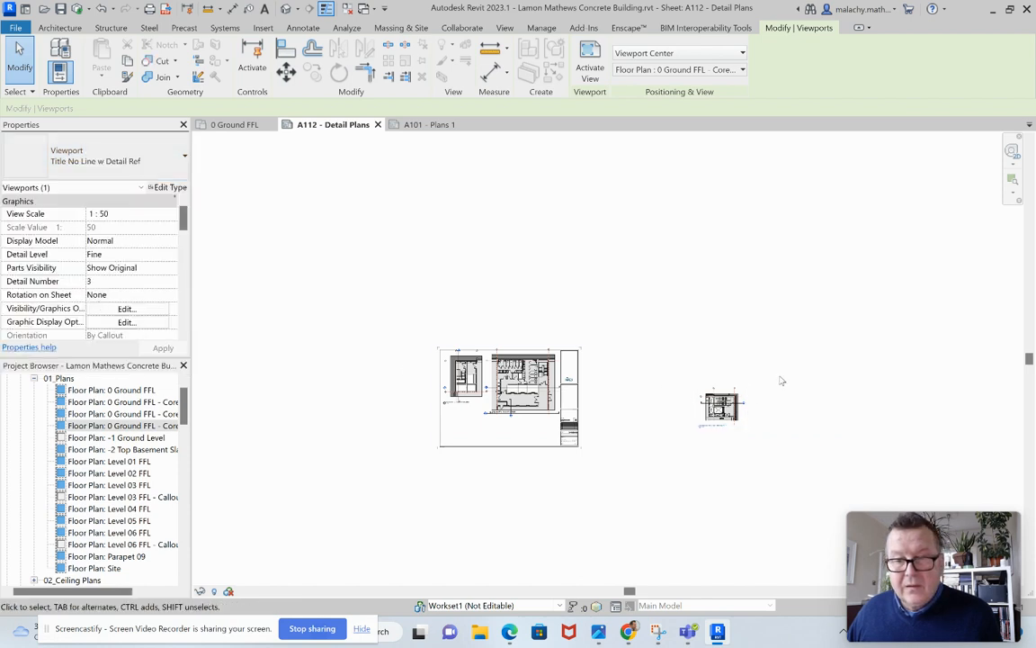
Move the Core 3 plan viewport onto the sheet, directly below the Core 1 plan and aligned with it.
{"action": "left_click", "coordinate": [721, 429]}
{"action": "left_click_drag", "start_coordinate": [724, 409], "coordinate": [470, 426]}
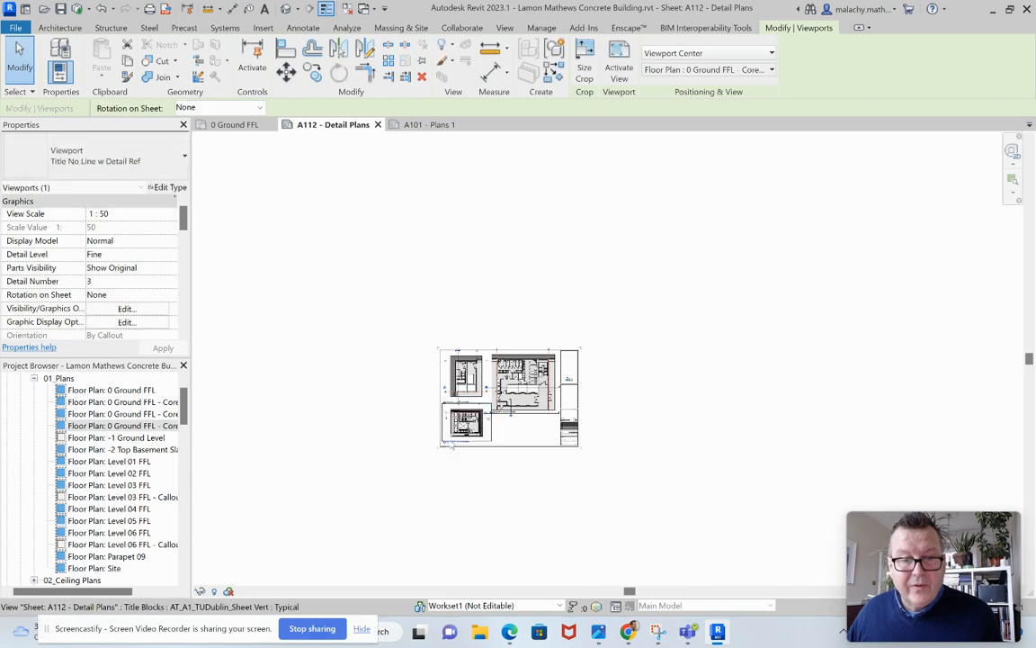
{"action": "scroll", "coordinate": [468, 423], "scroll_direction": "up", "scroll_amount": 6}
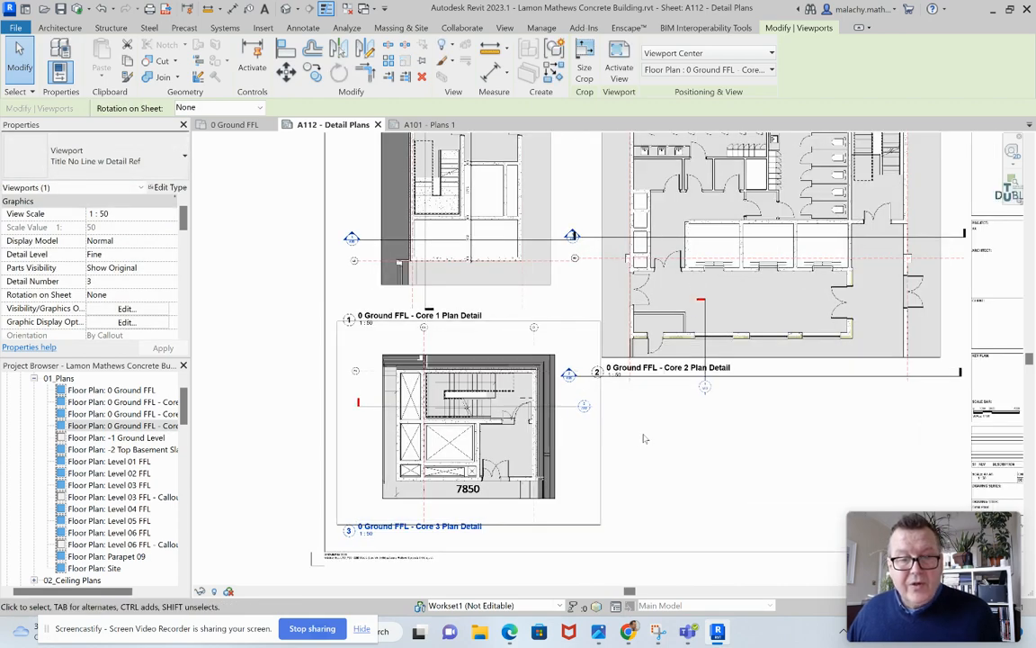
{"action": "left_click", "coordinate": [627, 516]}
Move the Core 2 plan viewport lower on the sheet, beside the Core 1 and Core 3 plans.
{"action": "scroll", "coordinate": [677, 499], "scroll_direction": "down", "scroll_amount": 4}
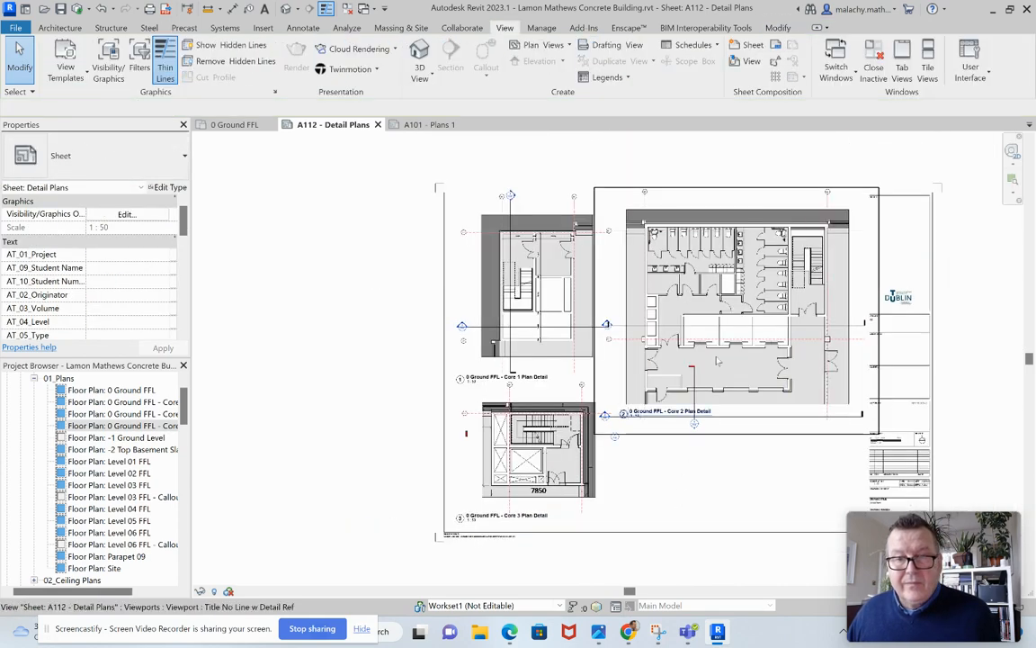
{"action": "left_click", "coordinate": [745, 331]}
{"action": "left_click_drag", "start_coordinate": [746, 331], "coordinate": [750, 376]}
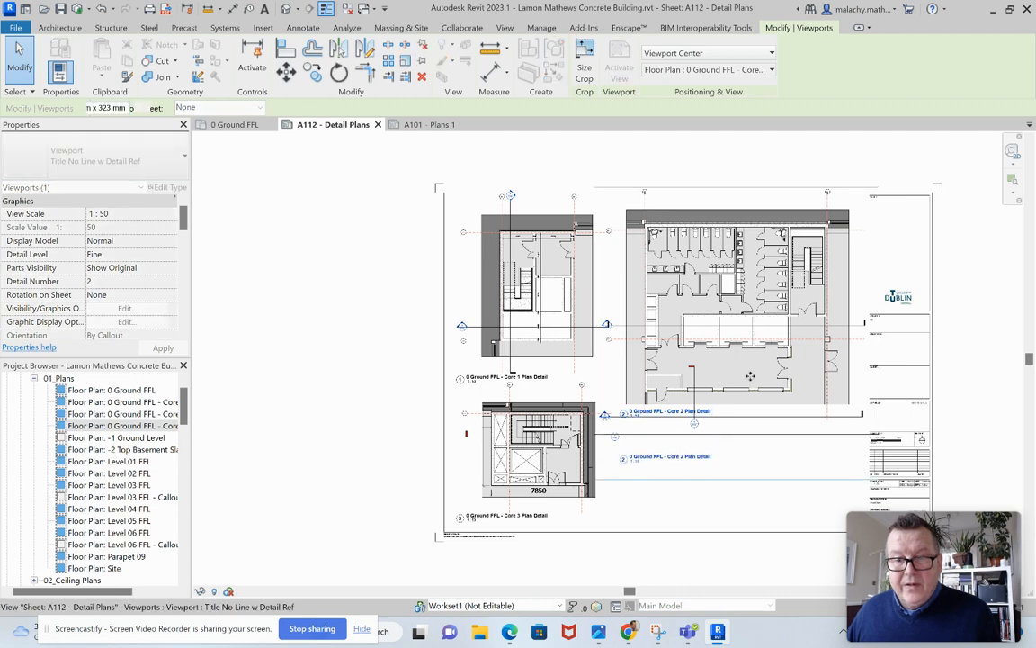
{"action": "left_click", "coordinate": [957, 346]}
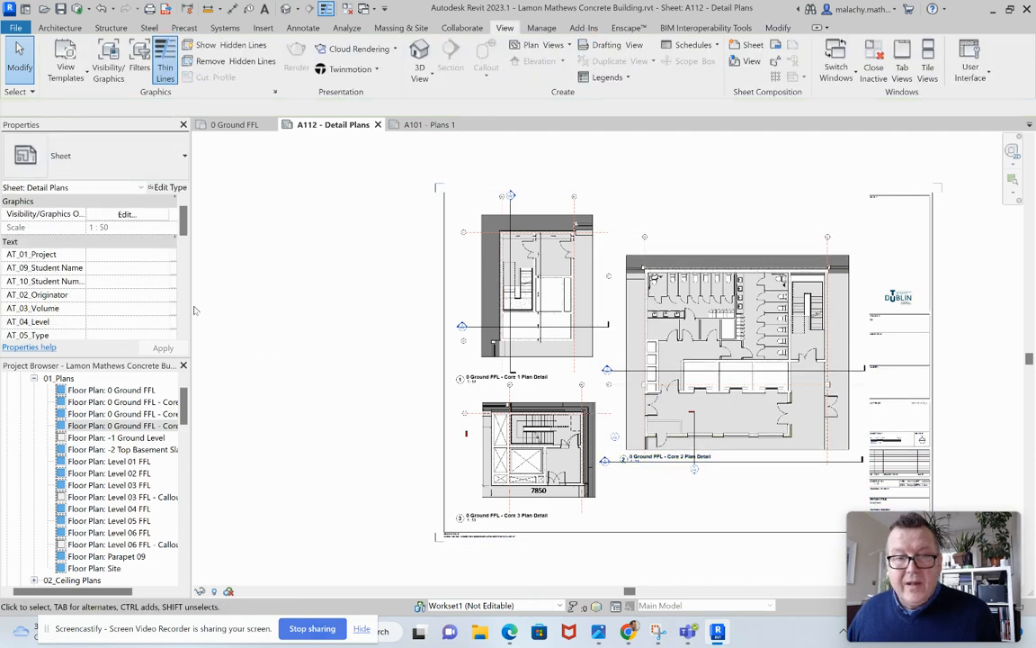
{"action": "scroll", "coordinate": [268, 319], "scroll_direction": "down", "scroll_amount": 2}
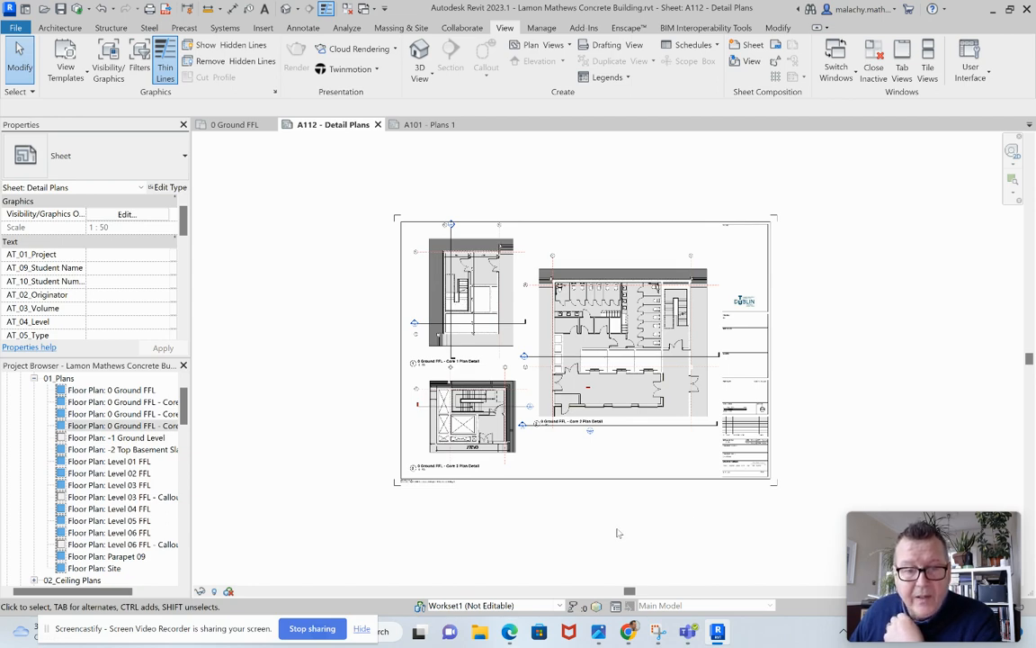
In the 0 Ground FFL plan, place an aligned Diagonal - 1.5mm Arial dimension from the Core 2 wall at grid Eg to the Core 3 wall.
{"action": "left_click", "coordinate": [221, 124]}
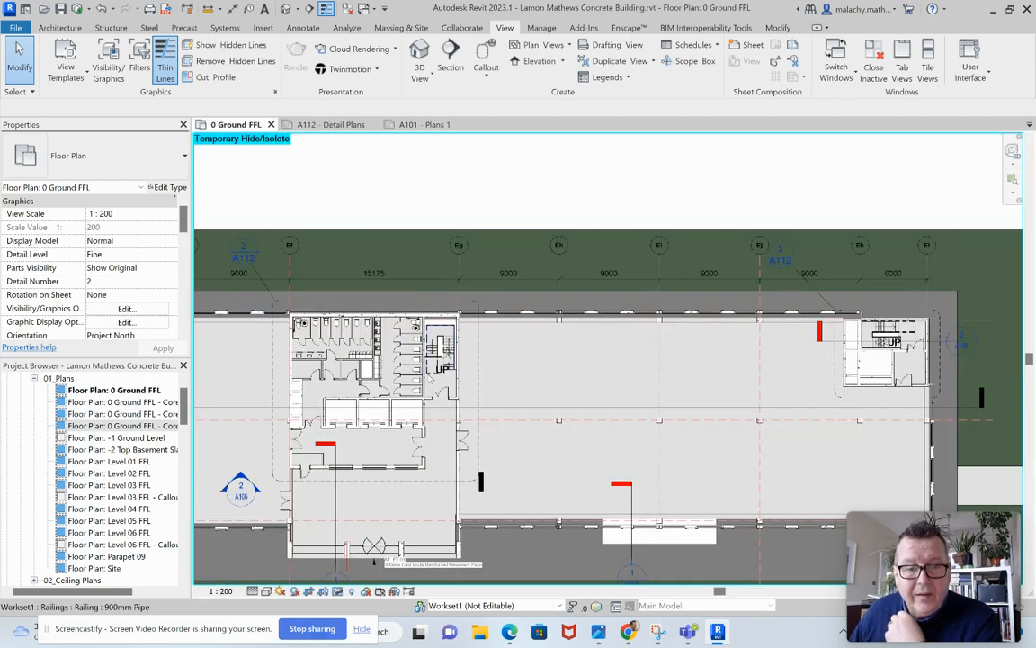
{"action": "scroll", "coordinate": [425, 282], "scroll_direction": "down", "scroll_amount": 3}
{"action": "scroll", "coordinate": [426, 281], "scroll_direction": "up", "scroll_amount": 1}
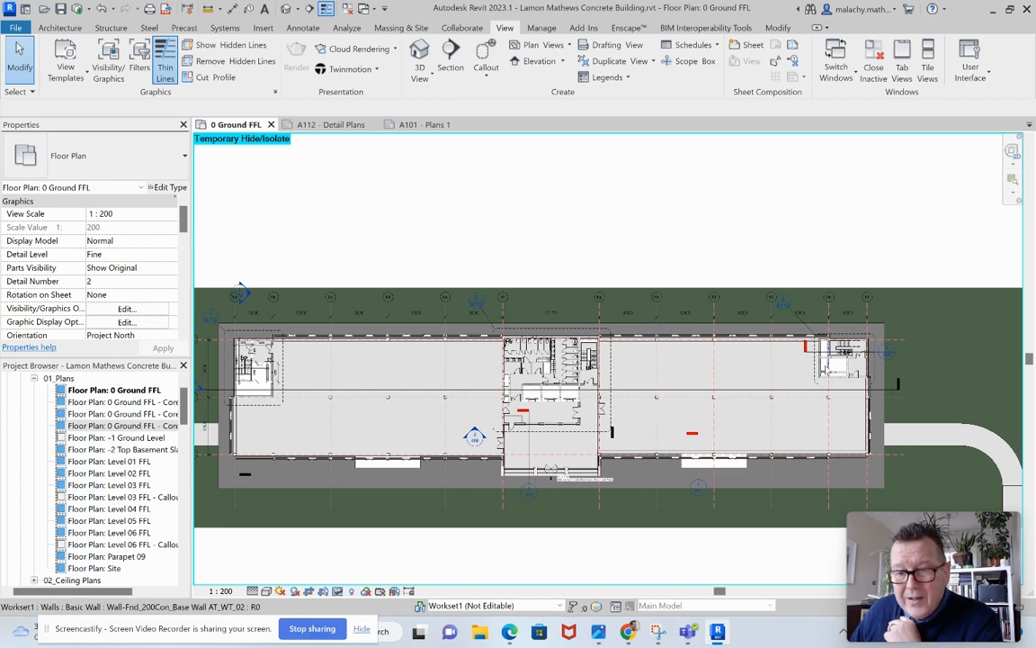
{"action": "scroll", "coordinate": [807, 393], "scroll_direction": "up", "scroll_amount": 3}
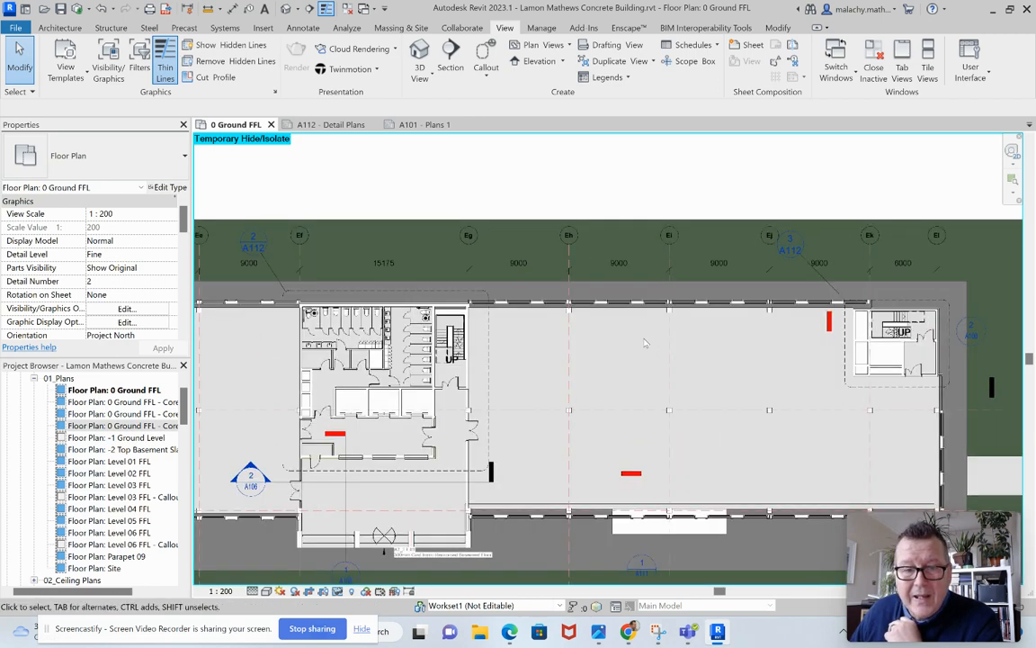
{"action": "left_click", "coordinate": [62, 28]}
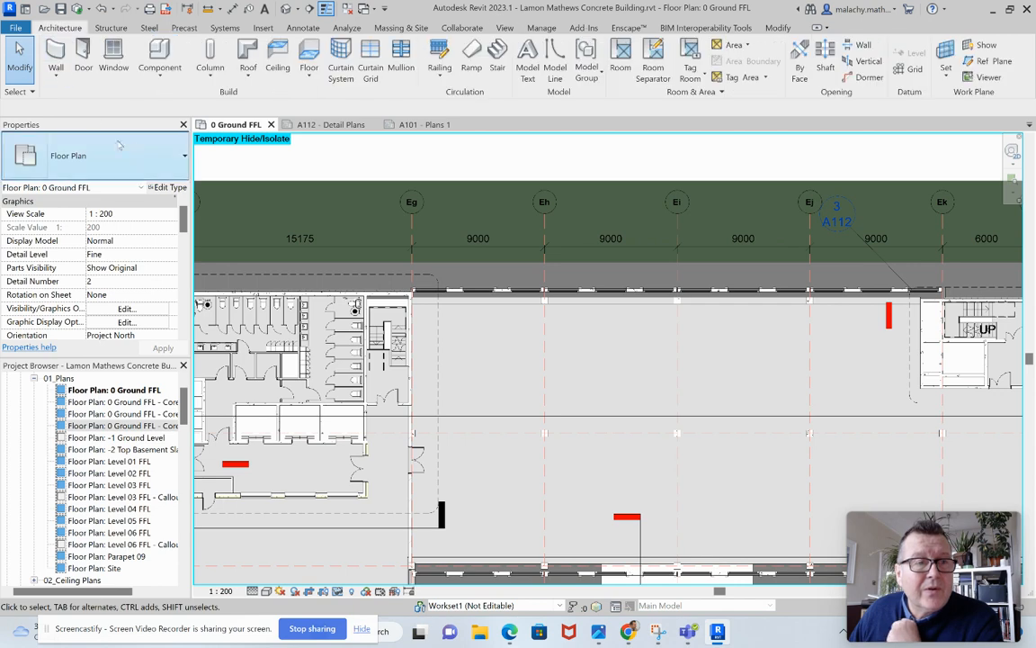
{"action": "left_click", "coordinate": [303, 28]}
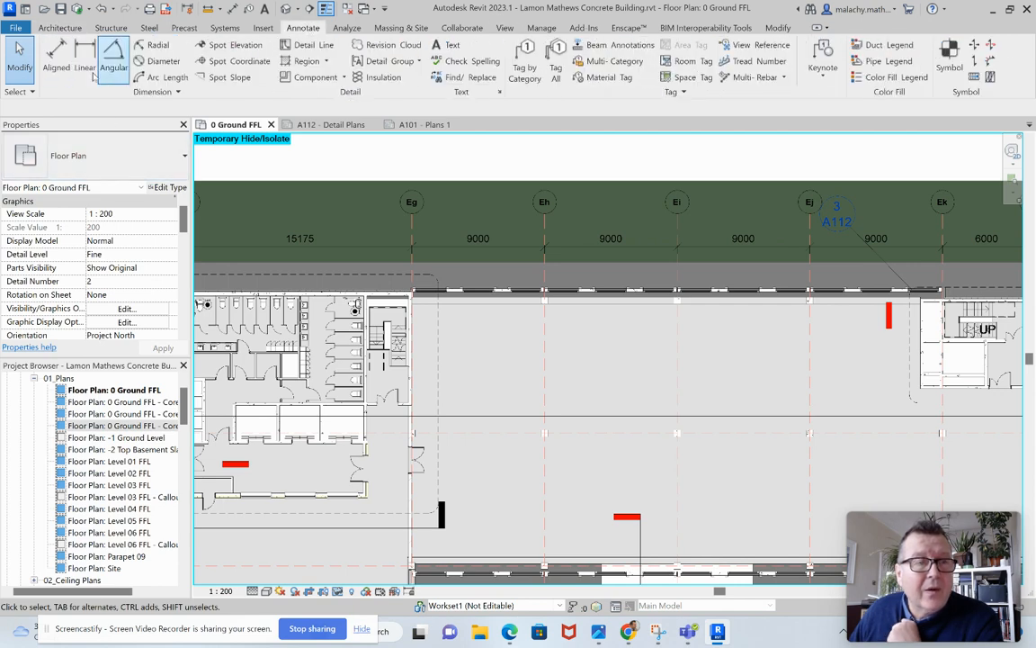
{"action": "left_click", "coordinate": [52, 52]}
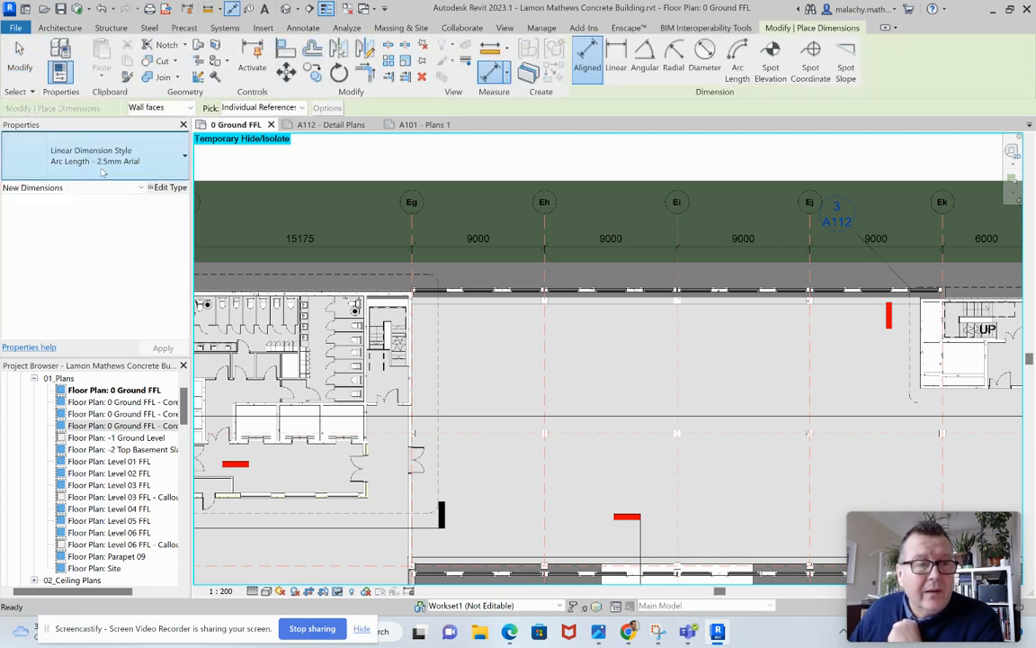
{"action": "left_click", "coordinate": [103, 171]}
{"action": "left_click", "coordinate": [89, 331]}
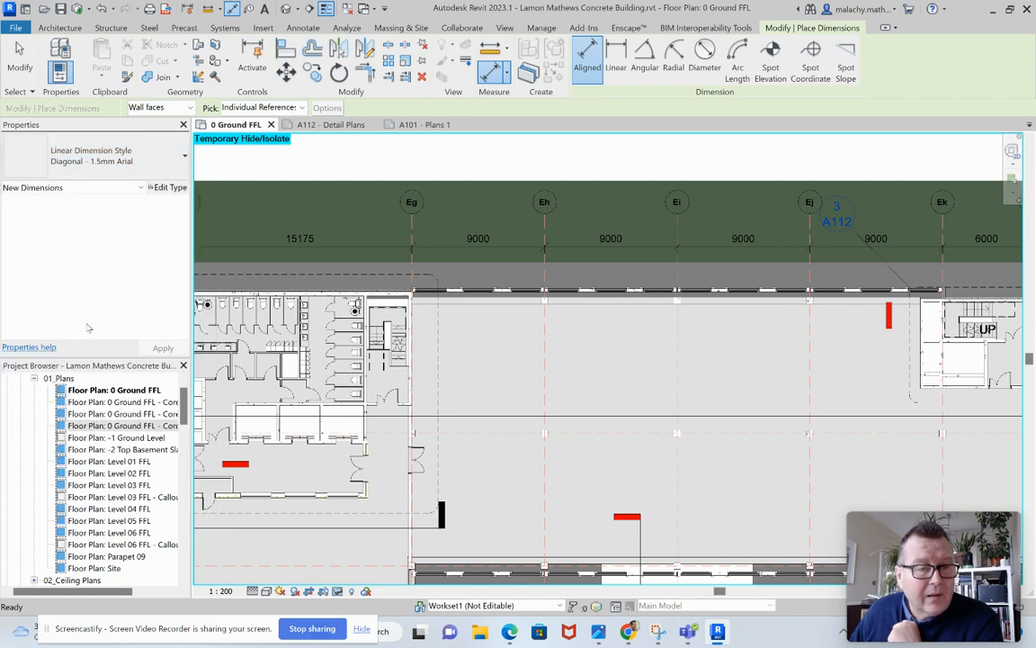
{"action": "left_click", "coordinate": [417, 353]}
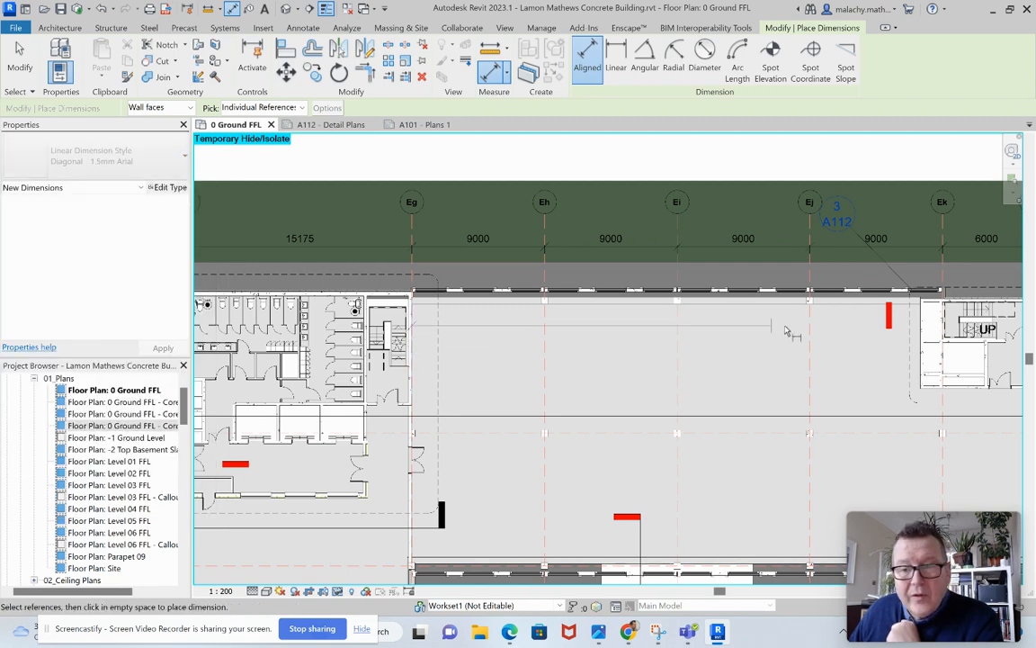
{"action": "left_click", "coordinate": [840, 328]}
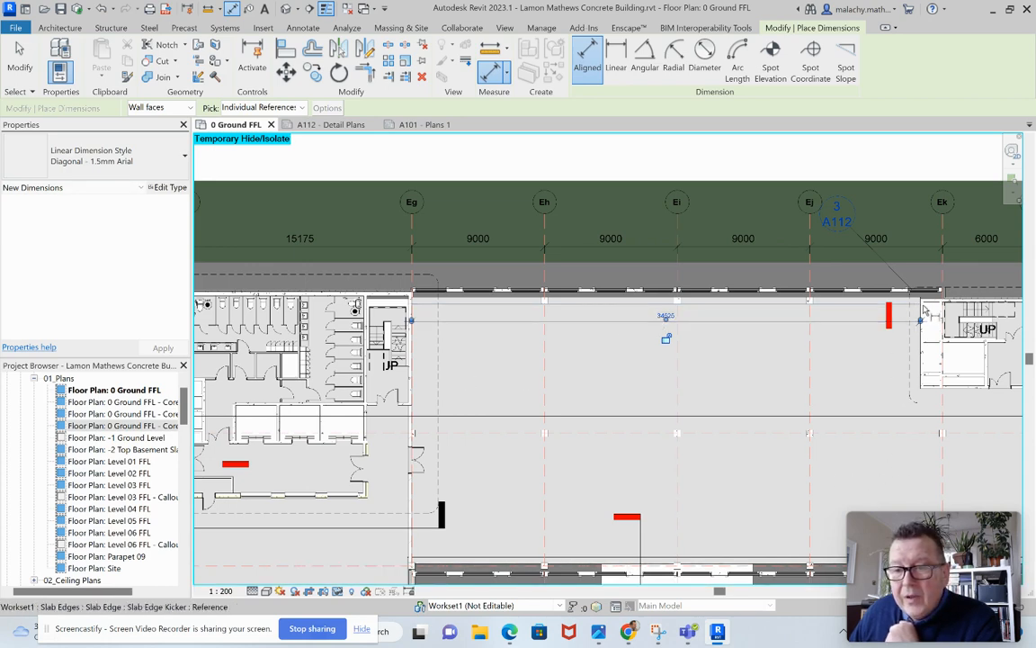
Dimension the open floor's depth from the lower wall of Core 3 to the front facade.
{"action": "left_click", "coordinate": [930, 392]}
{"action": "middle_click_drag", "start_coordinate": [884, 414], "coordinate": [787, 288]}
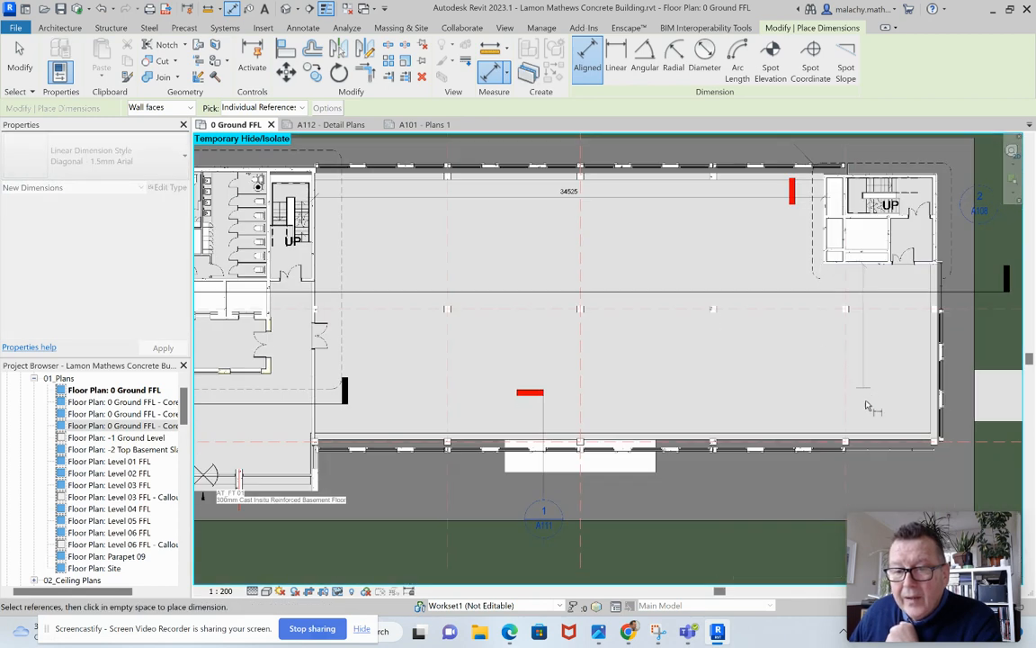
{"action": "left_click", "coordinate": [846, 443]}
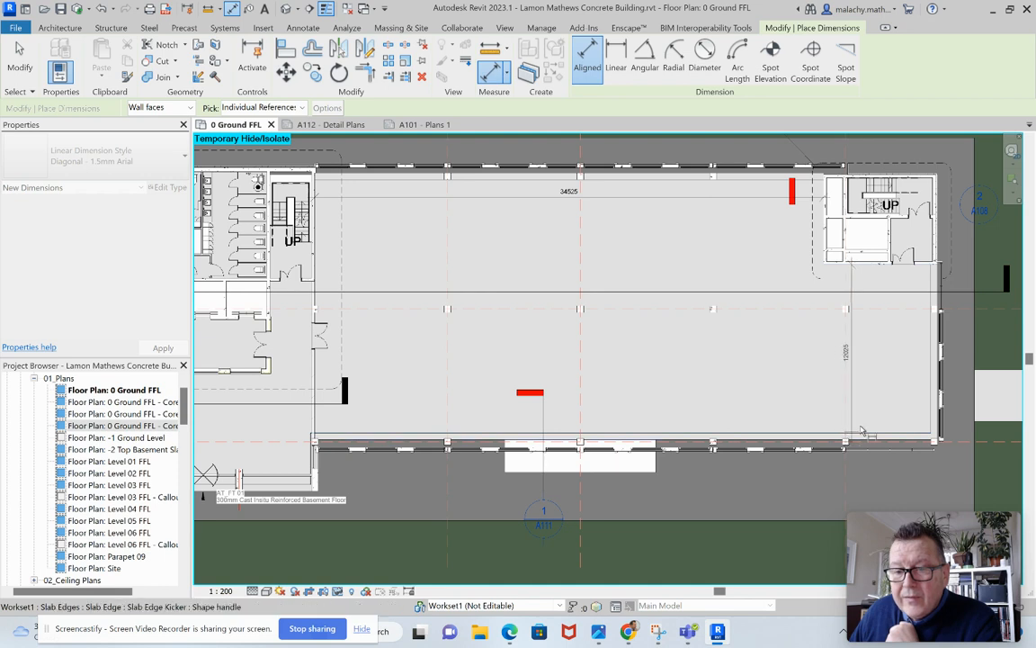
{"action": "left_click", "coordinate": [907, 419]}
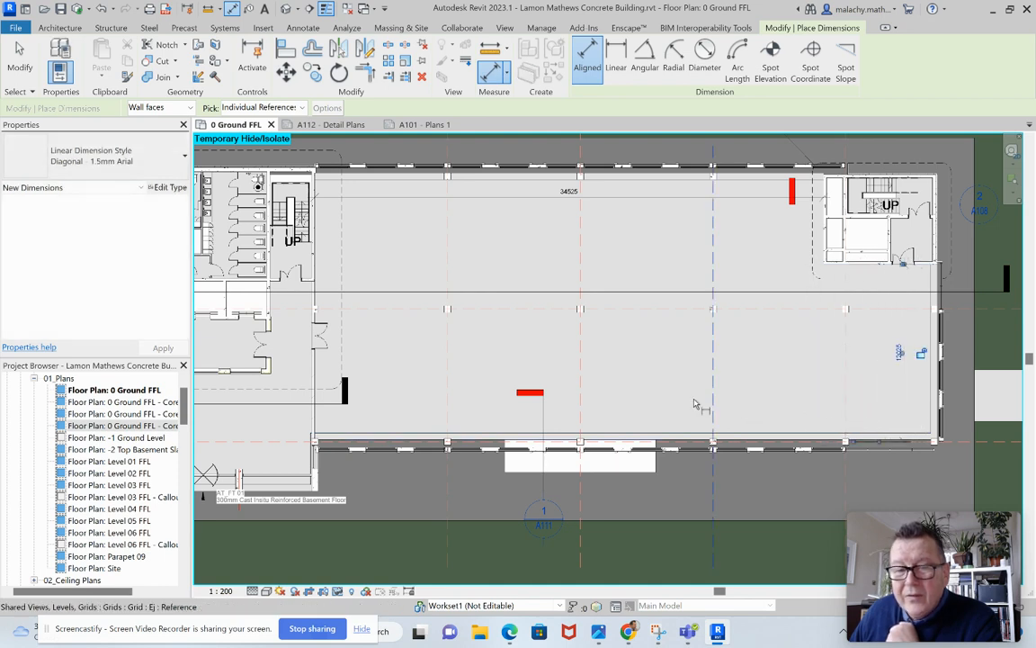
Dimension the open floor's full width near the front facade, from the wall at grid Eg to the end wall at grid El.
{"action": "scroll", "coordinate": [540, 376], "scroll_direction": "down", "scroll_amount": 1}
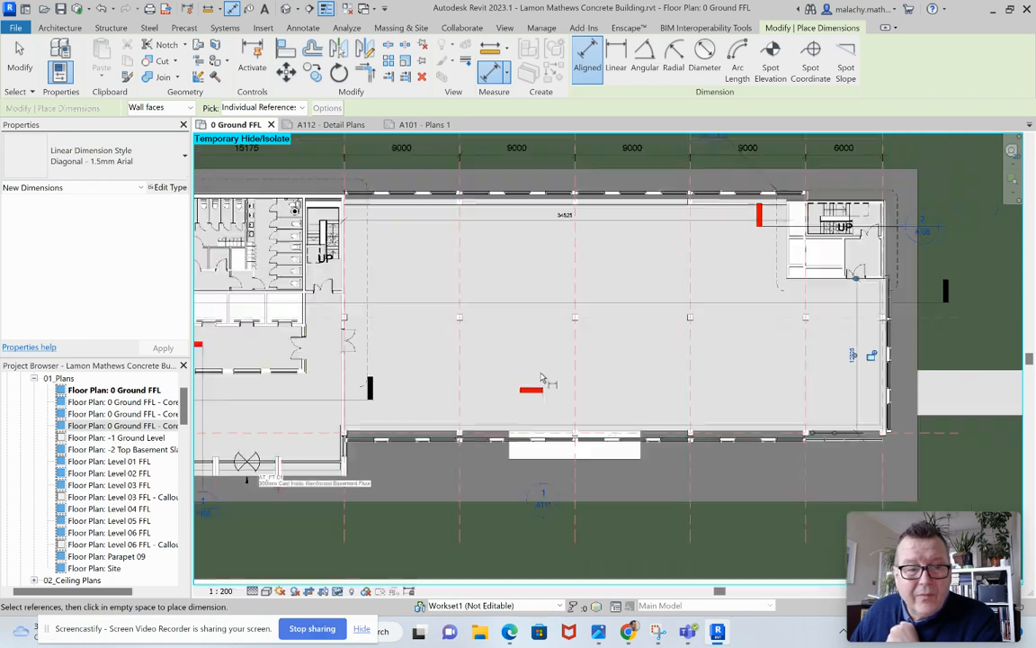
{"action": "left_click", "coordinate": [346, 415]}
{"action": "left_click", "coordinate": [878, 414]}
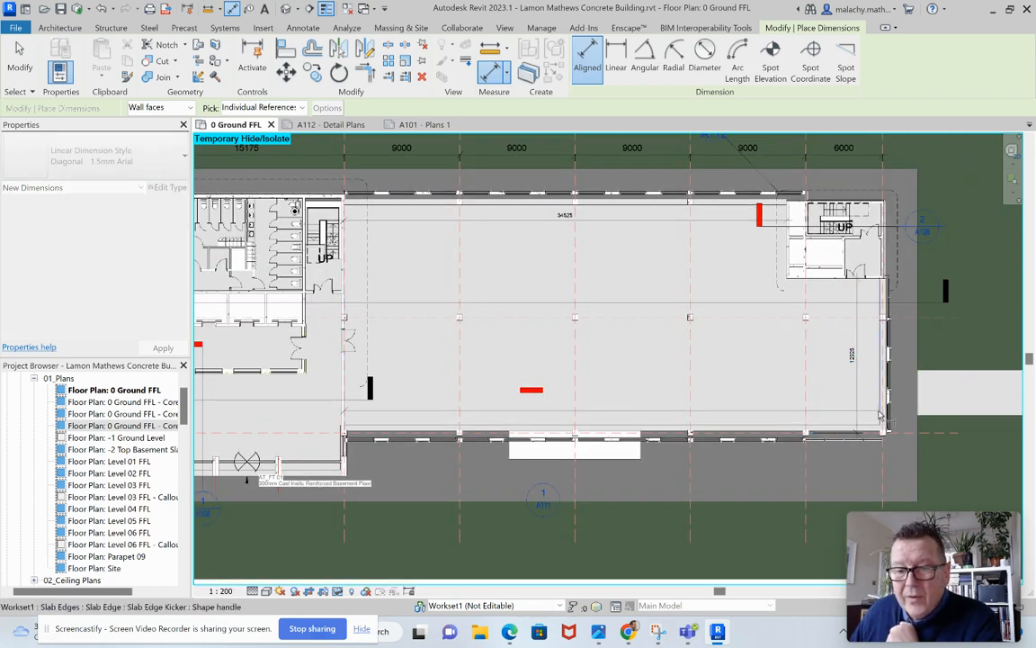
{"action": "left_click", "coordinate": [706, 377]}
{"action": "scroll", "coordinate": [706, 378], "scroll_direction": "down", "scroll_amount": 2}
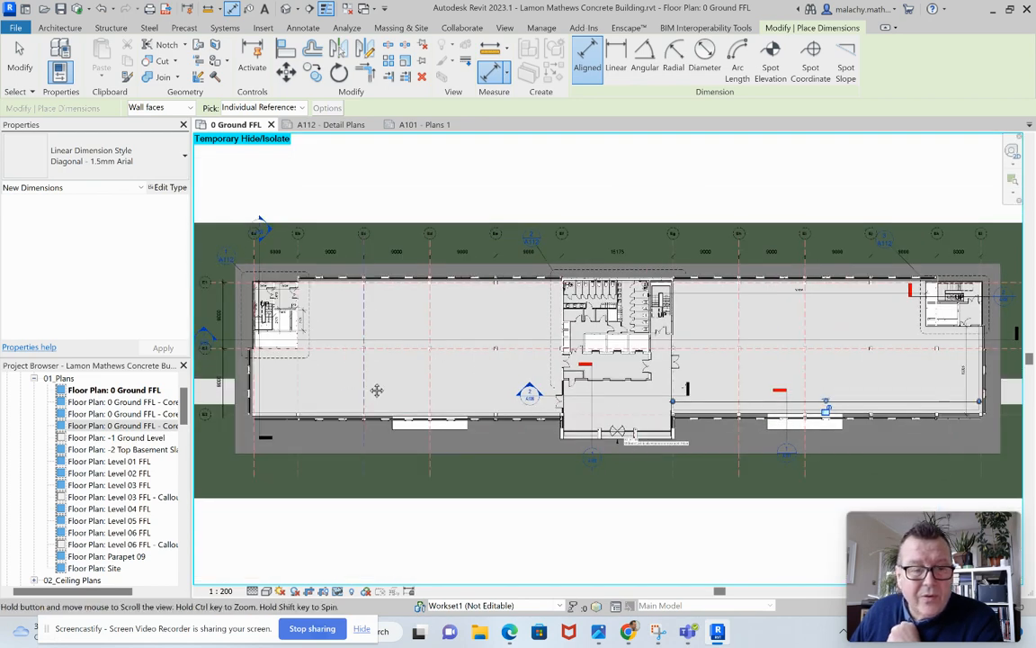
{"action": "middle_click_drag", "start_coordinate": [326, 398], "coordinate": [432, 389]}
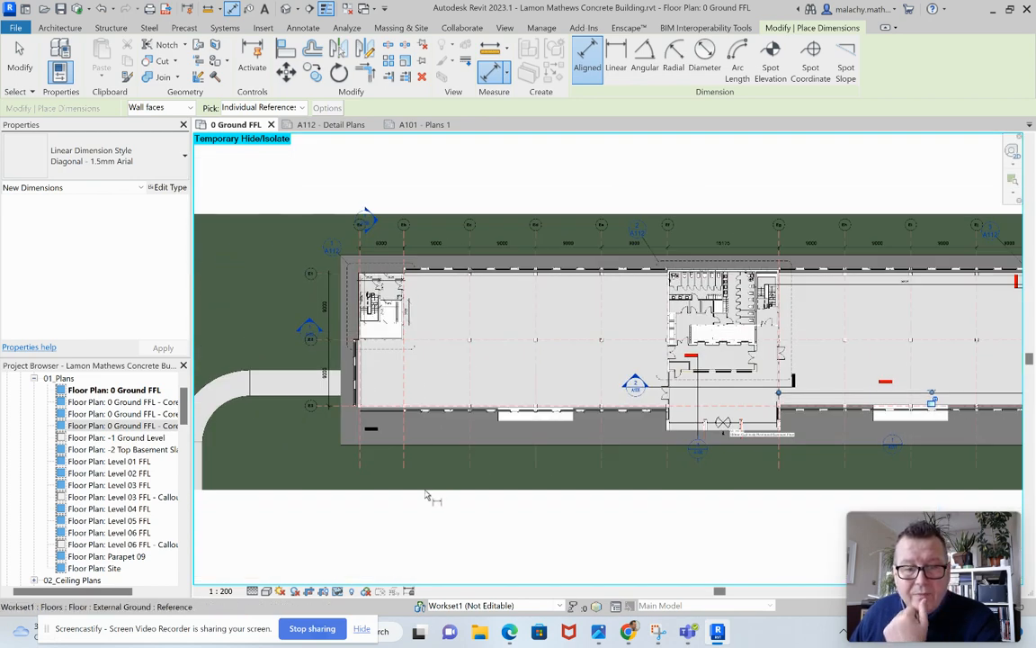